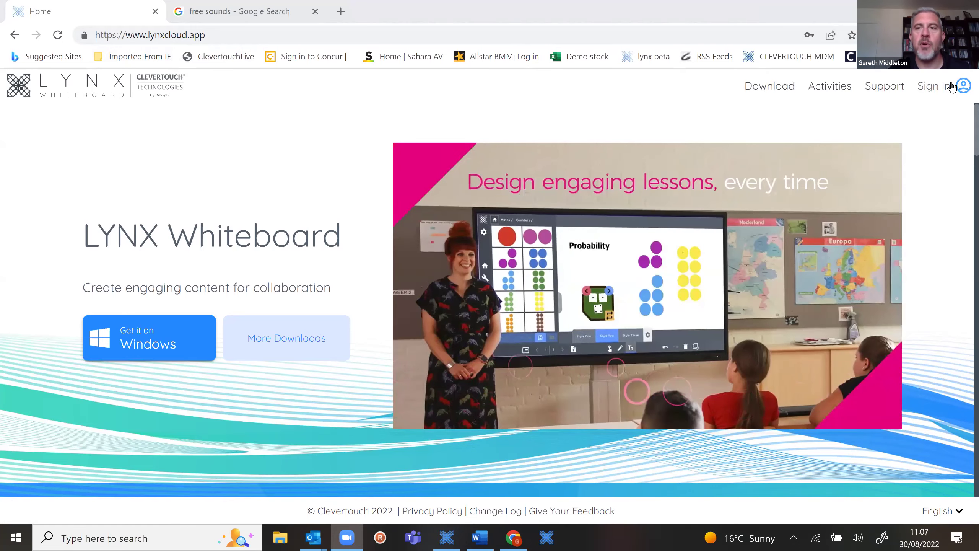
- Sign in to the LYNX Whiteboard site with the saved email account
{"action": "left_click", "coordinate": [951, 85]}
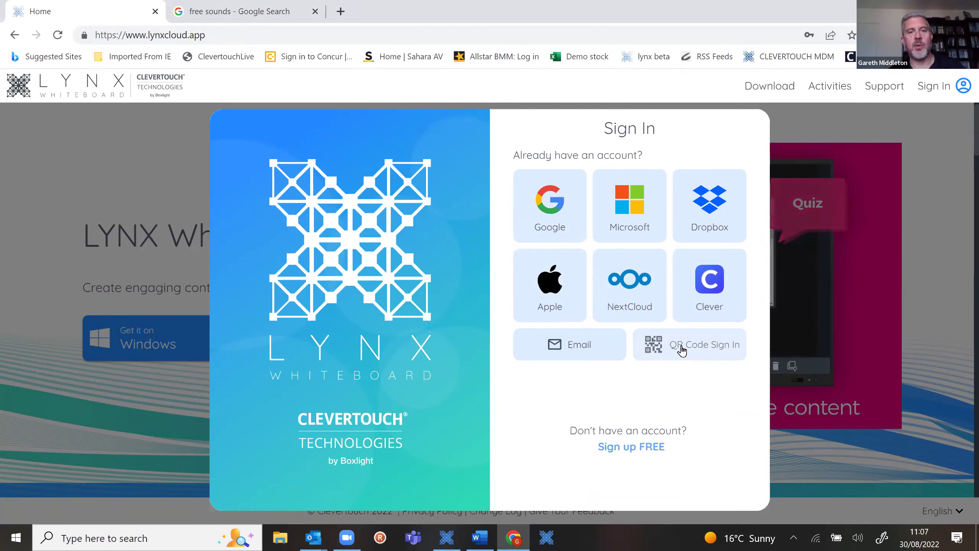
{"action": "left_click", "coordinate": [591, 352]}
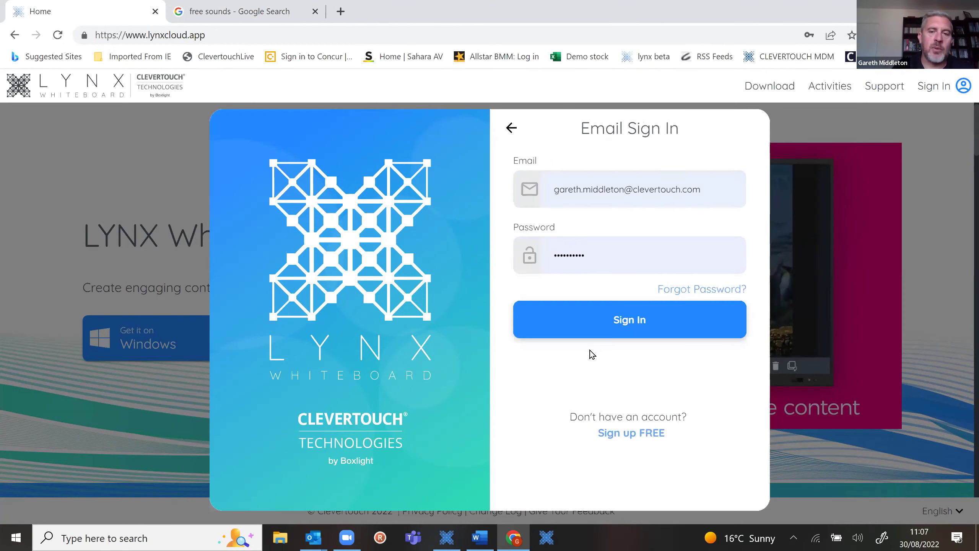
{"action": "left_click", "coordinate": [619, 322]}
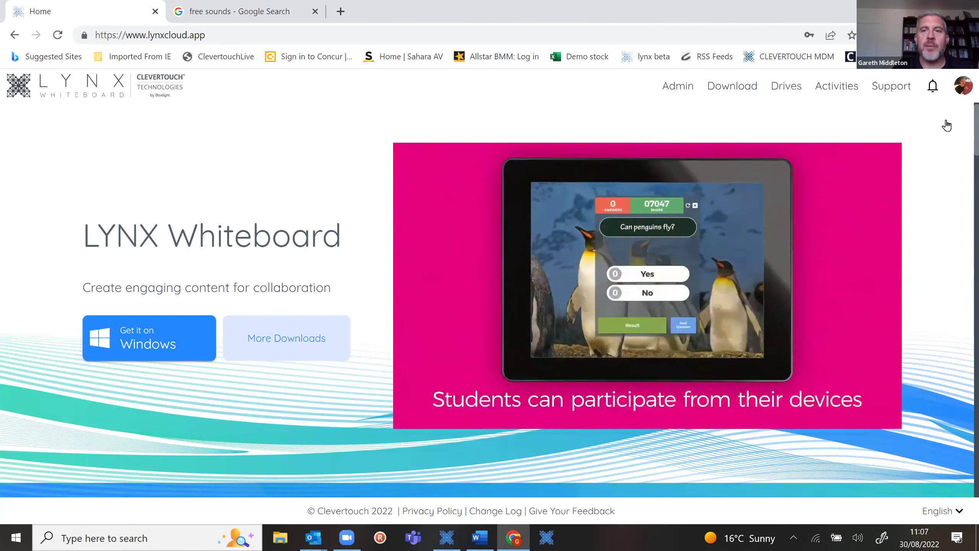
- Open the LYNX Whiteboard downloads page and examine its store links, installers and additional downloads
{"action": "left_click", "coordinate": [729, 89]}
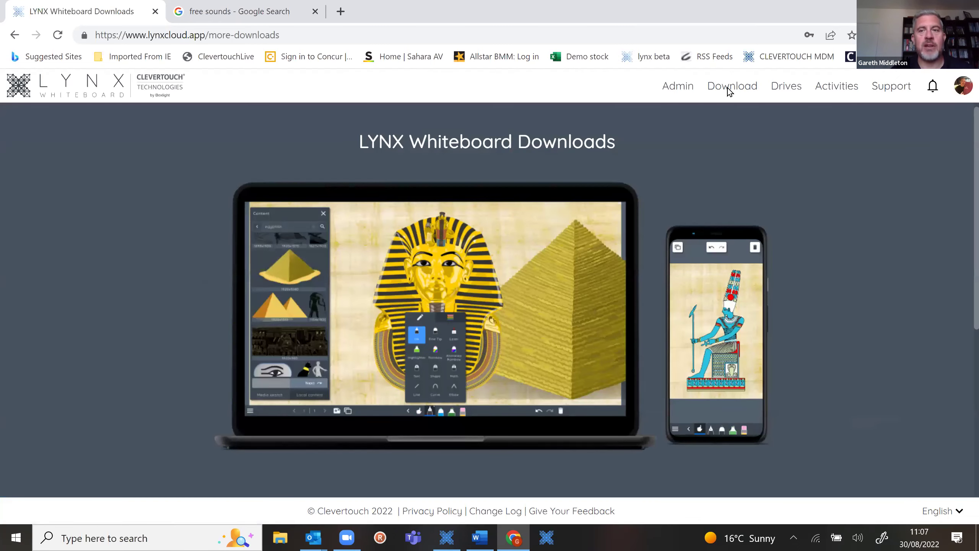
{"action": "scroll", "coordinate": [964, 160], "scroll_direction": "down", "scroll_amount": 1}
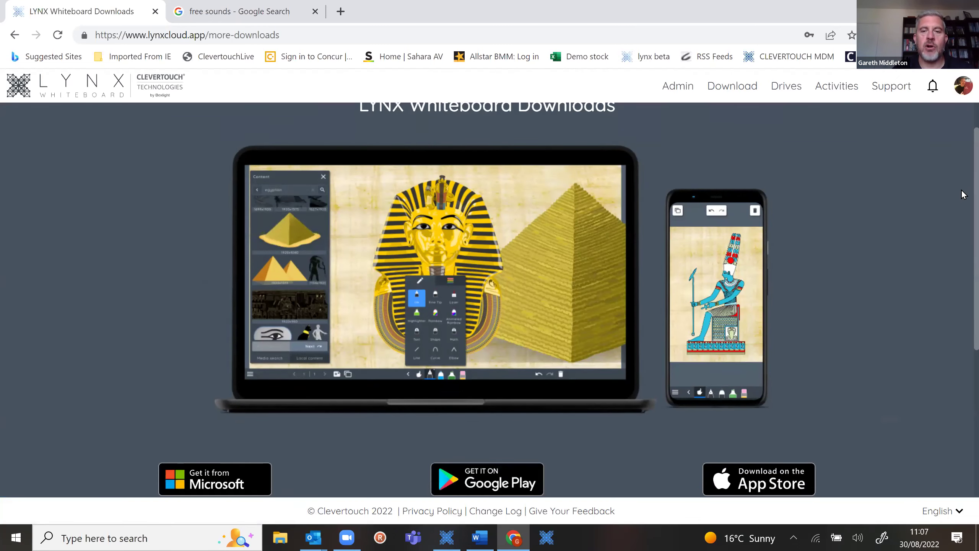
{"action": "scroll", "coordinate": [962, 227], "scroll_direction": "down", "scroll_amount": 4}
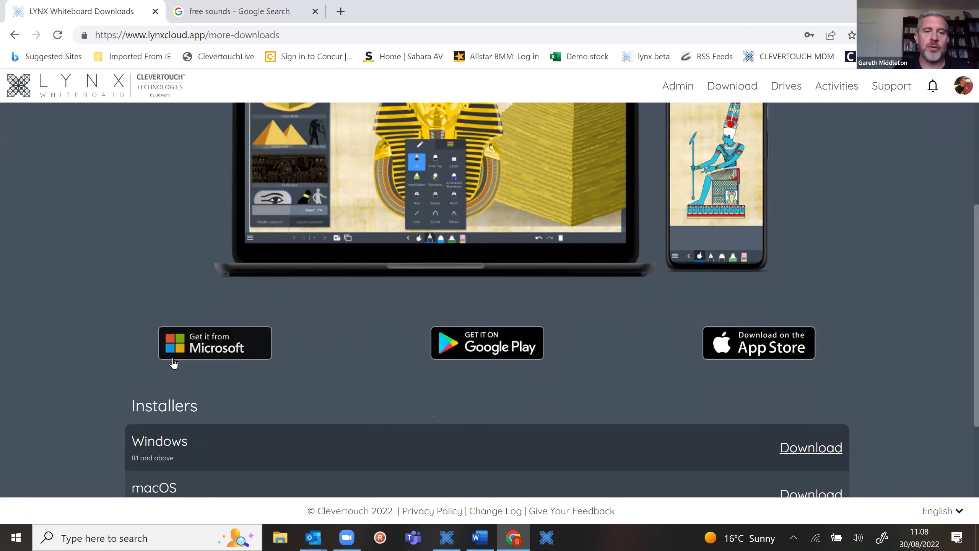
{"action": "scroll", "coordinate": [962, 349], "scroll_direction": "down", "scroll_amount": 4}
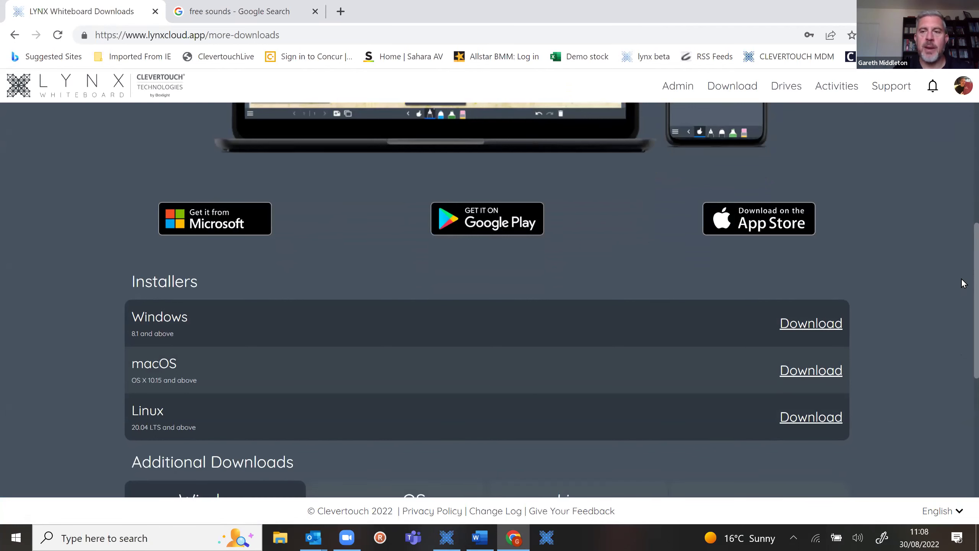
{"action": "scroll", "coordinate": [962, 284], "scroll_direction": "down", "scroll_amount": 5}
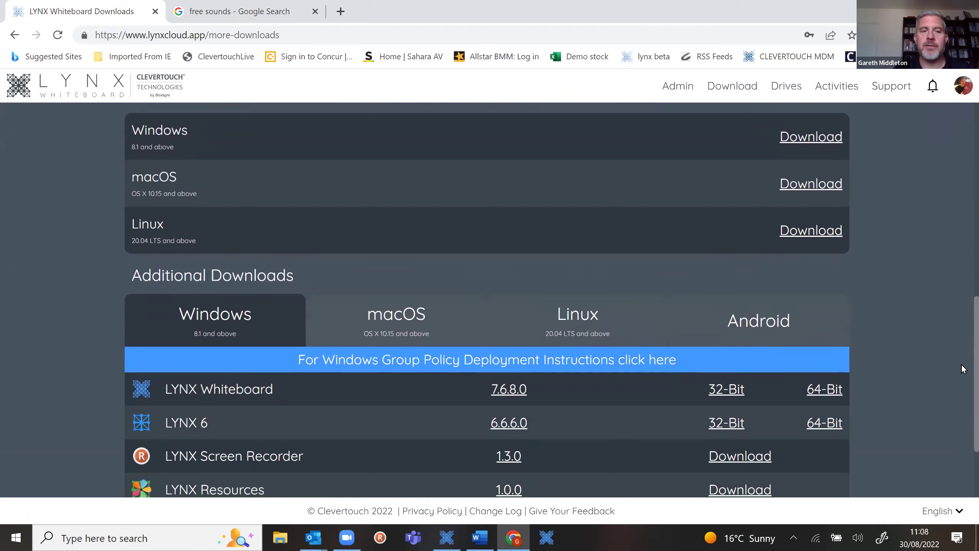
{"action": "scroll", "coordinate": [962, 407], "scroll_direction": "down", "scroll_amount": 1}
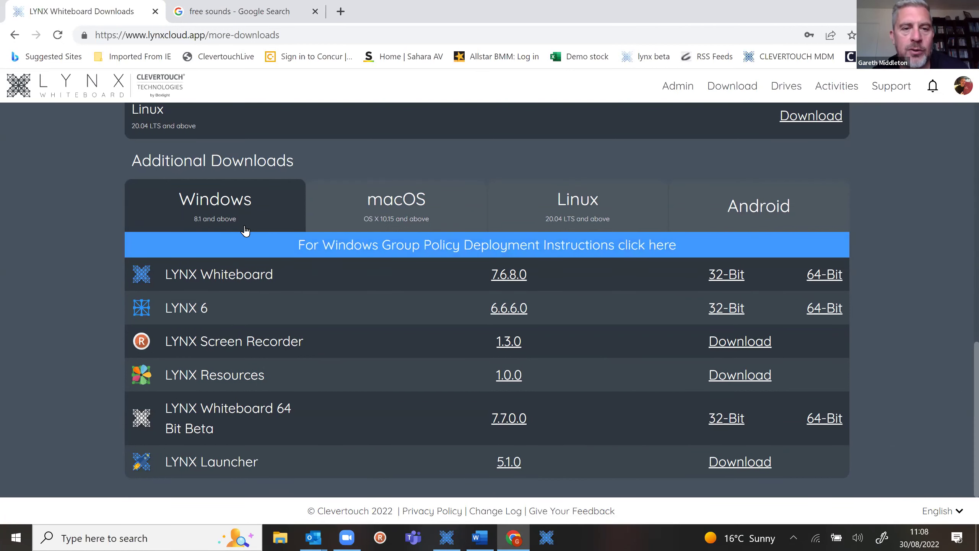
- Examine the additional downloads offered for macOS, Linux and Android, ending on the Windows list
{"action": "left_click", "coordinate": [402, 209]}
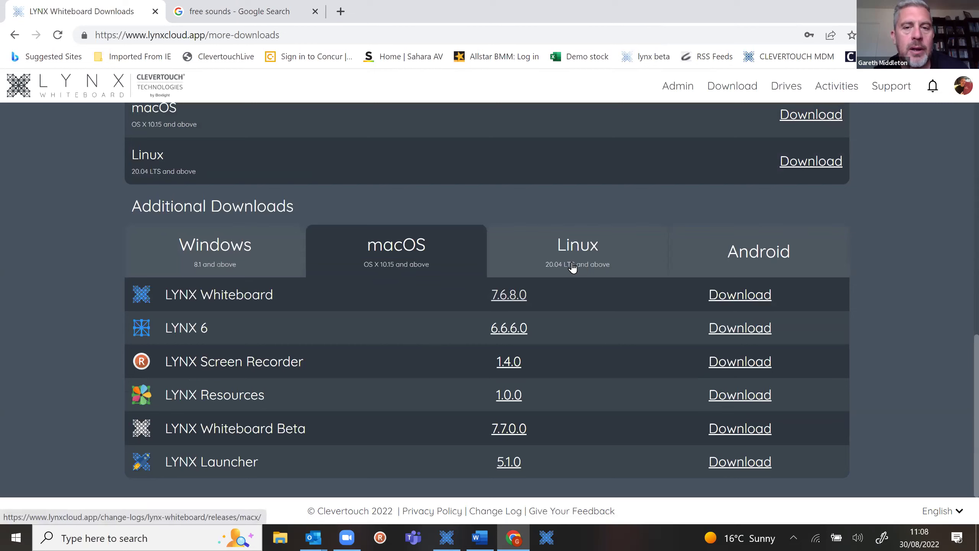
{"action": "left_click", "coordinate": [586, 261]}
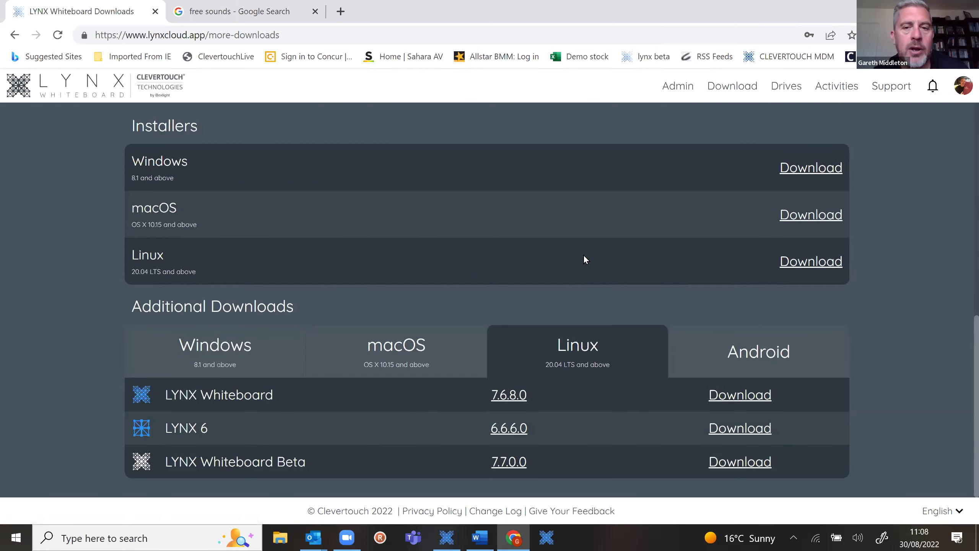
{"action": "left_click", "coordinate": [750, 353]}
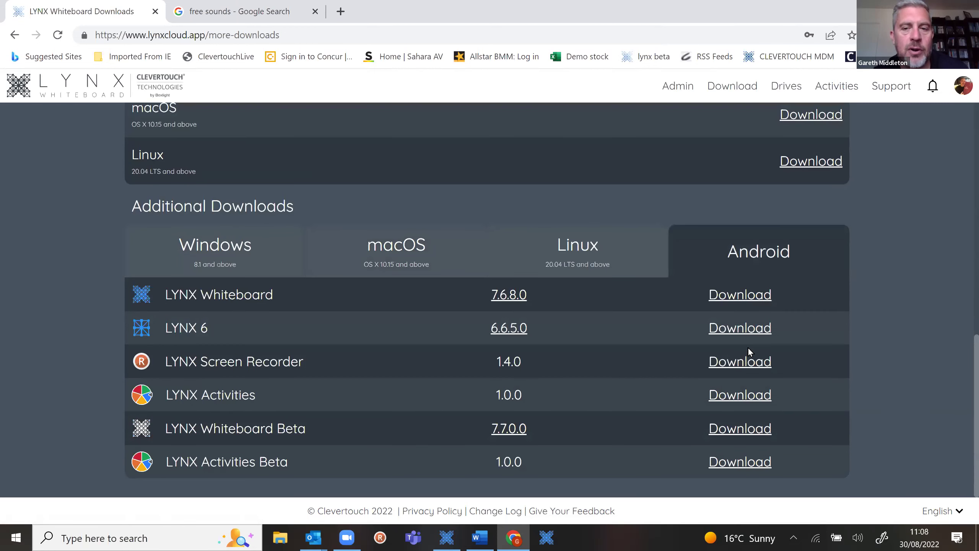
{"action": "left_click", "coordinate": [596, 259]}
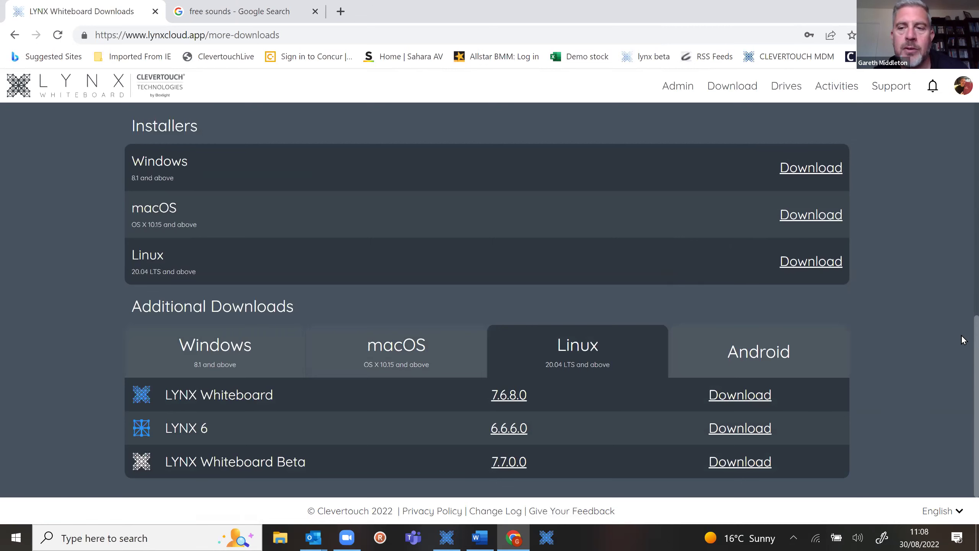
{"action": "left_click", "coordinate": [220, 341]}
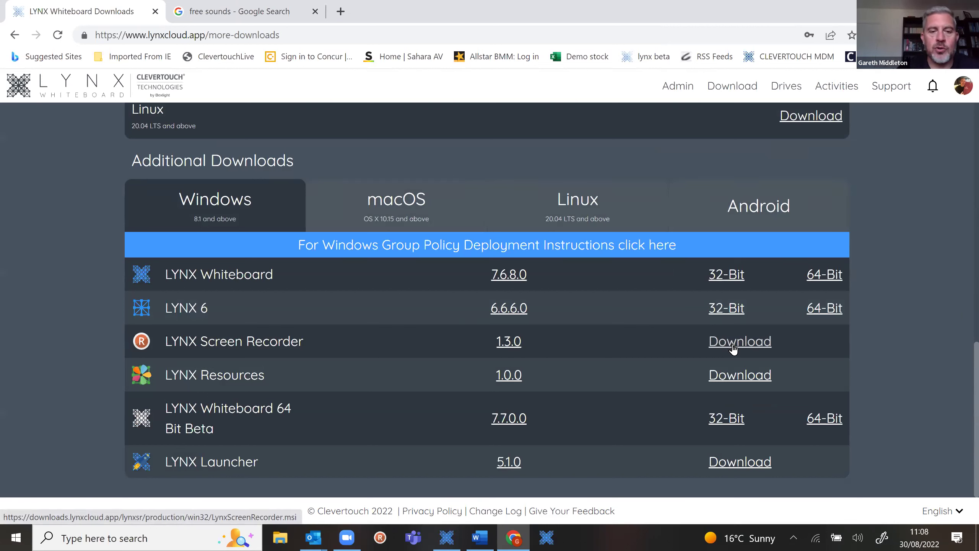
- Launch LYNX Screen Recorder and place its bar below the labelled diagrams on the LYNX Whiteboard page
{"action": "left_click", "coordinate": [379, 537]}
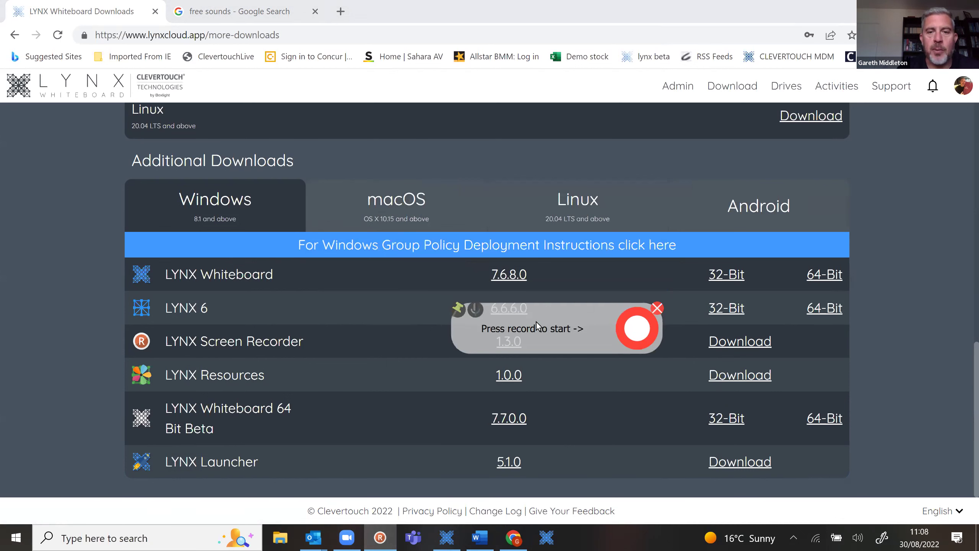
{"action": "left_click", "coordinate": [446, 537]}
{"action": "left_click_drag", "start_coordinate": [572, 391], "coordinate": [499, 412]}
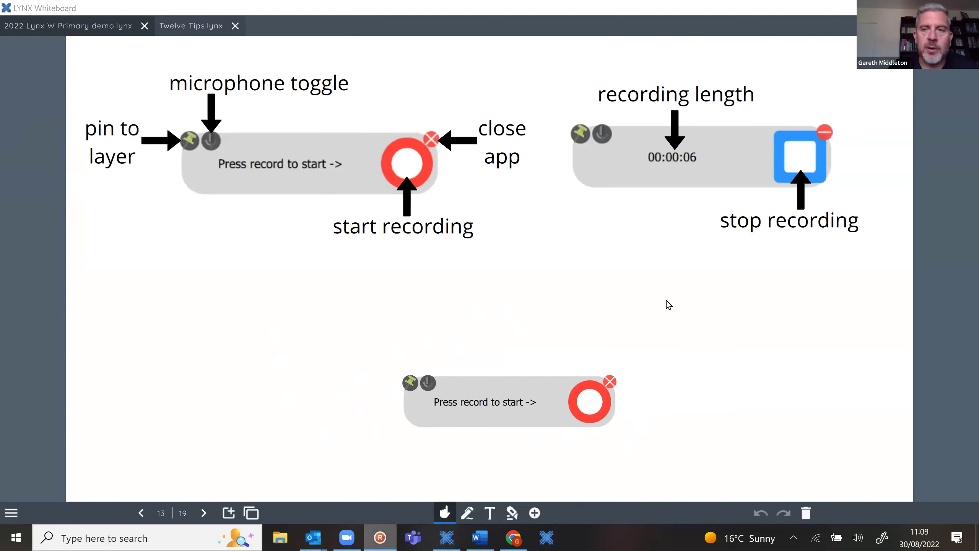
- Reveal the desktop and reposition the recorder bar there with its microphone turned on
{"action": "left_click", "coordinate": [445, 537]}
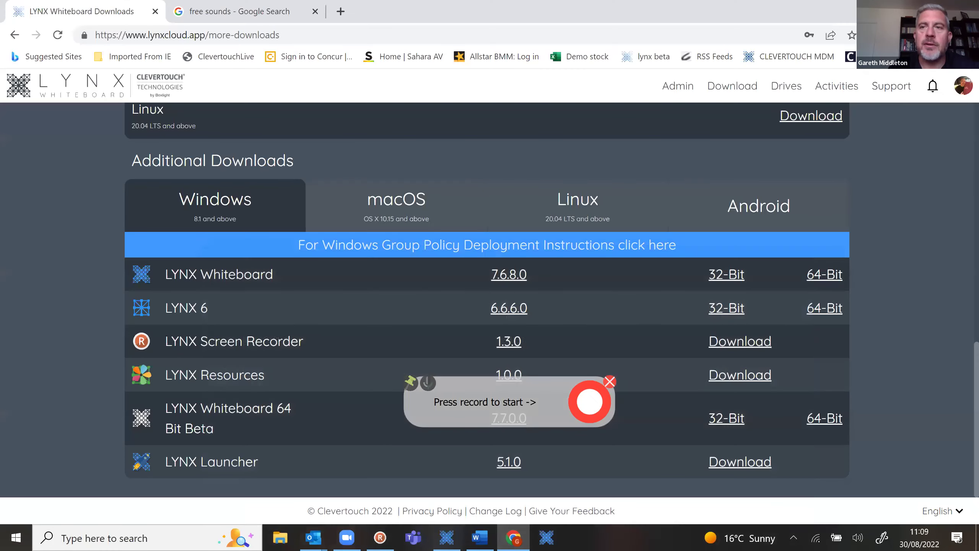
{"action": "left_click", "coordinate": [911, 7]}
{"action": "left_click_drag", "start_coordinate": [410, 382], "coordinate": [679, 256]}
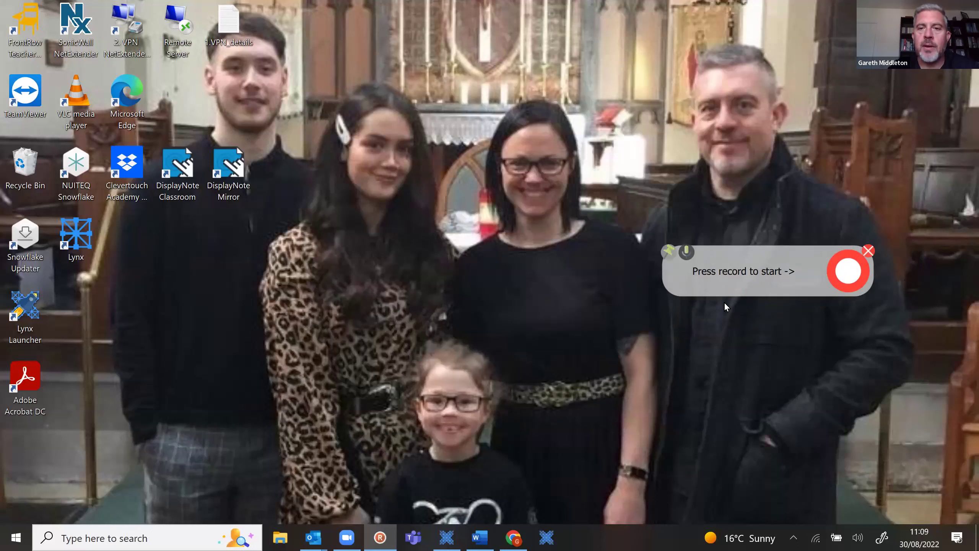
- Start a screen recording using Microphone Array (Realtek High Definition Audio(SST)) as the audio device
{"action": "left_click", "coordinate": [850, 273]}
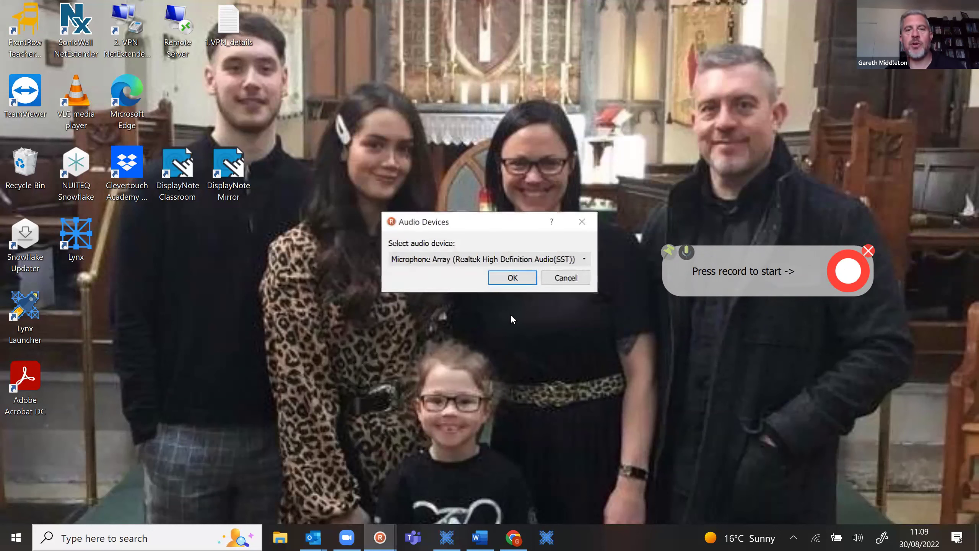
{"action": "left_click", "coordinate": [513, 277]}
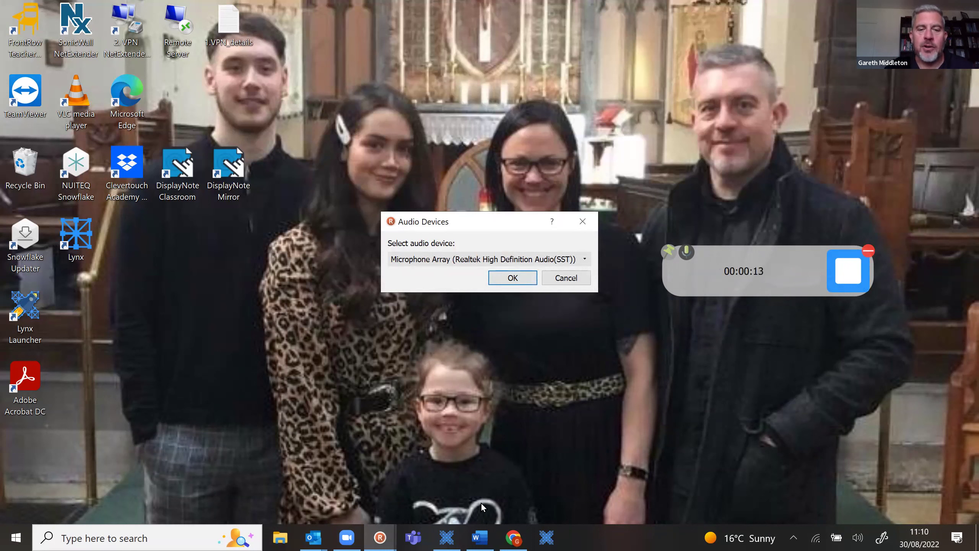
{"action": "mouse_move", "coordinate": [480, 538]}
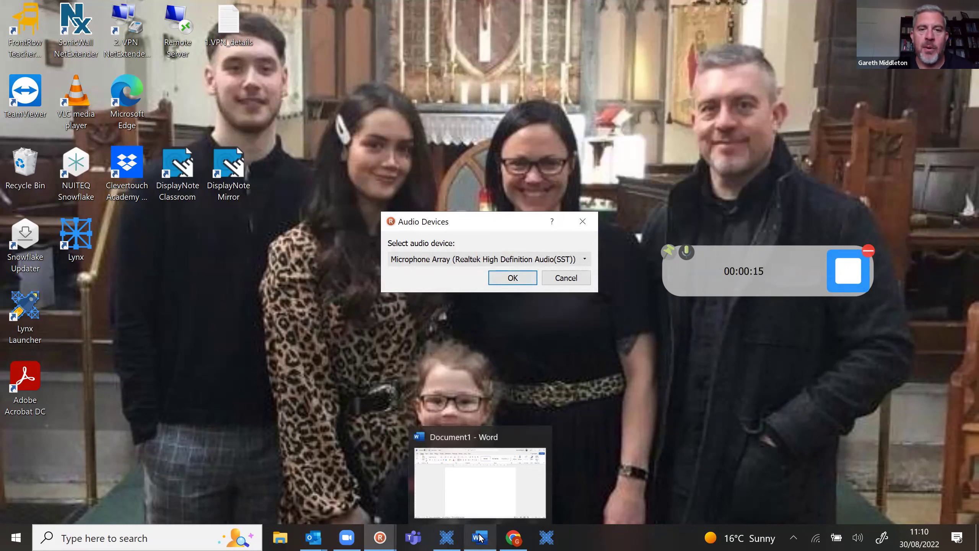
{"action": "left_click", "coordinate": [501, 279]}
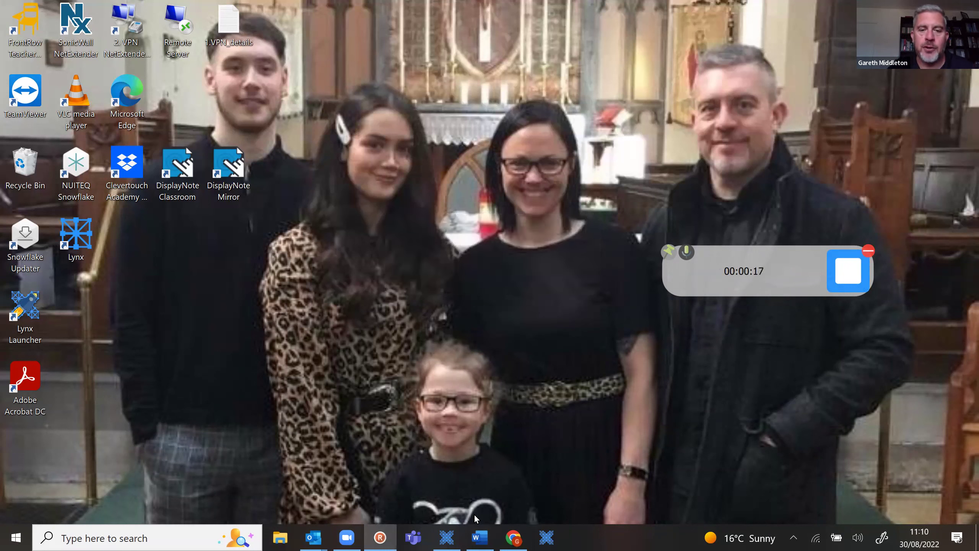
- Switch to Word and write "Once upon a time..." in the blank document
{"action": "left_click", "coordinate": [479, 537]}
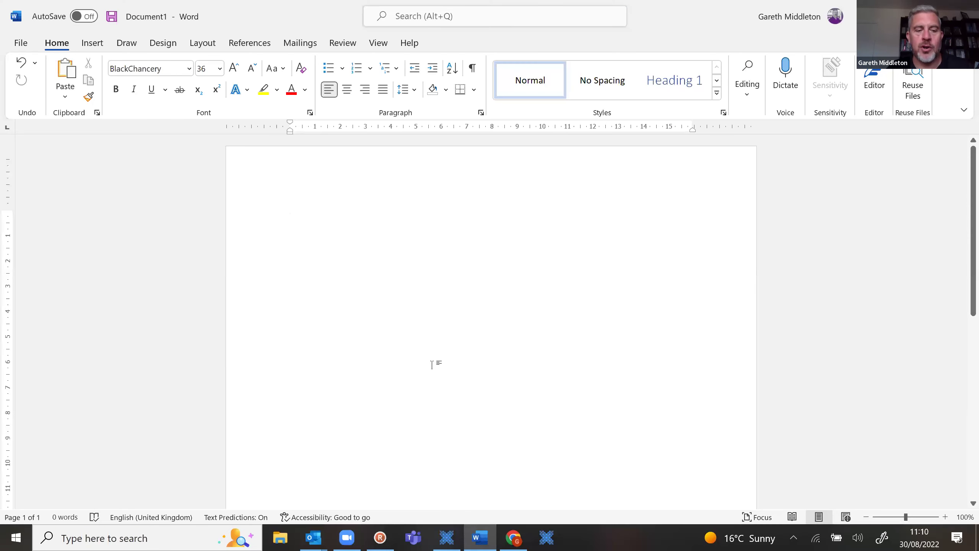
{"action": "type", "text": "On"}
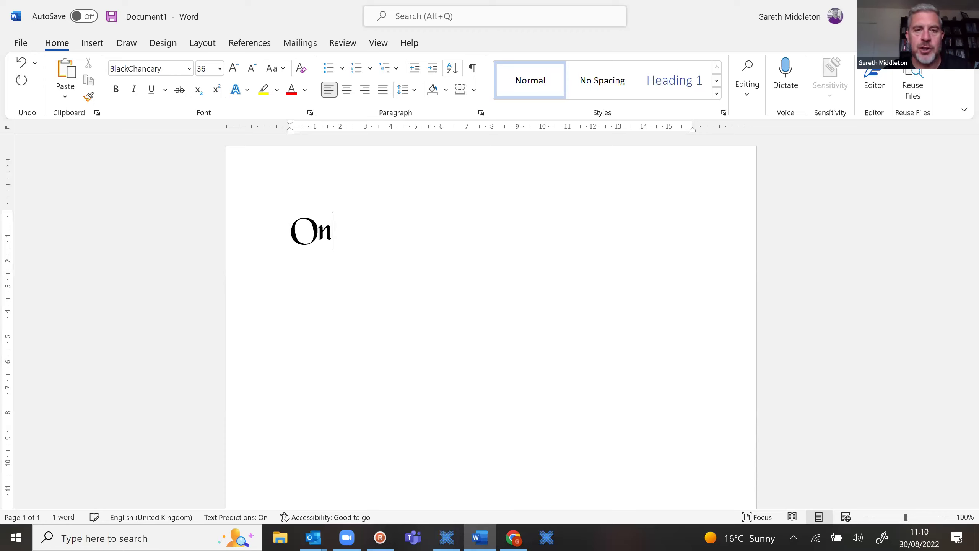
{"action": "type", "text": "ce upo"}
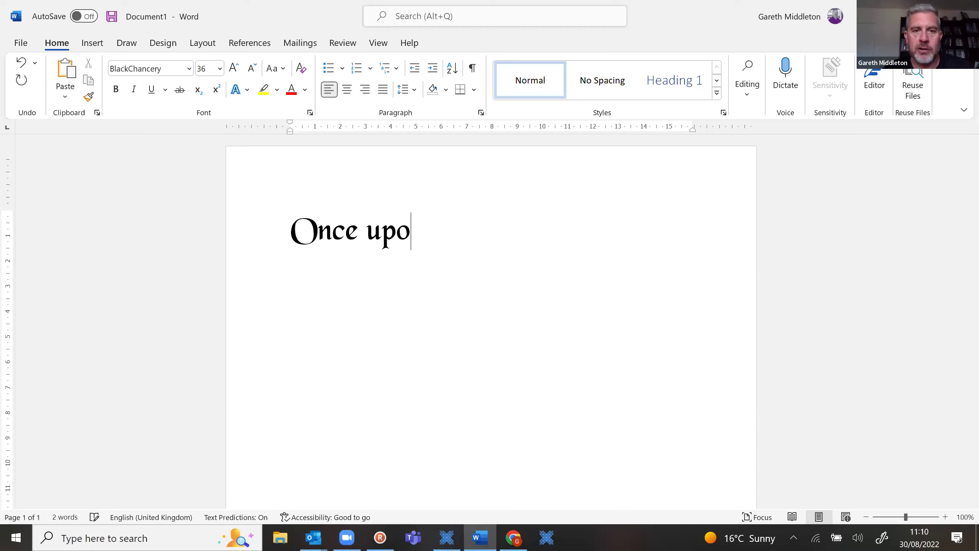
{"action": "type", "text": "n a ti"}
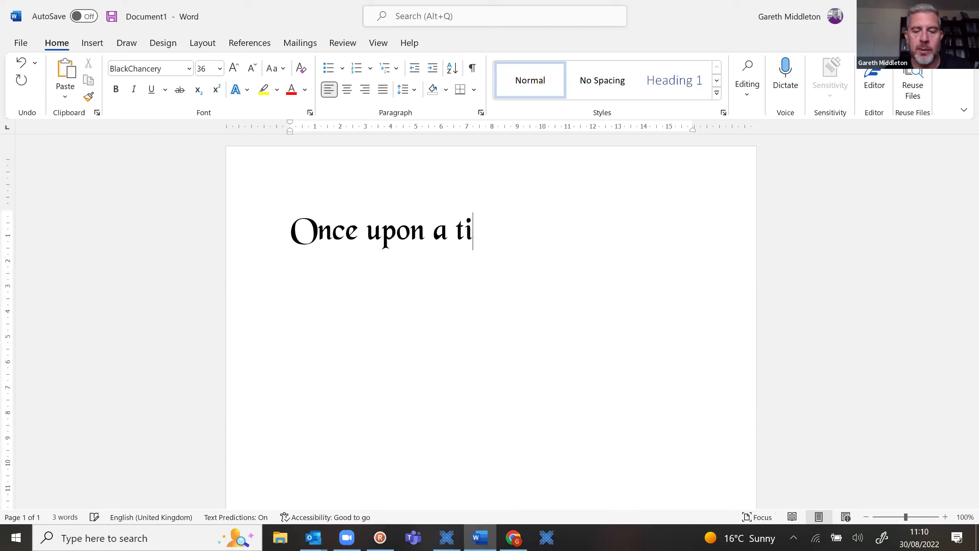
{"action": "type", "text": "me..."}
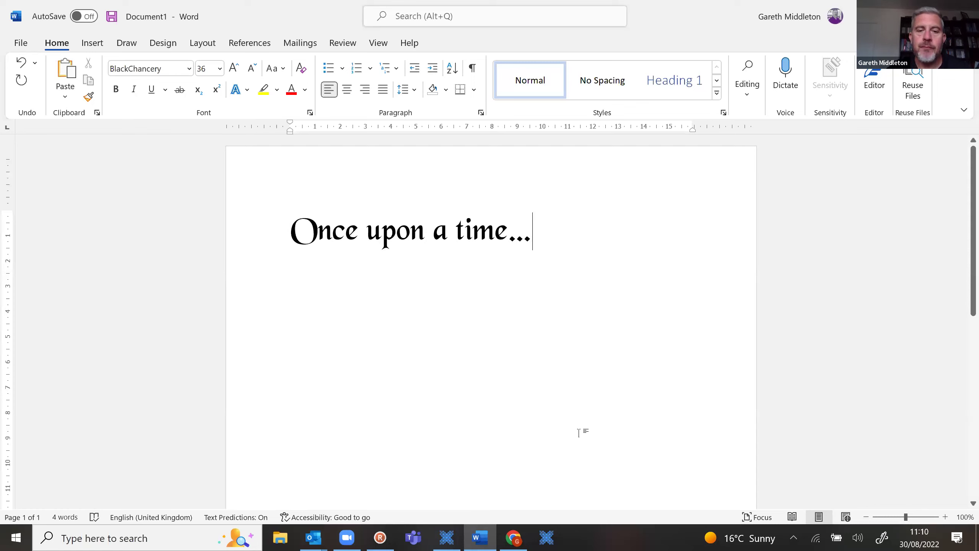
- Show the LYNX downloads page in Chrome during the recording, and return to the desktop
{"action": "left_click", "coordinate": [516, 538]}
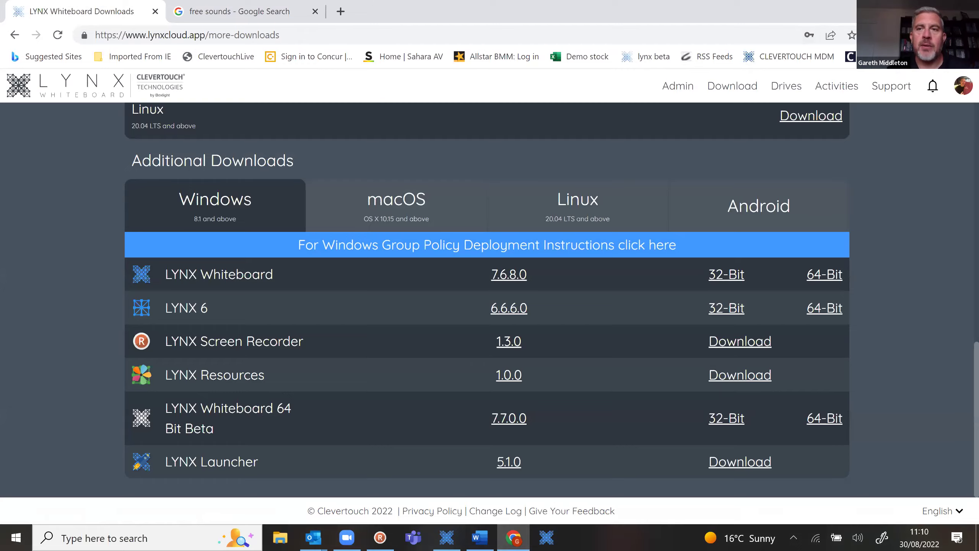
{"action": "key", "text": "alt+Tab"}
{"action": "key", "text": "super+d"}
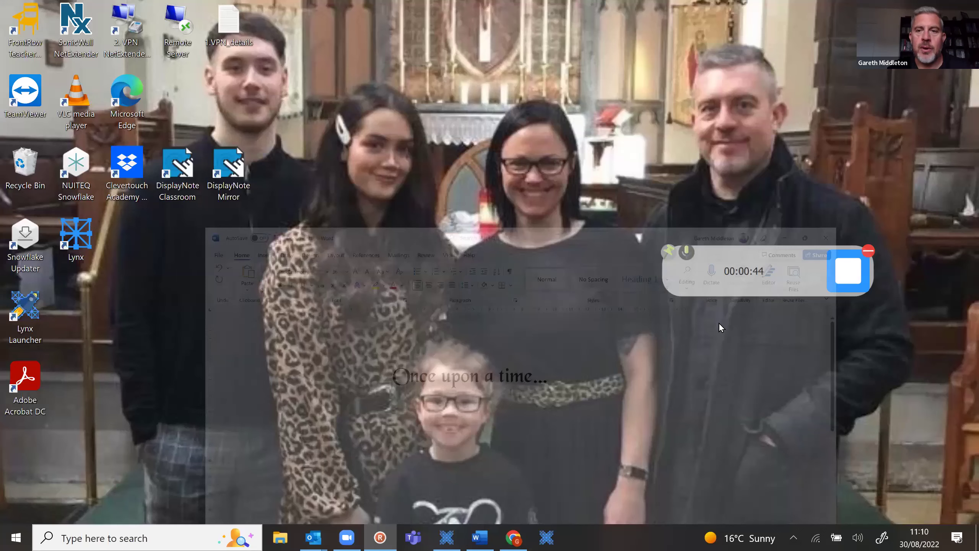
- Stop the recording and save it to the Desktop as an mp4 named Lynx-Recording-1
{"action": "left_click", "coordinate": [842, 271]}
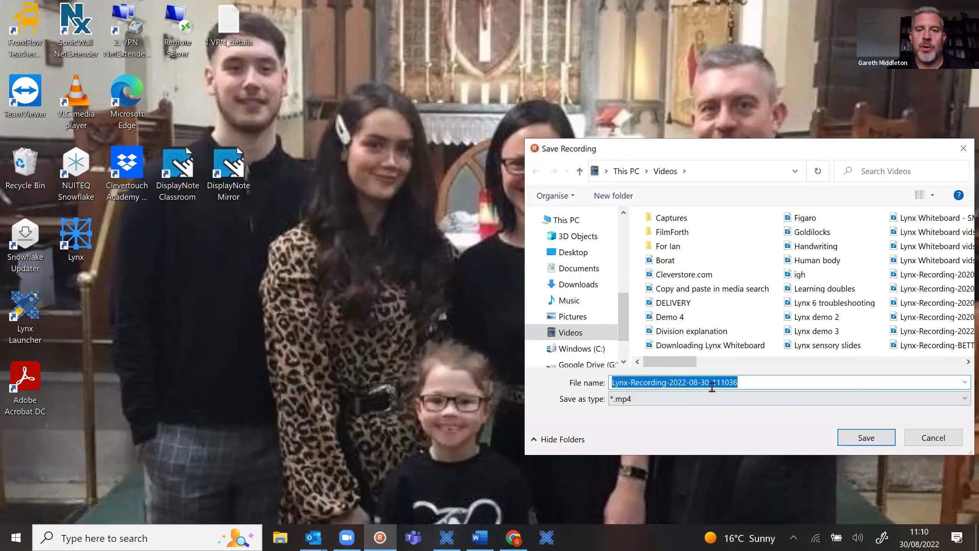
{"action": "left_click", "coordinate": [573, 252]}
{"action": "double_click", "coordinate": [741, 382]}
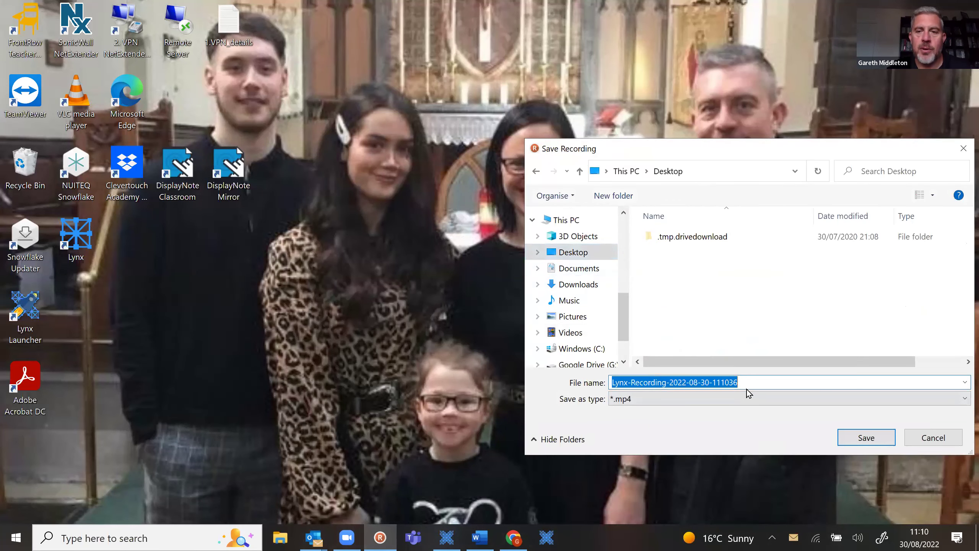
{"action": "left_click", "coordinate": [740, 380]}
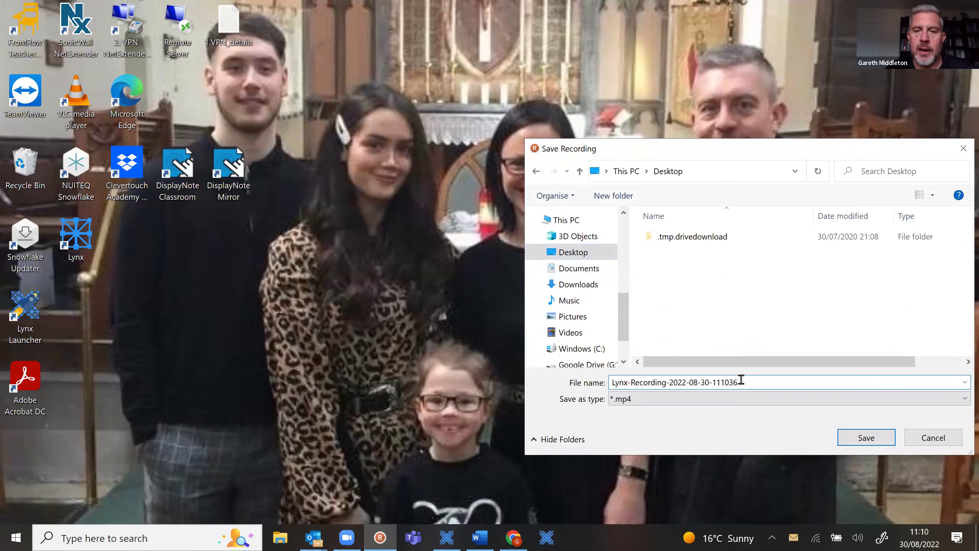
{"action": "key", "text": "BackSpace"}
{"action": "key", "text": "BackSpace"}
{"action": "key", "text": "BackSpace"}
{"action": "key", "text": "BackSpace"}
{"action": "key", "text": "BackSpace"}
{"action": "key", "text": "BackSpace"}
{"action": "key", "text": "BackSpace"}
{"action": "key", "text": "BackSpace"}
{"action": "key", "text": "BackSpace"}
{"action": "key", "text": "BackSpace"}
{"action": "key", "text": "BackSpace"}
{"action": "key", "text": "BackSpace"}
{"action": "key", "text": "BackSpace"}
{"action": "type", "text": "1"}
{"action": "left_click", "coordinate": [862, 440]}
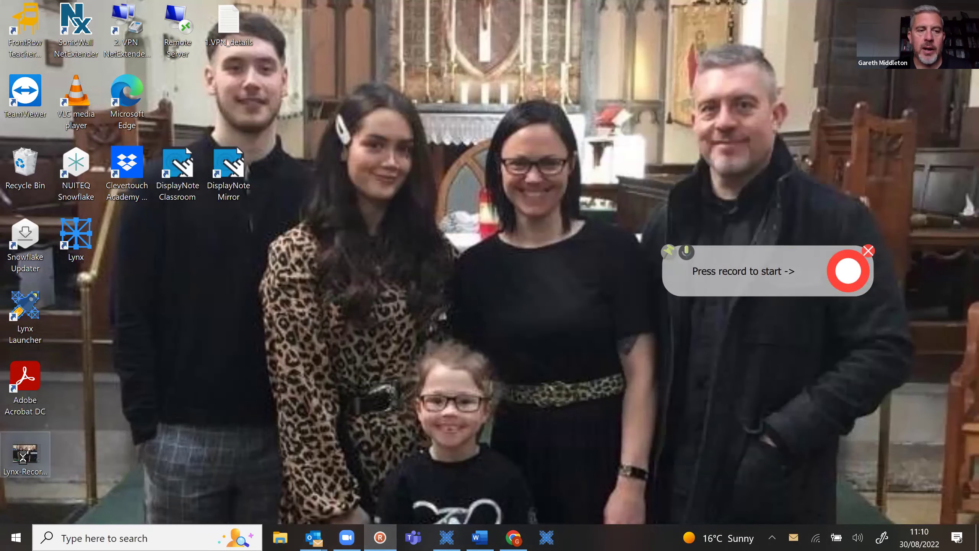
- Copy the Lynx-Recording-1 video file from the desktop and switch to LYNX Whiteboard
{"action": "right_click", "coordinate": [24, 461]}
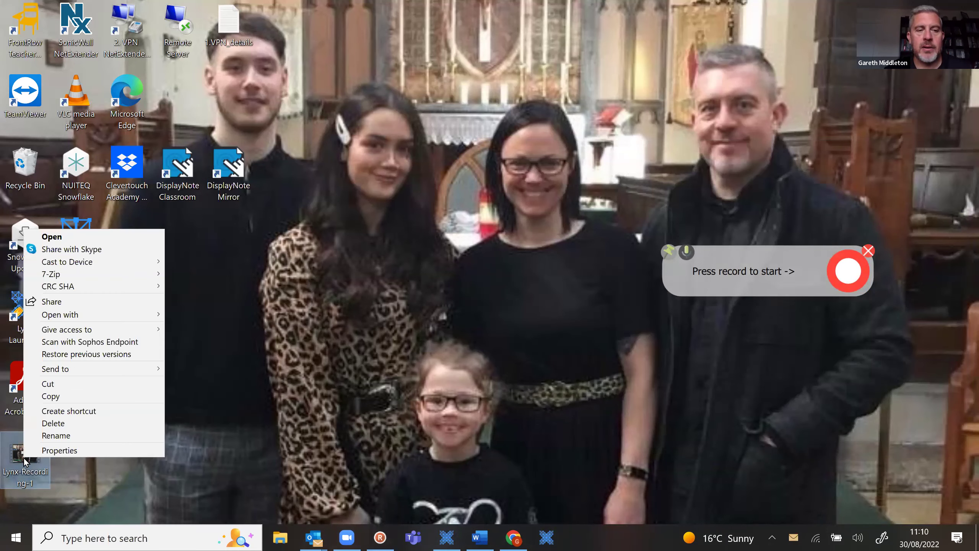
{"action": "left_click", "coordinate": [52, 396]}
{"action": "left_click", "coordinate": [446, 536]}
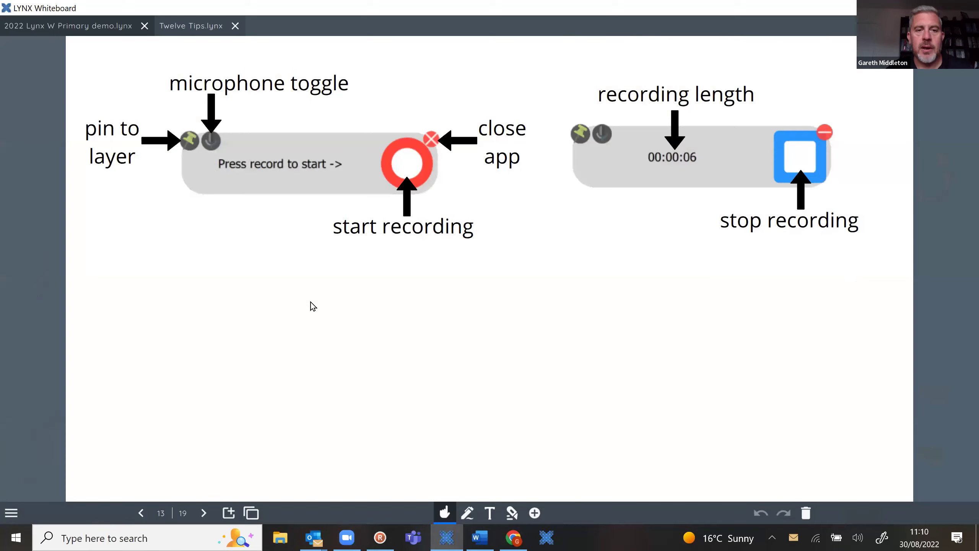
- Paste the copied video onto page 13, shrink it to about half size, and move it below the recorder diagrams
{"action": "right_click", "coordinate": [310, 302]}
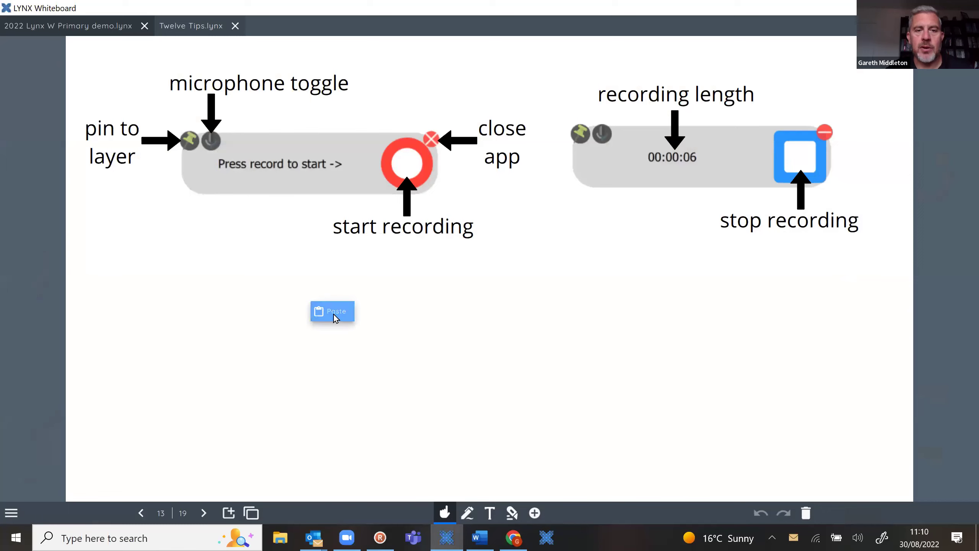
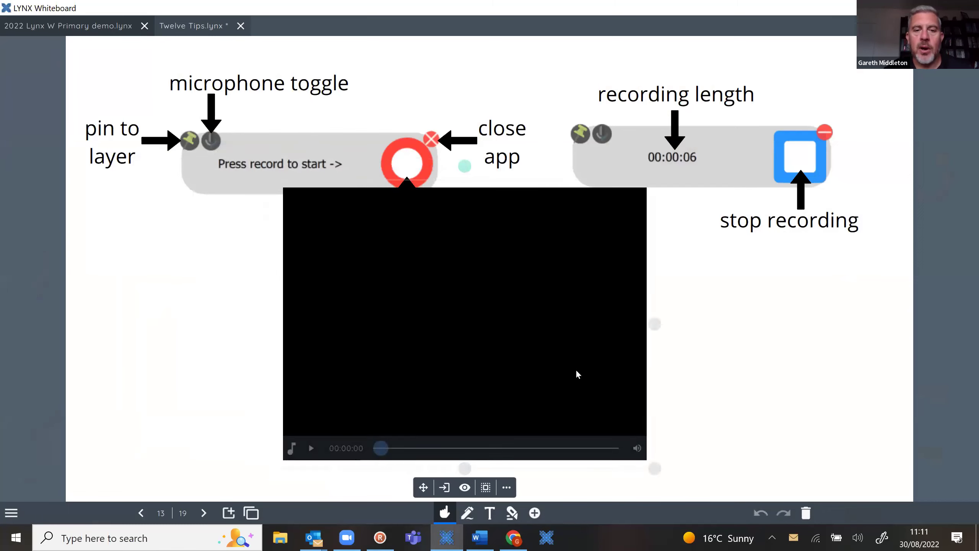
{"action": "left_click_drag", "start_coordinate": [653, 465], "coordinate": [471, 320]}
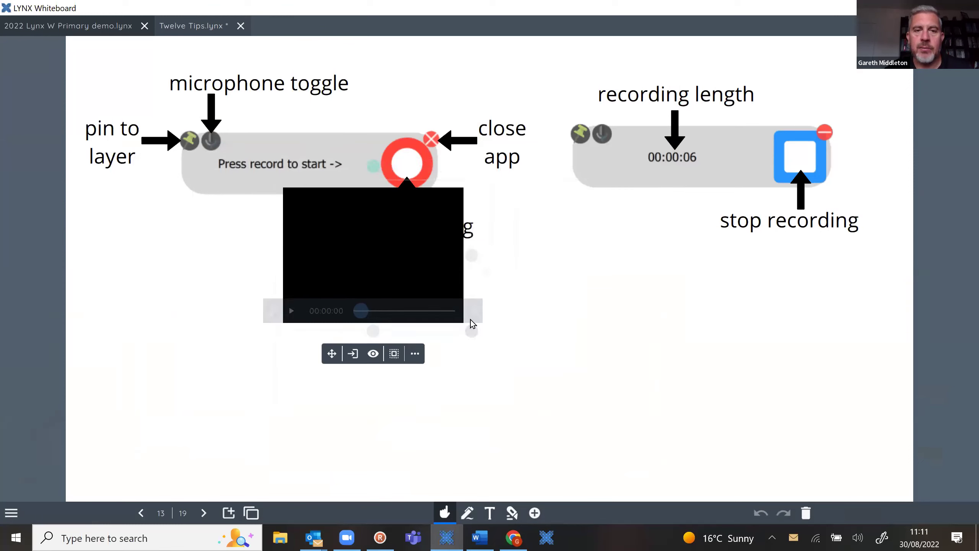
{"action": "left_click_drag", "start_coordinate": [398, 262], "coordinate": [451, 285]}
{"action": "left_click_drag", "start_coordinate": [601, 339], "coordinate": [655, 343]}
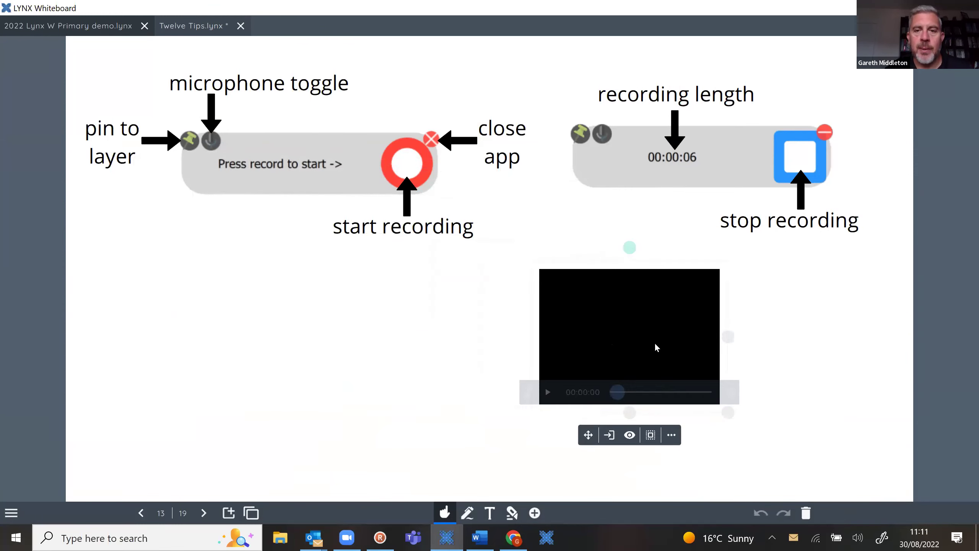
- Play the pasted video, scale it down, and place it in the blank area below the stop recording diagram
{"action": "left_click", "coordinate": [548, 393]}
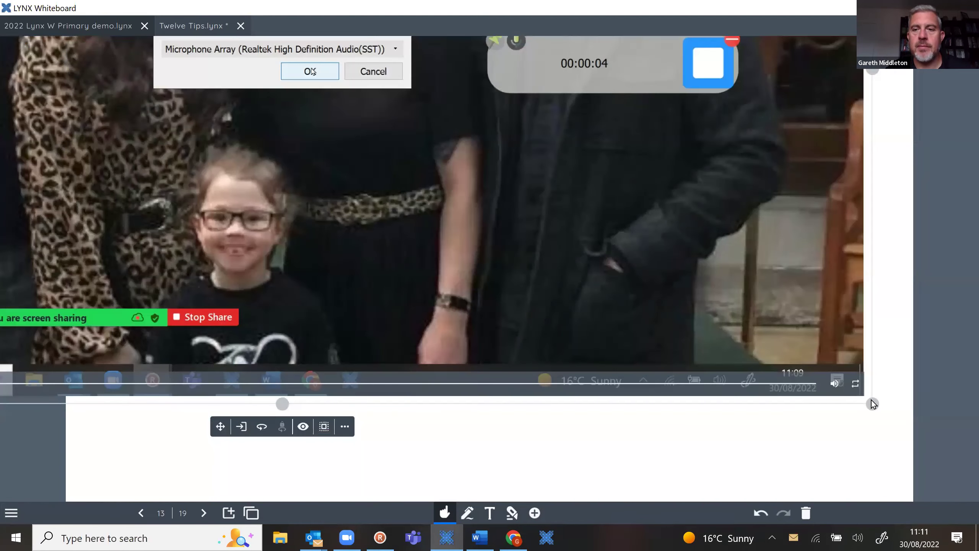
{"action": "left_click_drag", "start_coordinate": [871, 403], "coordinate": [784, 437]}
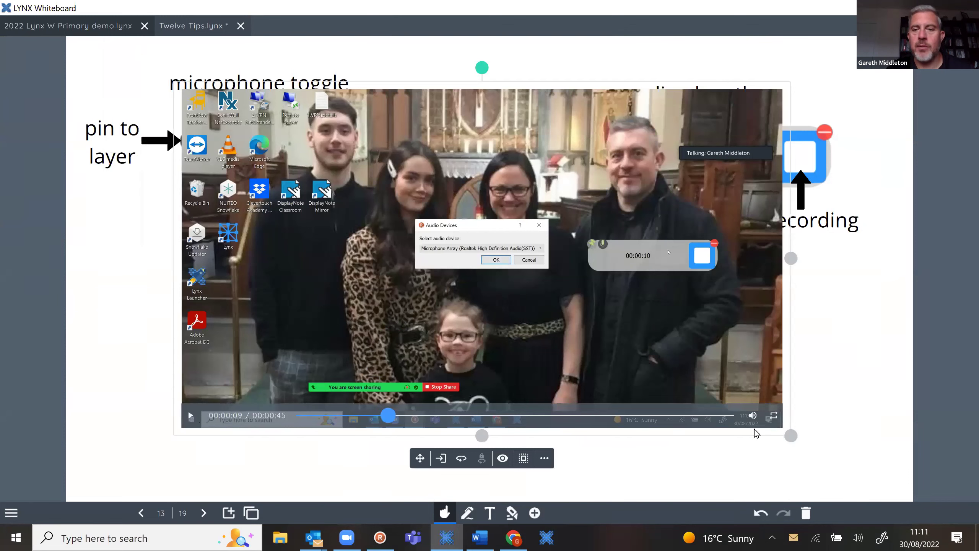
{"action": "left_click_drag", "start_coordinate": [788, 435], "coordinate": [433, 213]}
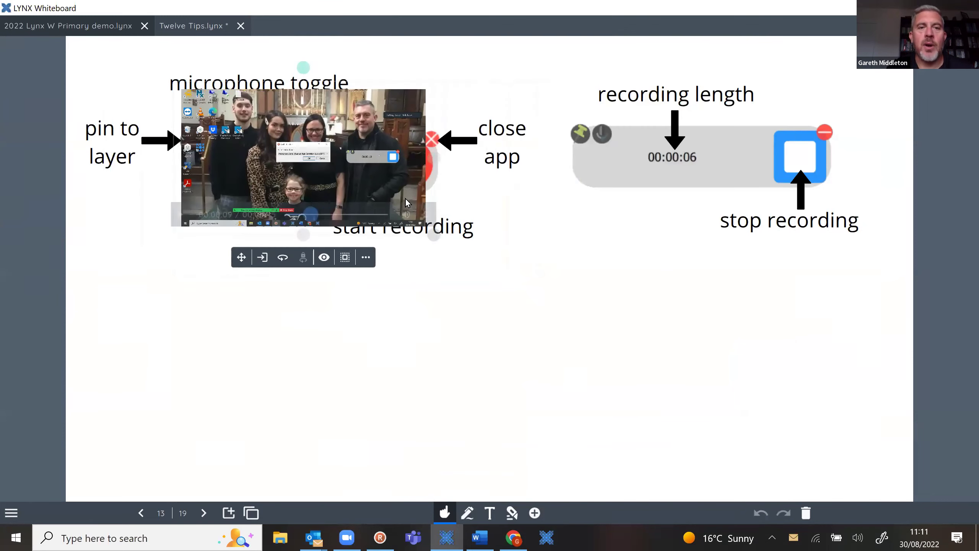
{"action": "left_click_drag", "start_coordinate": [373, 193], "coordinate": [688, 384]}
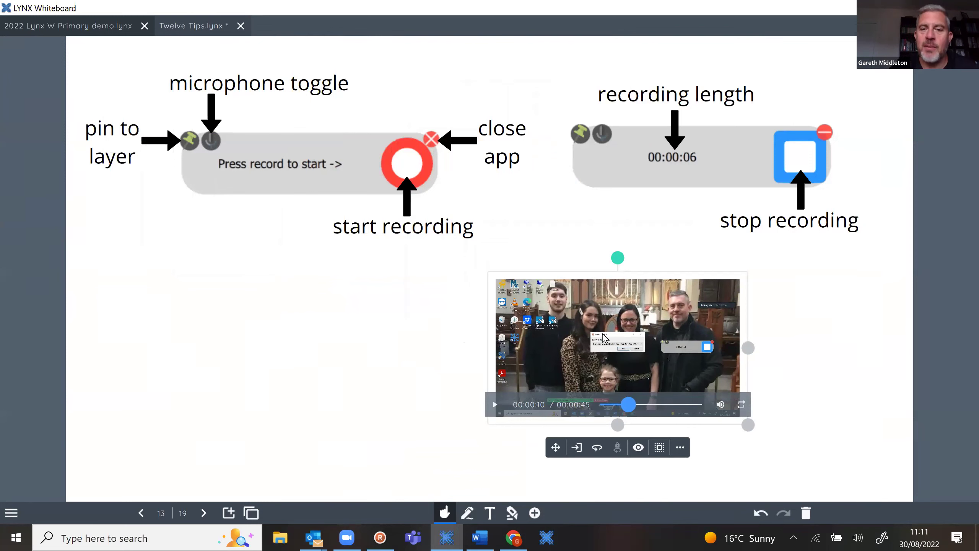
- Show the video enlarged to fill the page area, exit that view, and go to page 14
{"action": "left_click", "coordinate": [577, 447]}
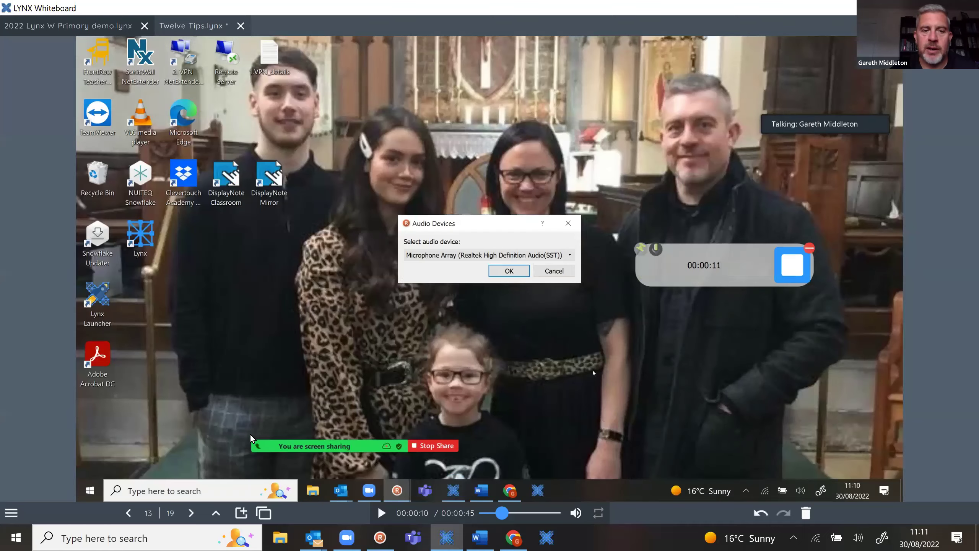
{"action": "left_click", "coordinate": [216, 512]}
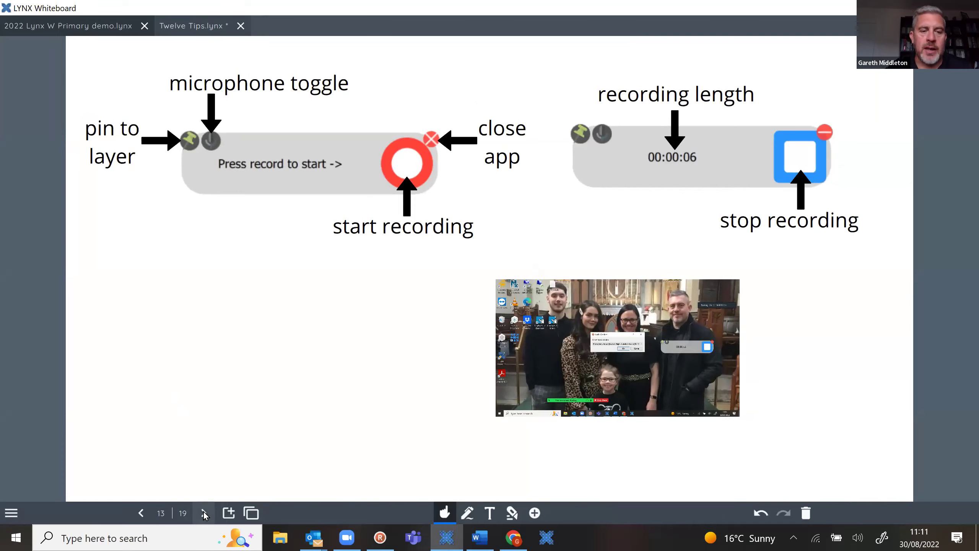
{"action": "left_click", "coordinate": [203, 512]}
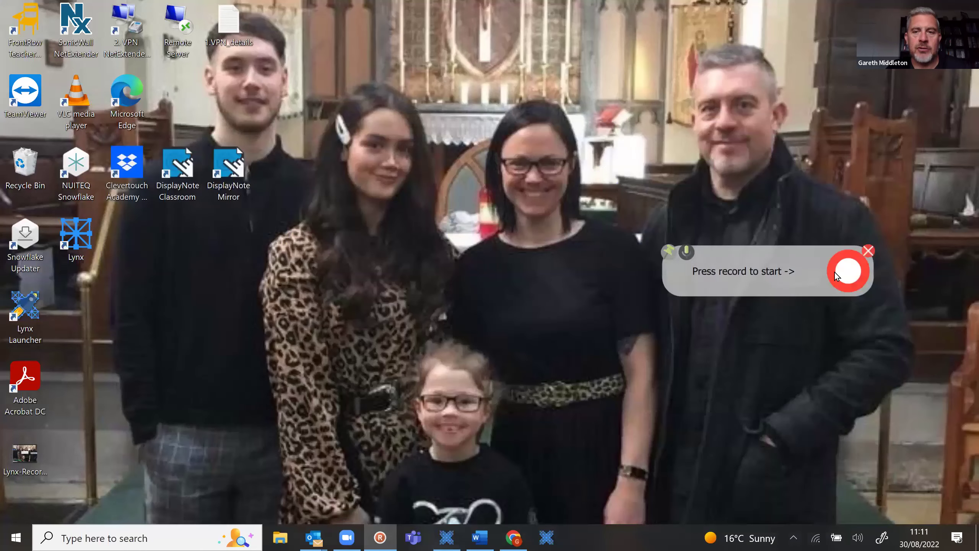
- Bring up the whiteboard's handwriting page with LYNX Screen Recorder over it, and start a new recording
{"action": "left_click", "coordinate": [444, 536]}
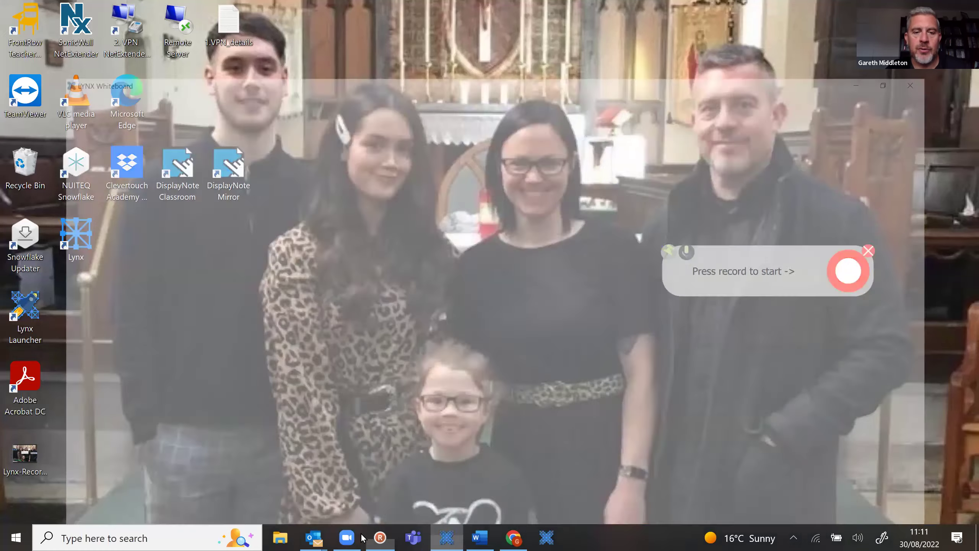
{"action": "left_click", "coordinate": [371, 537]}
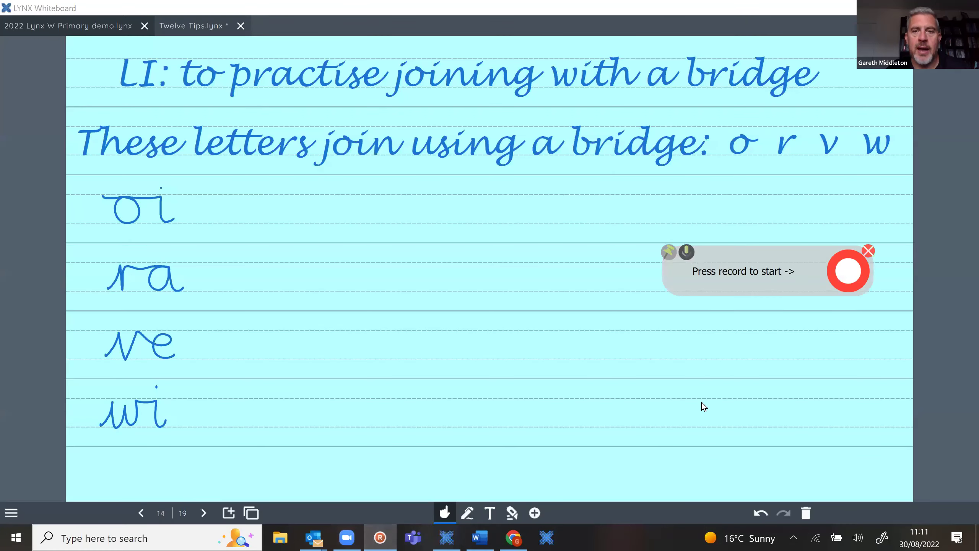
{"action": "left_click", "coordinate": [849, 269]}
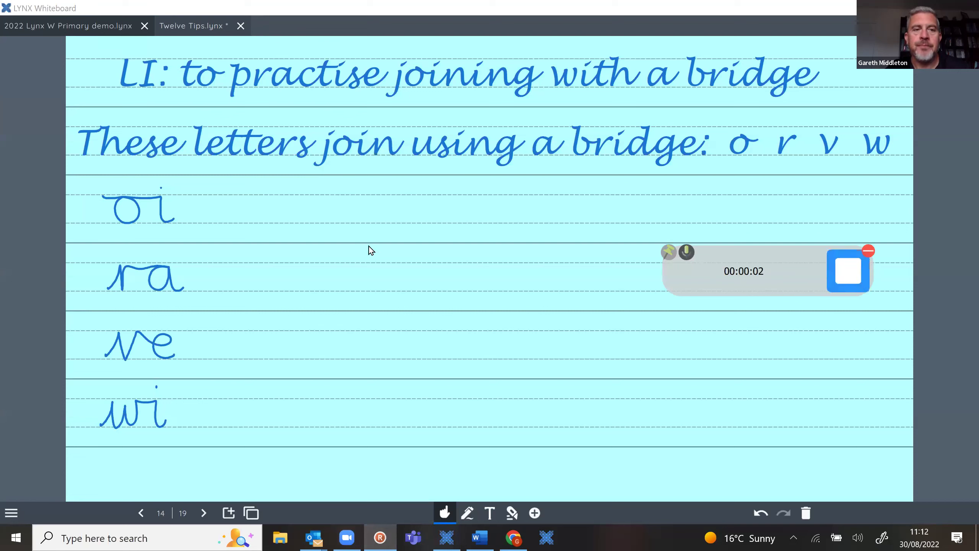
- Handwrite the joined letter pairs oi, ra, ve and wi in blue pen beside the examples
{"action": "left_click", "coordinate": [467, 513]}
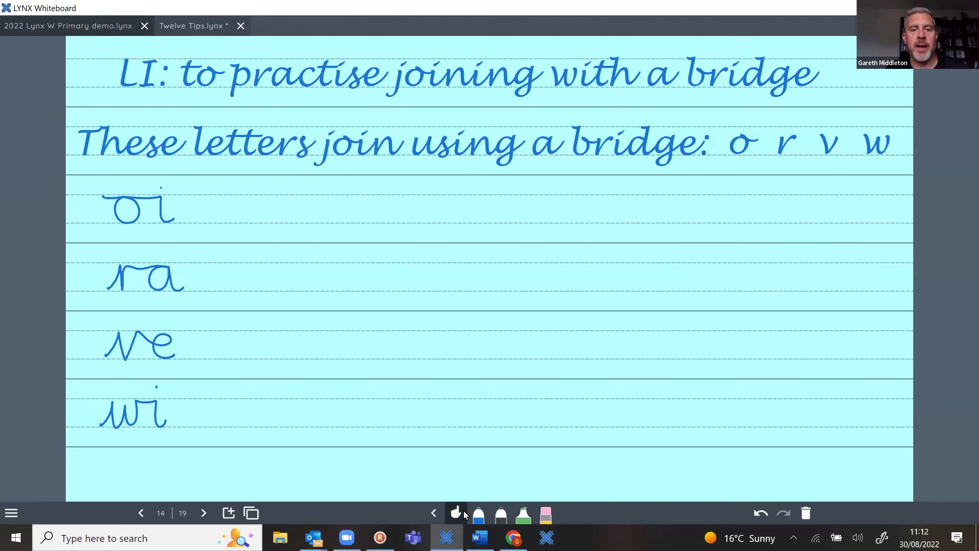
{"action": "left_click", "coordinate": [478, 513]}
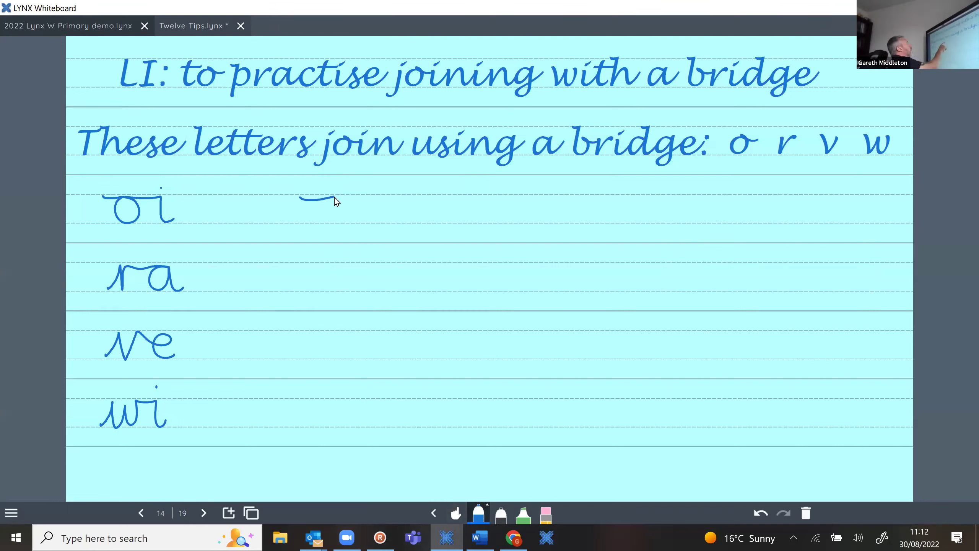
{"action": "mouse_move", "coordinate": [335, 197]}
{"action": "left_mouse_down"}
{"action": "mouse_move", "coordinate": [374, 197]}
{"action": "mouse_move", "coordinate": [373, 213]}
{"action": "mouse_move", "coordinate": [389, 211]}
{"action": "left_mouse_up"}
{"action": "left_click", "coordinate": [374, 184]}
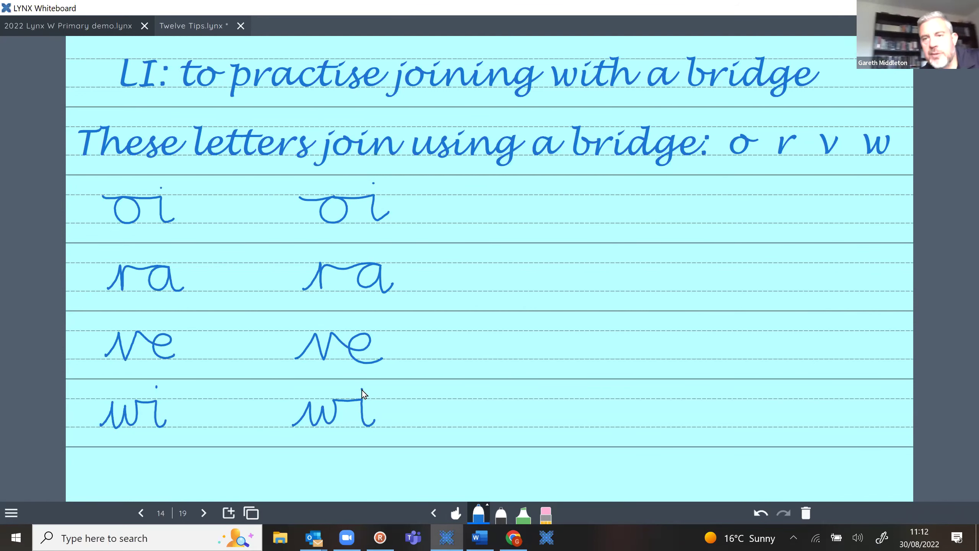
- Stop the recording and save it to the Desktop as an mp4 named Lynx-Recording-2
{"action": "left_click", "coordinate": [380, 537]}
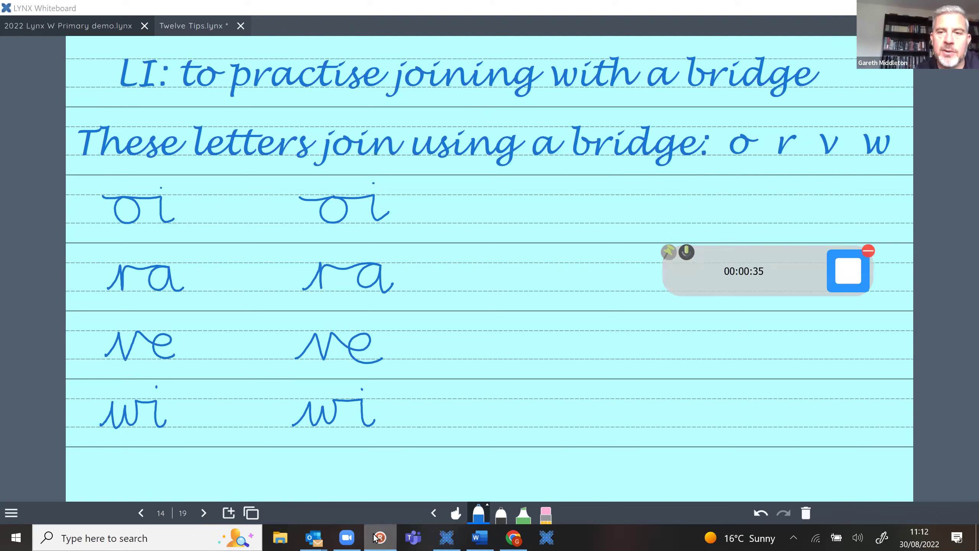
{"action": "left_click", "coordinate": [845, 268]}
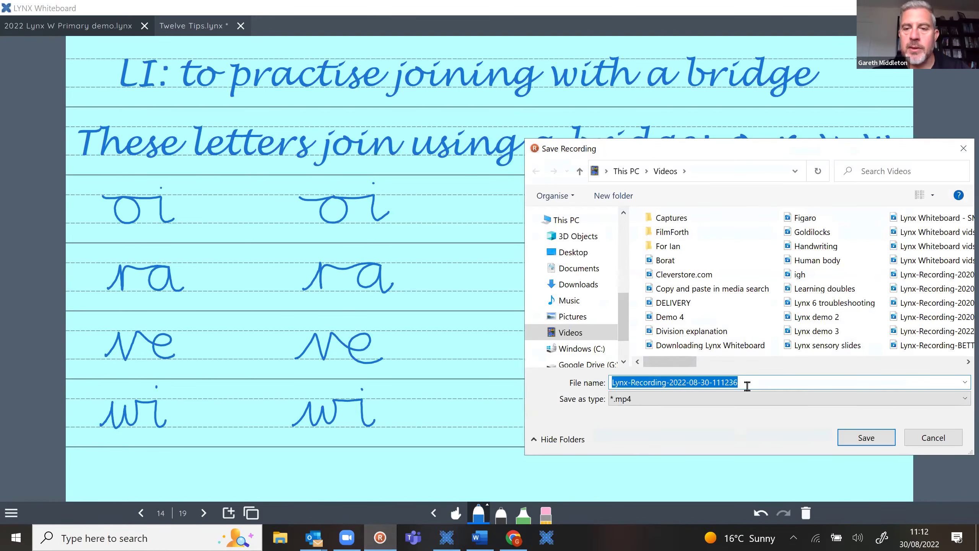
{"action": "left_click", "coordinate": [747, 386]}
{"action": "key", "text": "BackSpace"}
{"action": "key", "text": "BackSpace"}
{"action": "key", "text": "BackSpace"}
{"action": "key", "text": "BackSpace"}
{"action": "key", "text": "BackSpace"}
{"action": "key", "text": "BackSpace"}
{"action": "key", "text": "BackSpace"}
{"action": "key", "text": "BackSpace"}
{"action": "key", "text": "BackSpace"}
{"action": "key", "text": "BackSpace"}
{"action": "key", "text": "BackSpace"}
{"action": "key", "text": "BackSpace"}
{"action": "key", "text": "BackSpace"}
{"action": "key", "text": "BackSpace"}
{"action": "key", "text": "BackSpace"}
{"action": "key", "text": "BackSpace"}
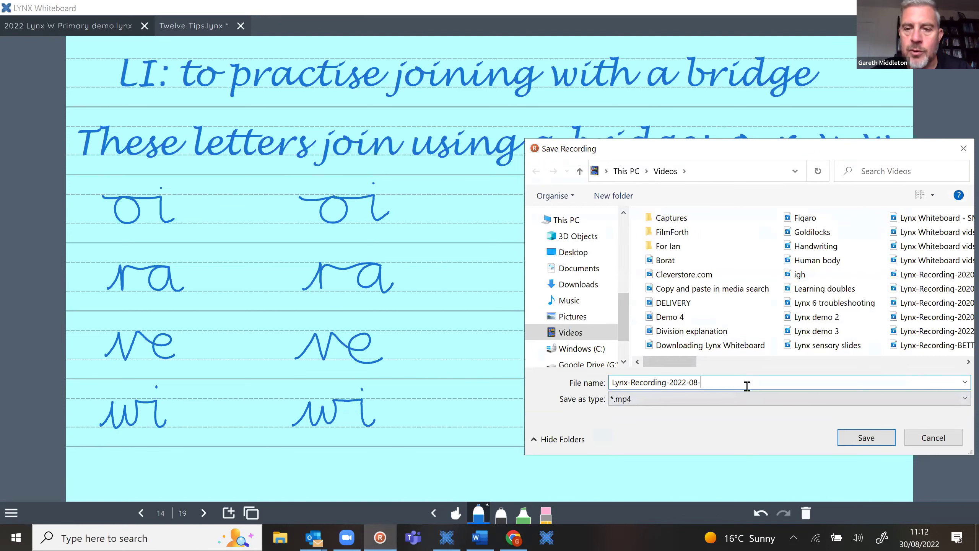
{"action": "left_click", "coordinate": [574, 252]}
{"action": "left_click", "coordinate": [851, 436]}
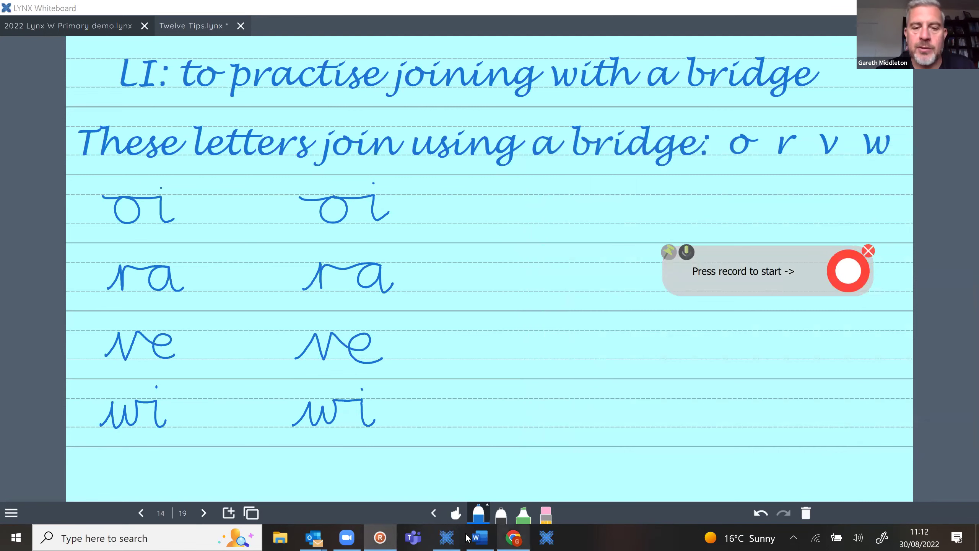
- Copy the Lynx-Recording-2 video file from the desktop and return to LYNX Whiteboard
{"action": "left_click", "coordinate": [444, 538]}
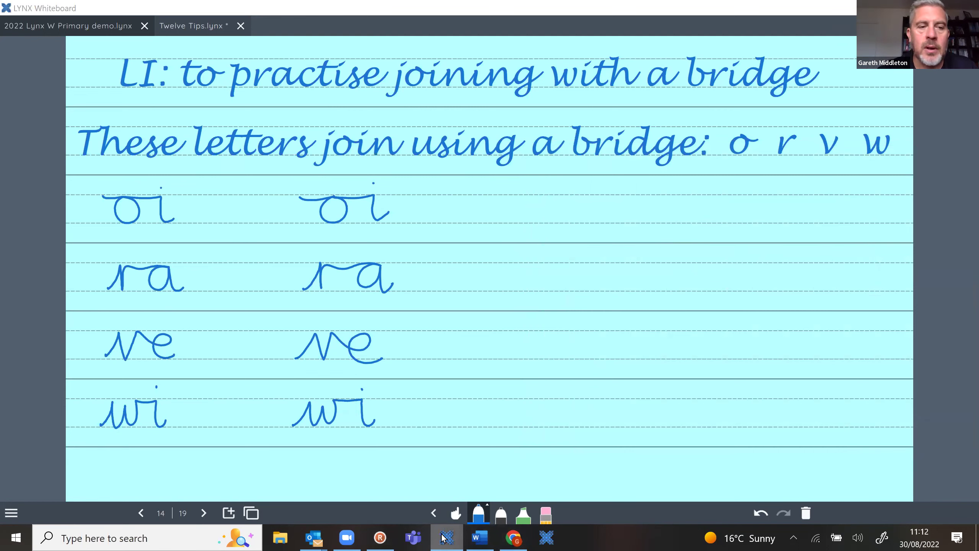
{"action": "left_click", "coordinate": [444, 537]}
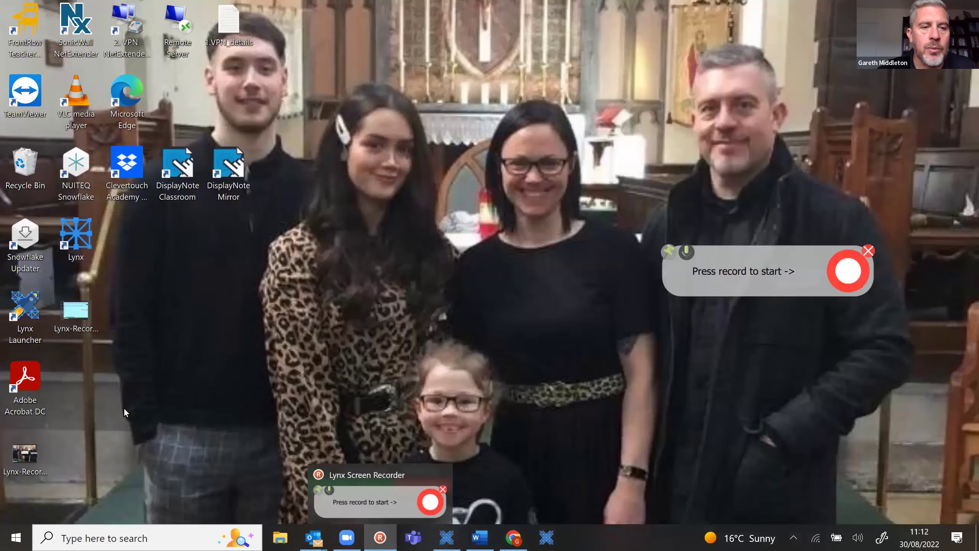
{"action": "right_click", "coordinate": [82, 314]}
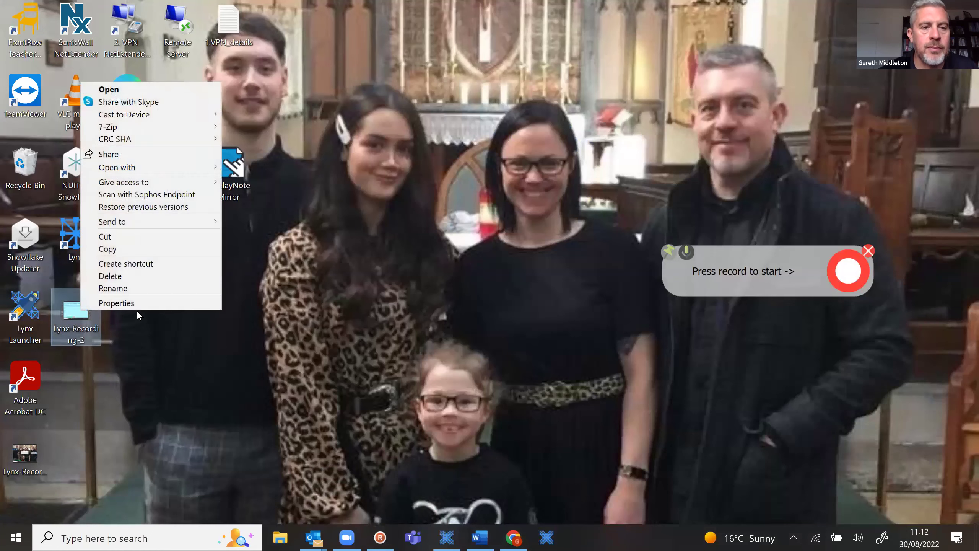
{"action": "left_click", "coordinate": [127, 247]}
{"action": "left_click", "coordinate": [445, 537]}
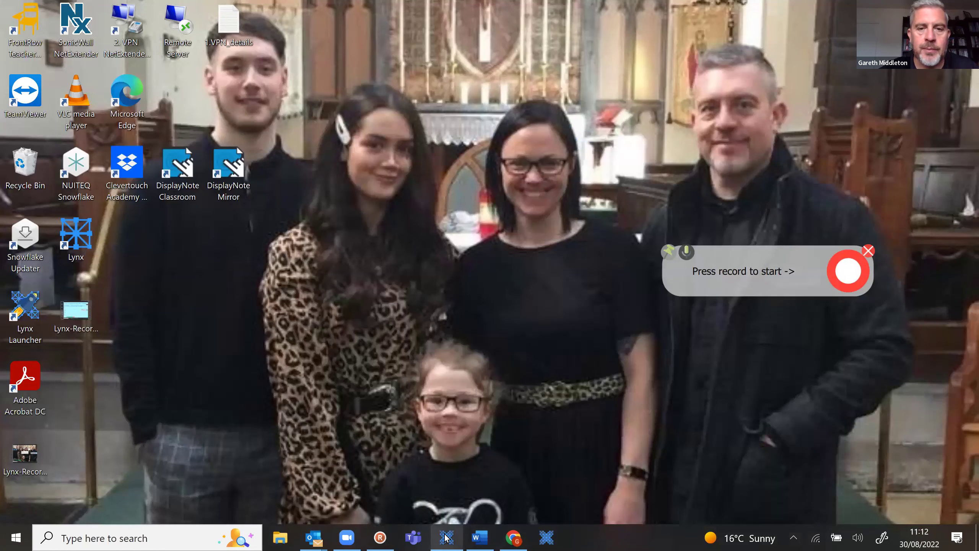
- Paste the copied recording onto the handwriting page beside the letter pairs and reduce its size
{"action": "right_click", "coordinate": [530, 332]}
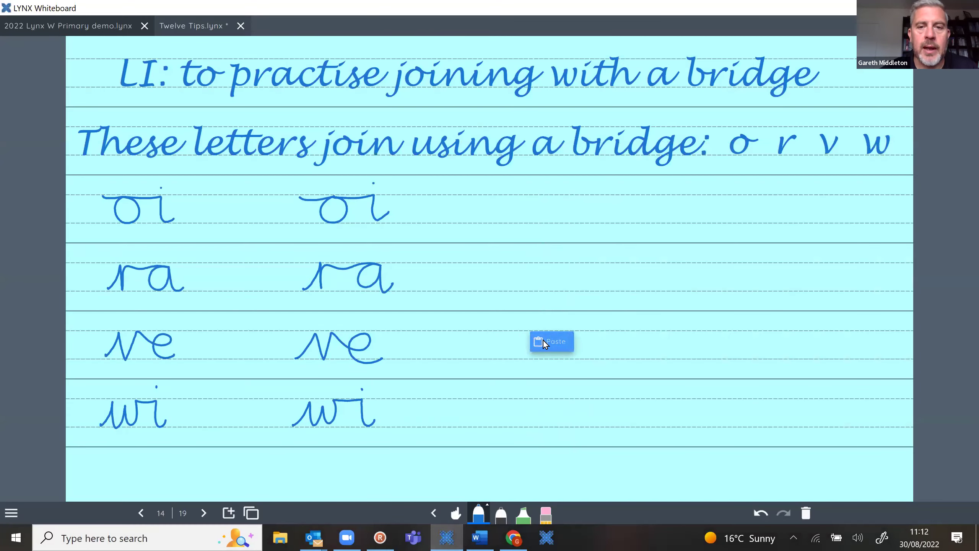
{"action": "left_click", "coordinate": [543, 340]}
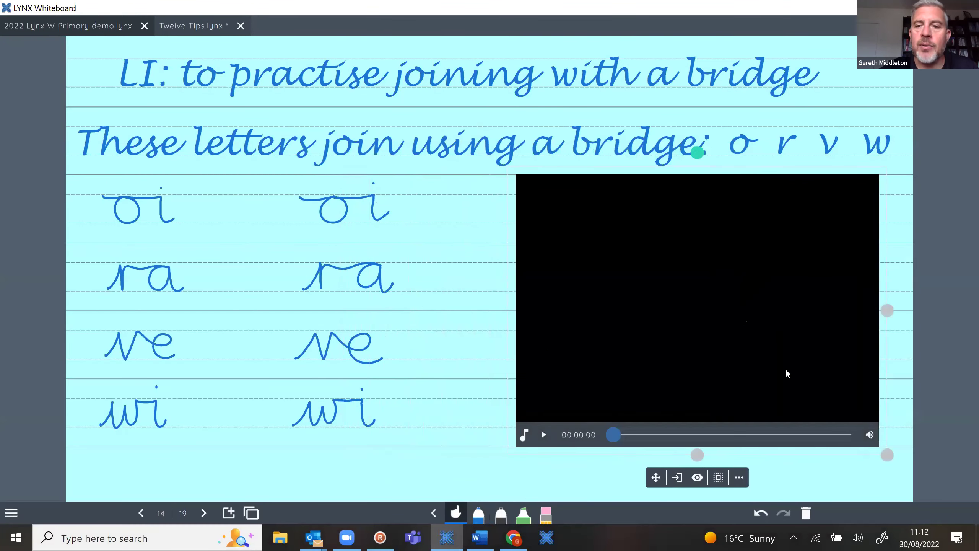
{"action": "left_click_drag", "start_coordinate": [886, 456], "coordinate": [685, 268]}
- Play the handwriting video, shrink it, pause it, and place it in the blank area beside the handwritten letter pairs
{"action": "left_click", "coordinate": [516, 284]}
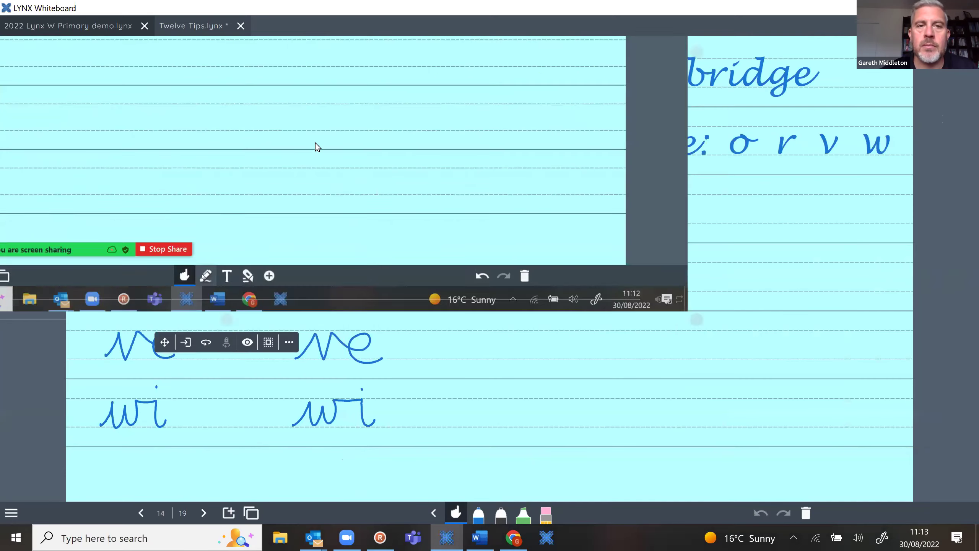
{"action": "left_click", "coordinate": [315, 142]}
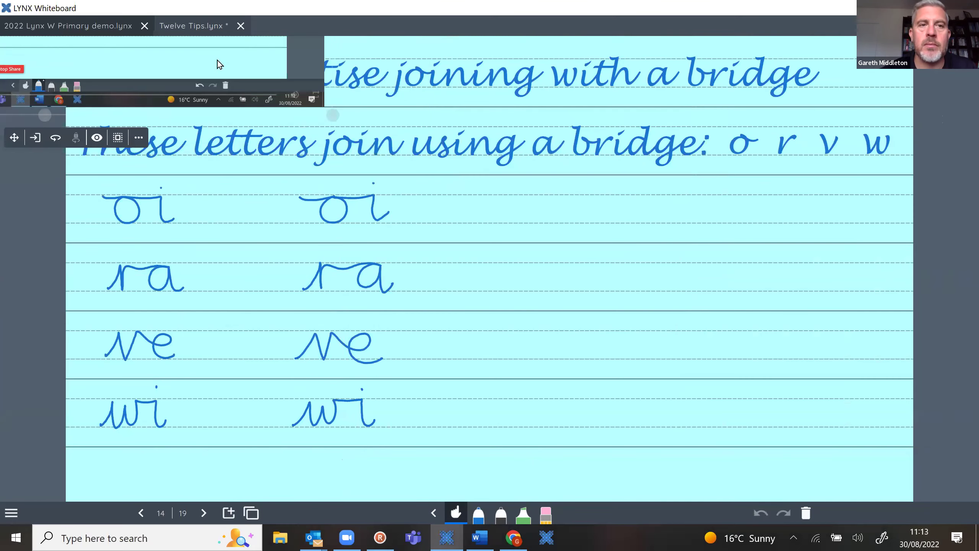
{"action": "left_click_drag", "start_coordinate": [771, 387], "coordinate": [538, 255]}
{"action": "left_click_drag", "start_coordinate": [414, 211], "coordinate": [696, 278]}
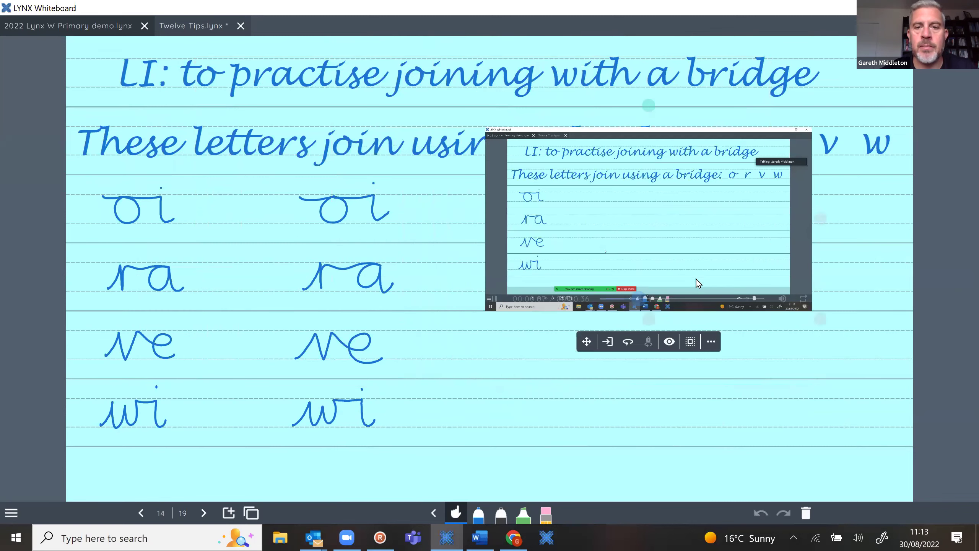
{"action": "left_click", "coordinate": [494, 298]}
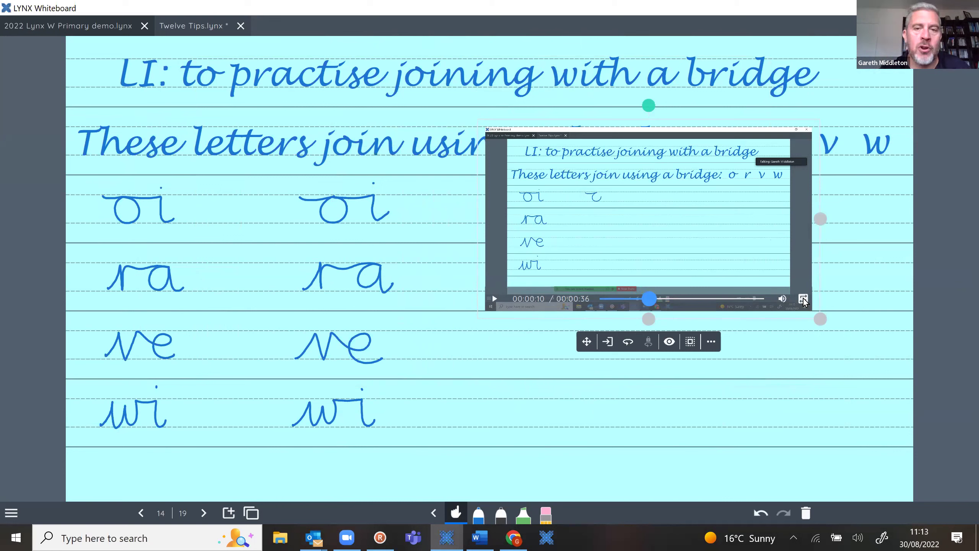
{"action": "left_click_drag", "start_coordinate": [740, 234], "coordinate": [781, 303]}
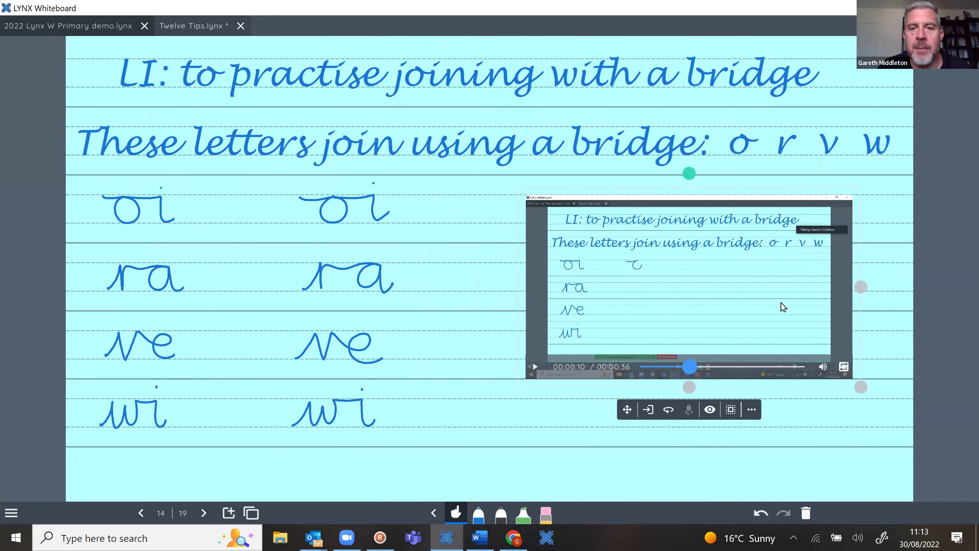
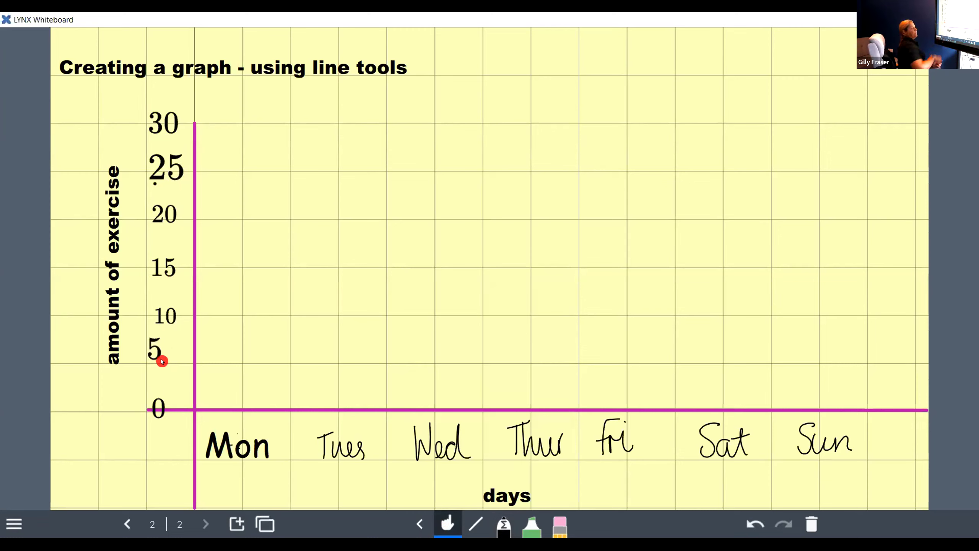
- Undo the last move of the 5 label and draw a horizontal Elbow line at 15 from Mon to Sun
{"action": "left_click", "coordinate": [755, 520]}
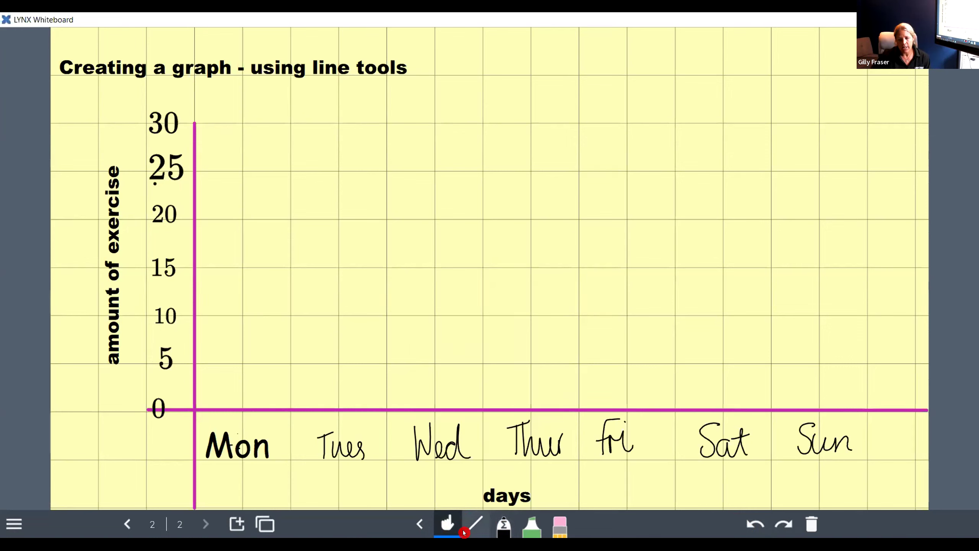
{"action": "left_click", "coordinate": [476, 519]}
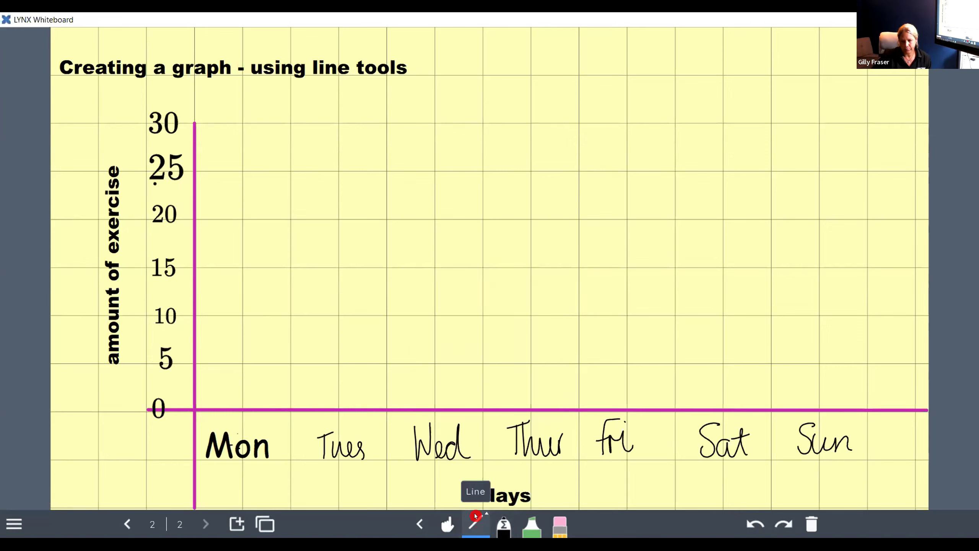
{"action": "left_click", "coordinate": [476, 517]}
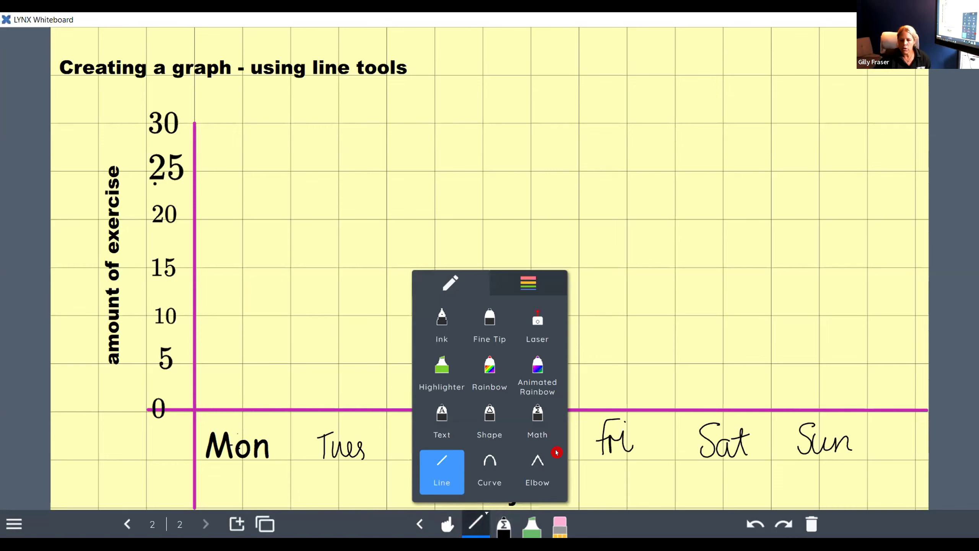
{"action": "left_click", "coordinate": [535, 461]}
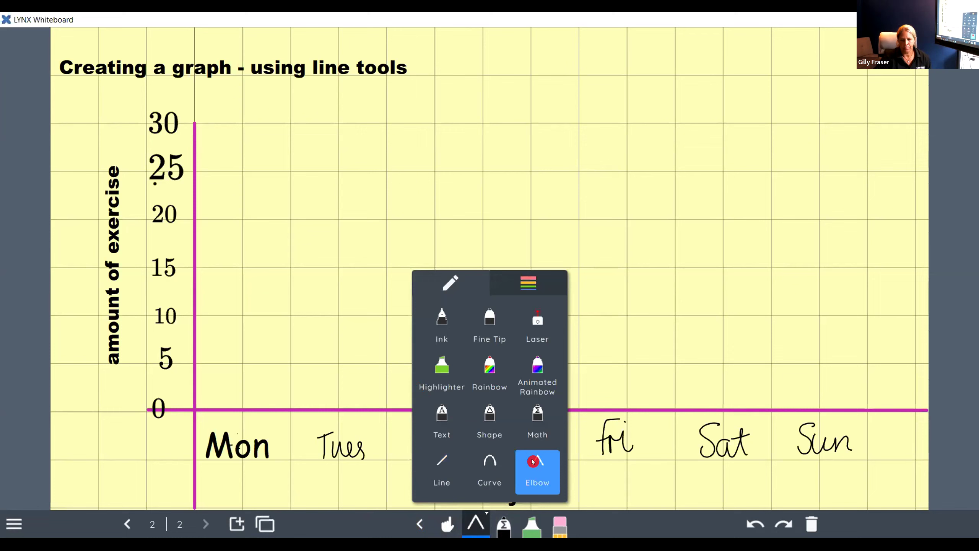
{"action": "left_click", "coordinate": [536, 291]}
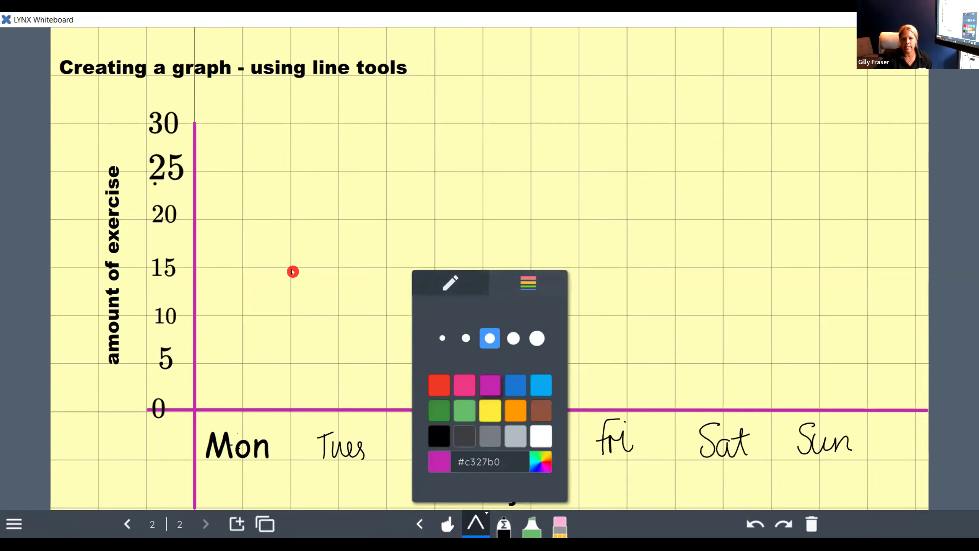
{"action": "left_click", "coordinate": [476, 523]}
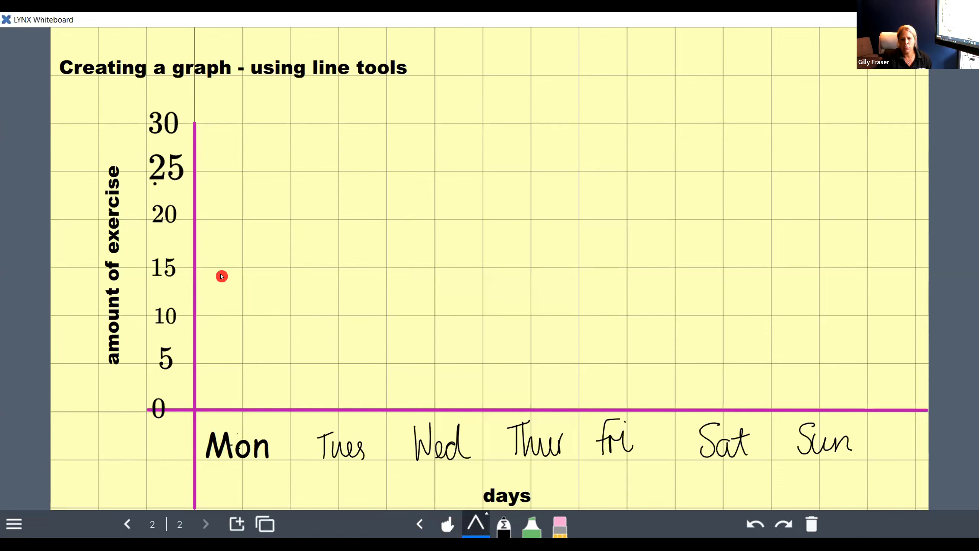
{"action": "left_click_drag", "start_coordinate": [227, 267], "coordinate": [814, 266]}
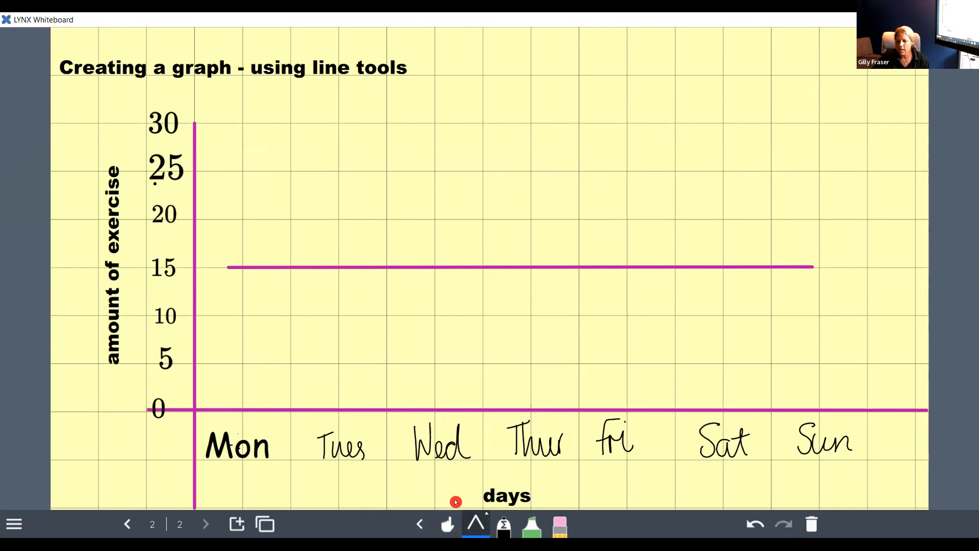
- Open the horizontal line's type options, try the straight and curve types, and set it back to Elbow
{"action": "left_click", "coordinate": [447, 523]}
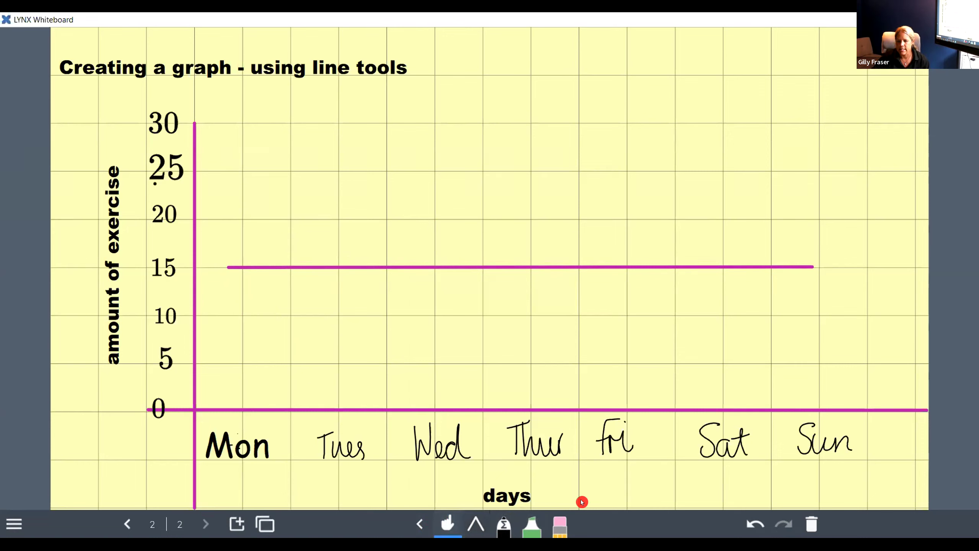
{"action": "left_click", "coordinate": [468, 266]}
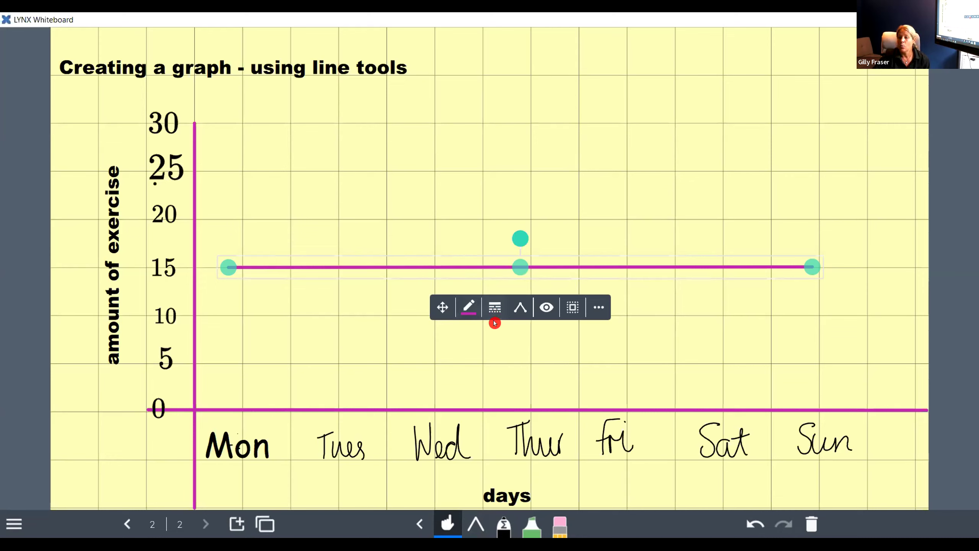
{"action": "left_click", "coordinate": [517, 308]}
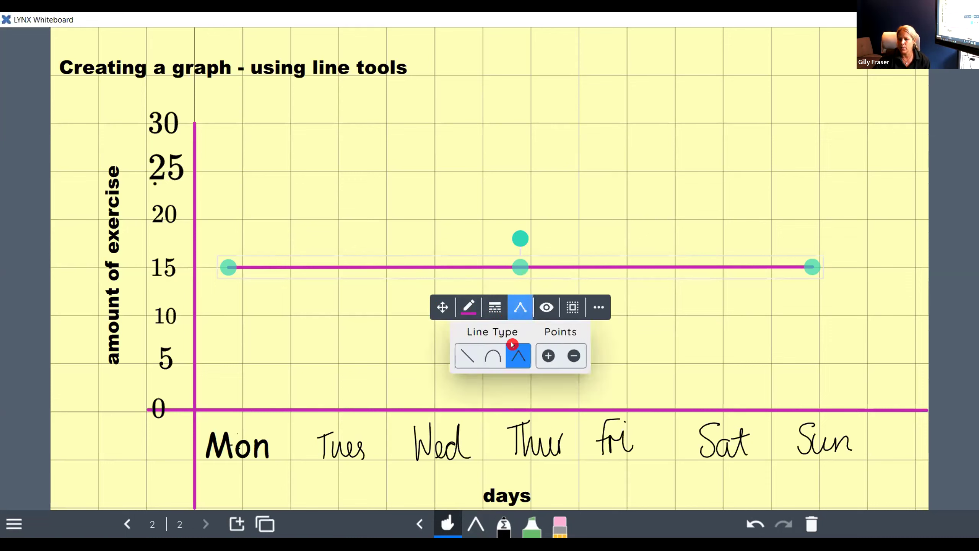
{"action": "left_click", "coordinate": [482, 359]}
{"action": "left_click", "coordinate": [461, 359]}
{"action": "left_click", "coordinate": [497, 354]}
{"action": "left_click", "coordinate": [517, 354]}
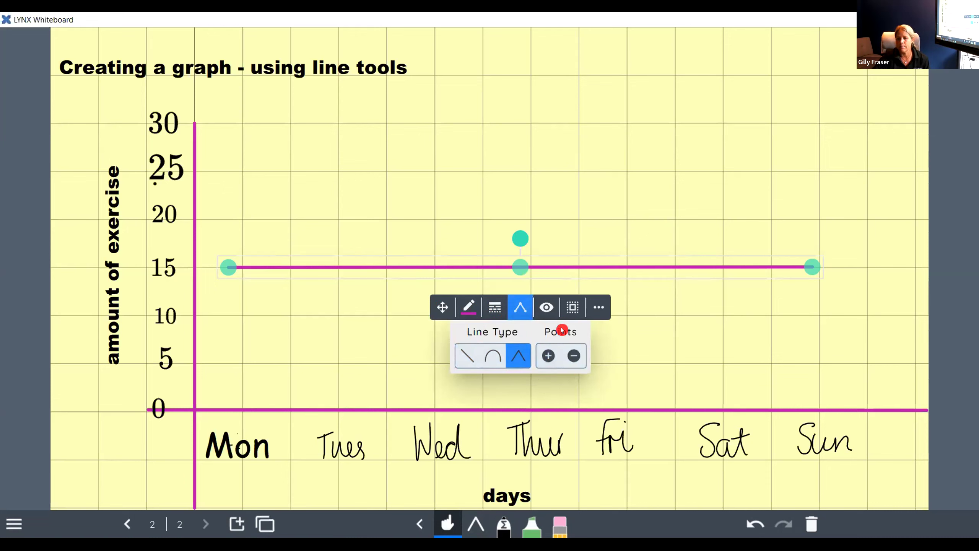
- Add four more points to the horizontal line at 15
{"action": "left_click", "coordinate": [548, 355]}
{"action": "left_click", "coordinate": [547, 355]}
{"action": "left_click", "coordinate": [547, 355]}
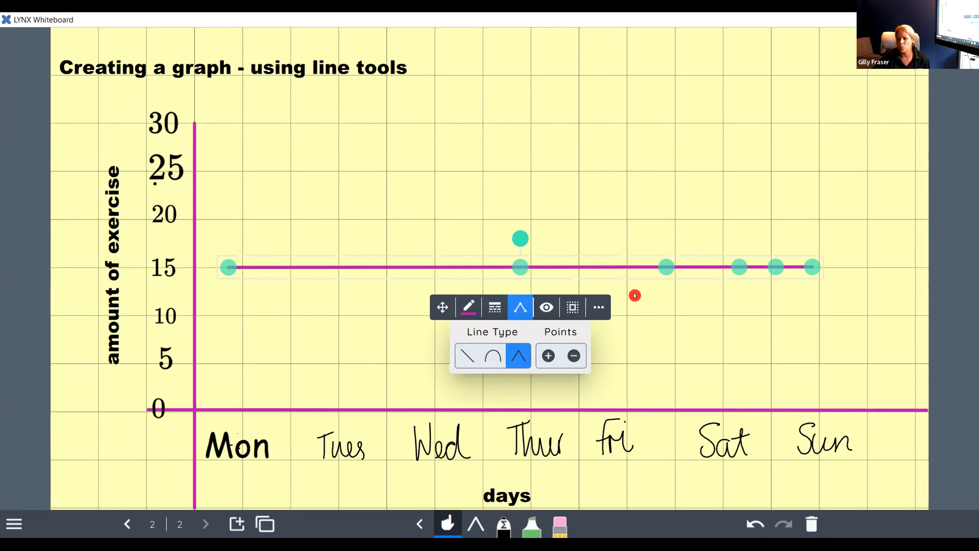
{"action": "left_click", "coordinate": [547, 356]}
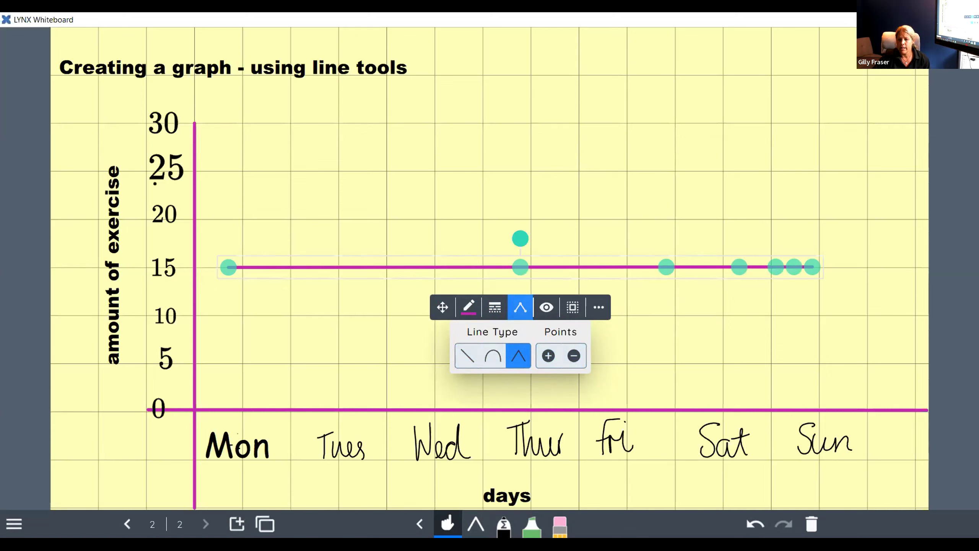
- Place the line's points at Mon 10, Tues 25, Wed 30, Thur 15, Fri 25, Sat 10 and Sun 0
{"action": "left_click_drag", "start_coordinate": [227, 266], "coordinate": [237, 316]}
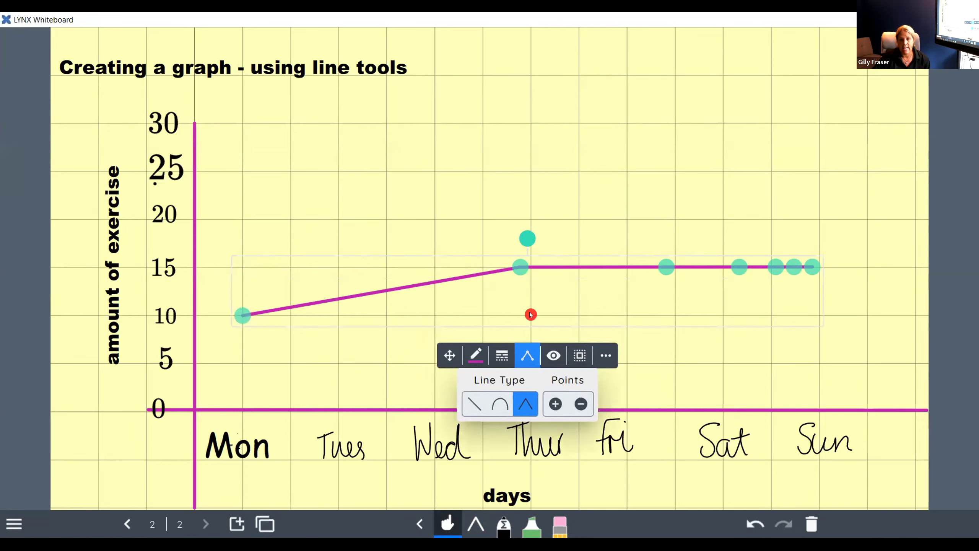
{"action": "left_click_drag", "start_coordinate": [515, 265], "coordinate": [327, 177]}
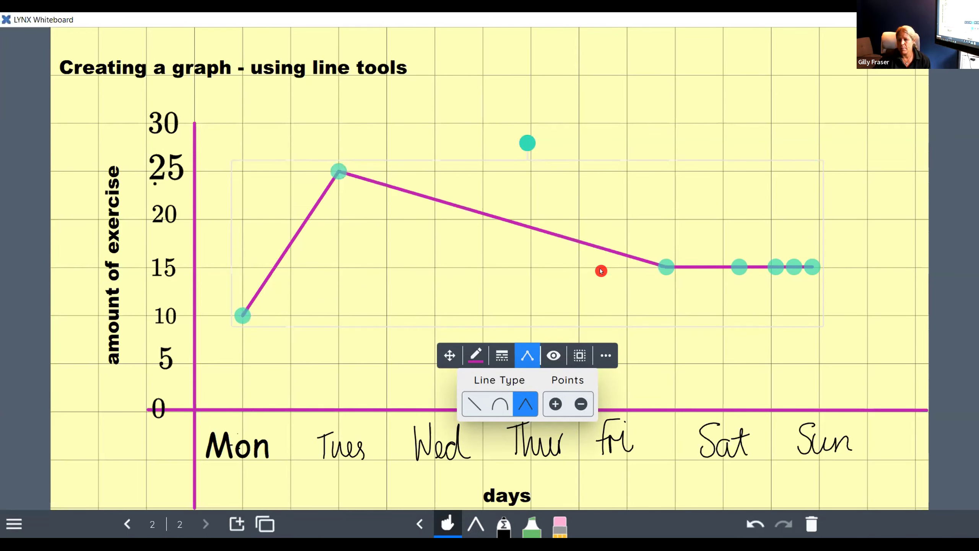
{"action": "left_click_drag", "start_coordinate": [666, 266], "coordinate": [447, 138]}
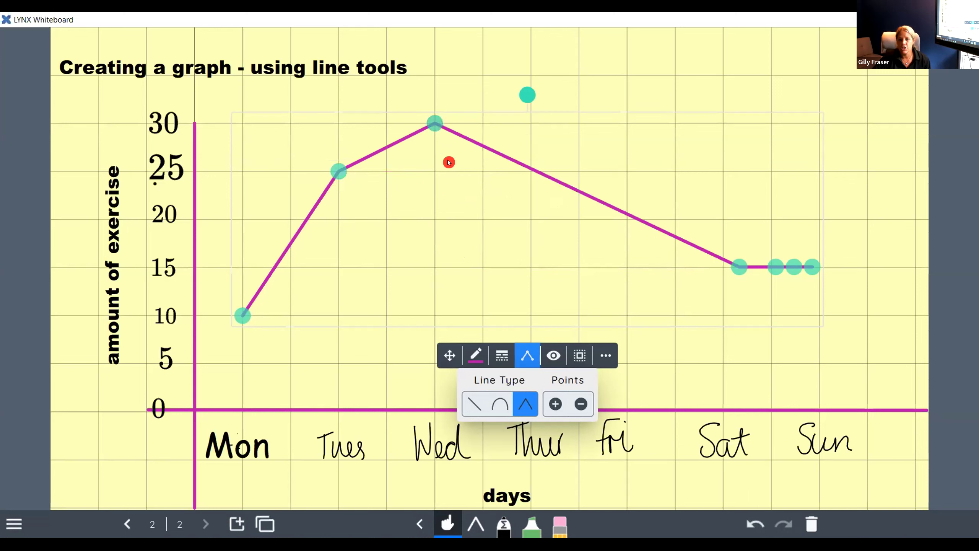
{"action": "left_click_drag", "start_coordinate": [737, 265], "coordinate": [544, 274]}
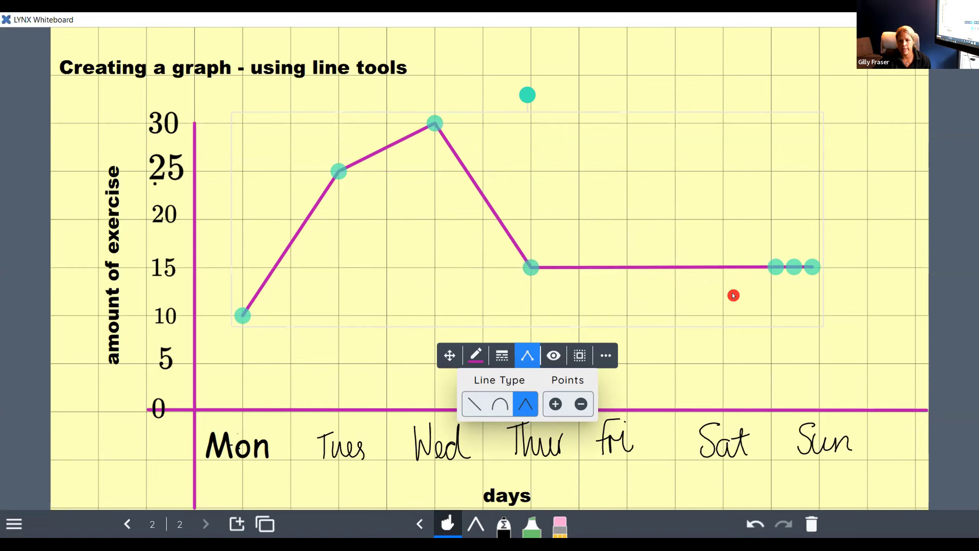
{"action": "left_click_drag", "start_coordinate": [768, 268], "coordinate": [634, 182]}
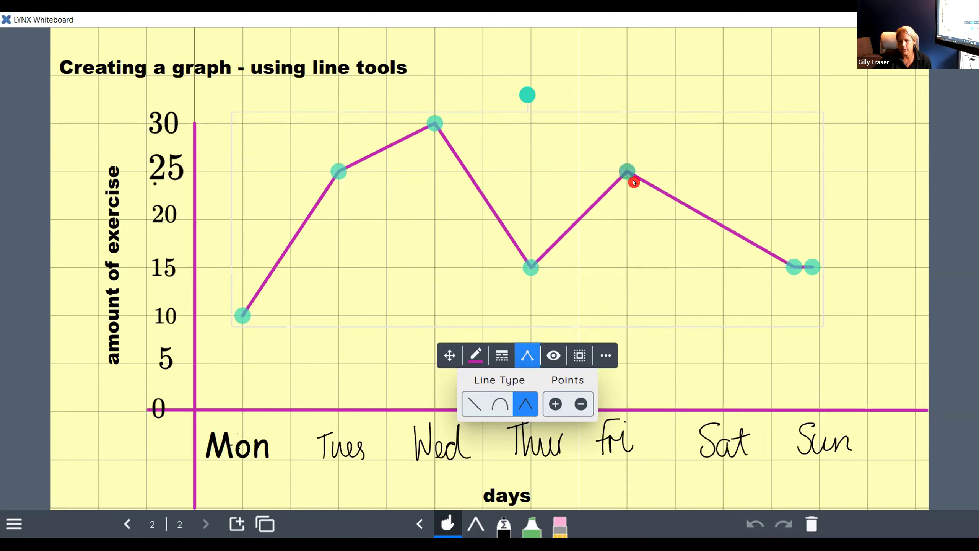
{"action": "left_click_drag", "start_coordinate": [789, 265], "coordinate": [714, 319]}
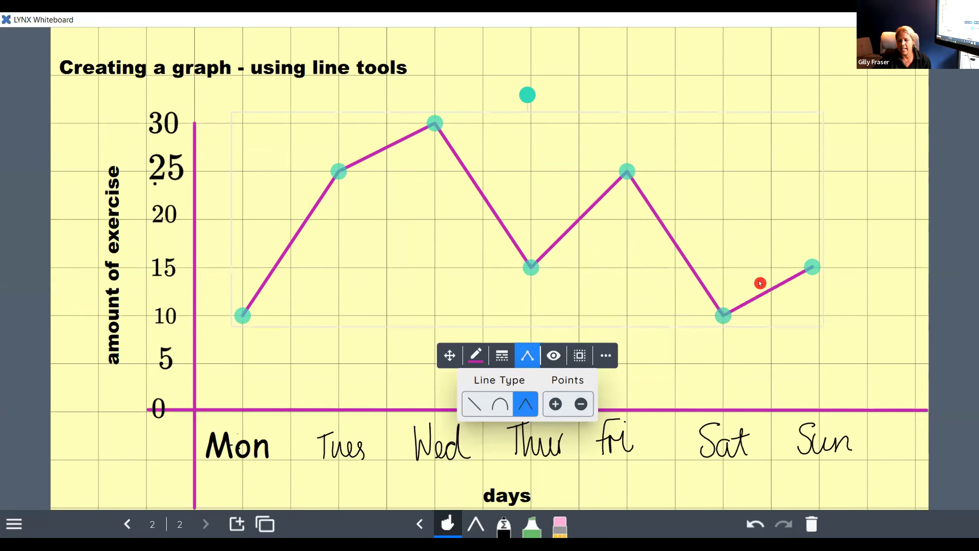
{"action": "left_click_drag", "start_coordinate": [809, 267], "coordinate": [815, 397]}
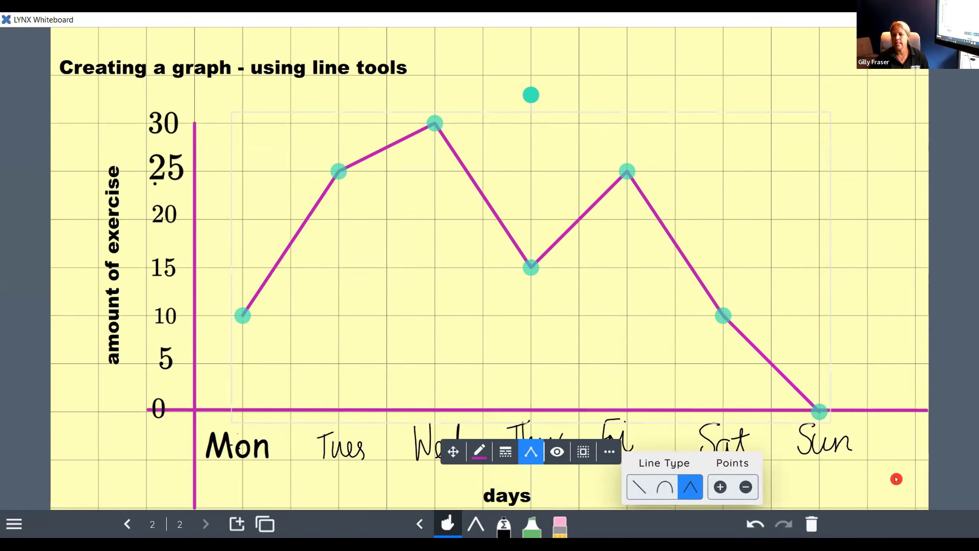
{"action": "left_click", "coordinate": [791, 59]}
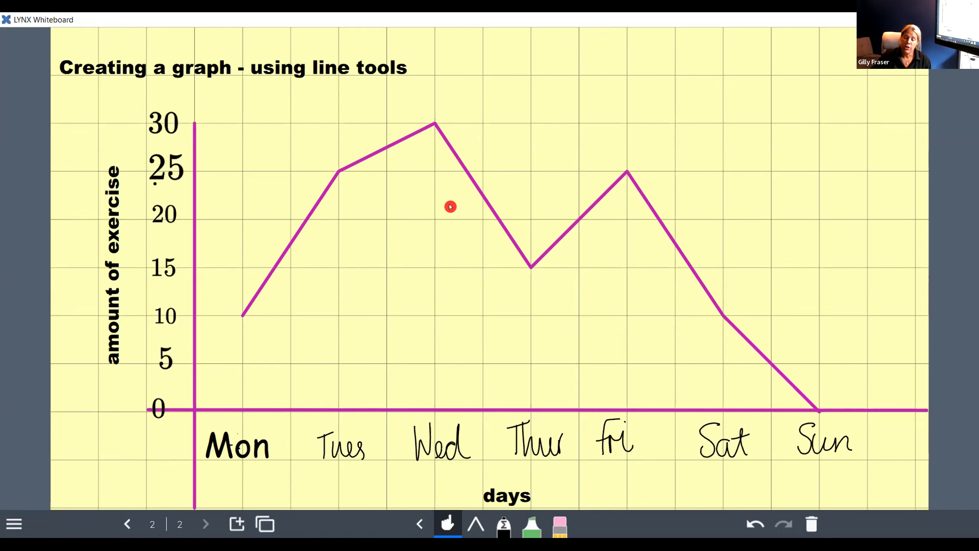
- Change the exercise graph line's type to a curve
{"action": "left_click", "coordinate": [487, 202]}
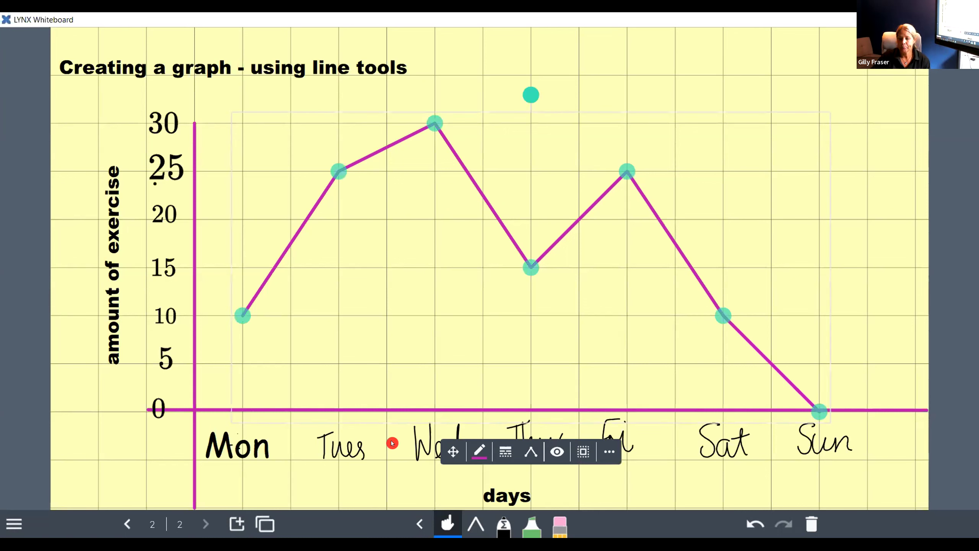
{"action": "left_click", "coordinate": [525, 453]}
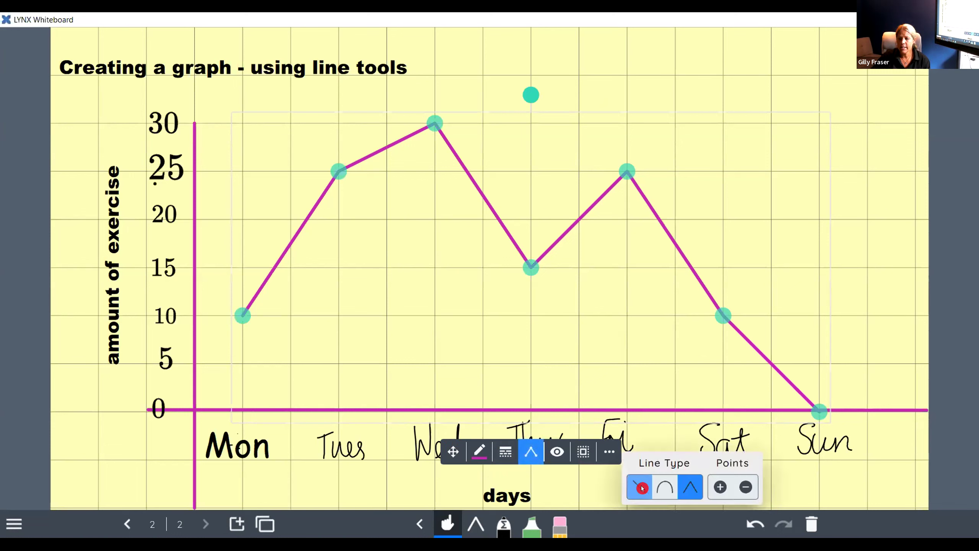
{"action": "left_click", "coordinate": [660, 490]}
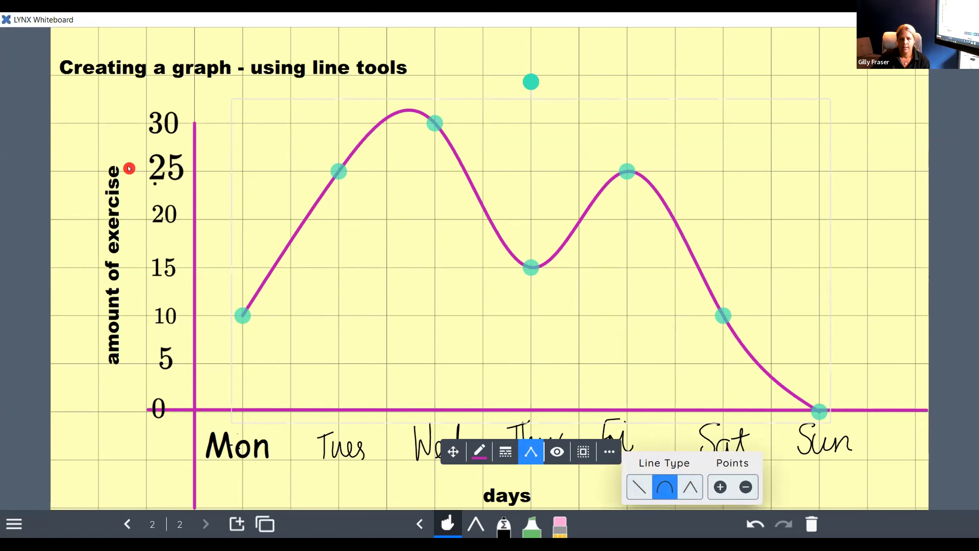
{"action": "left_click", "coordinate": [540, 353]}
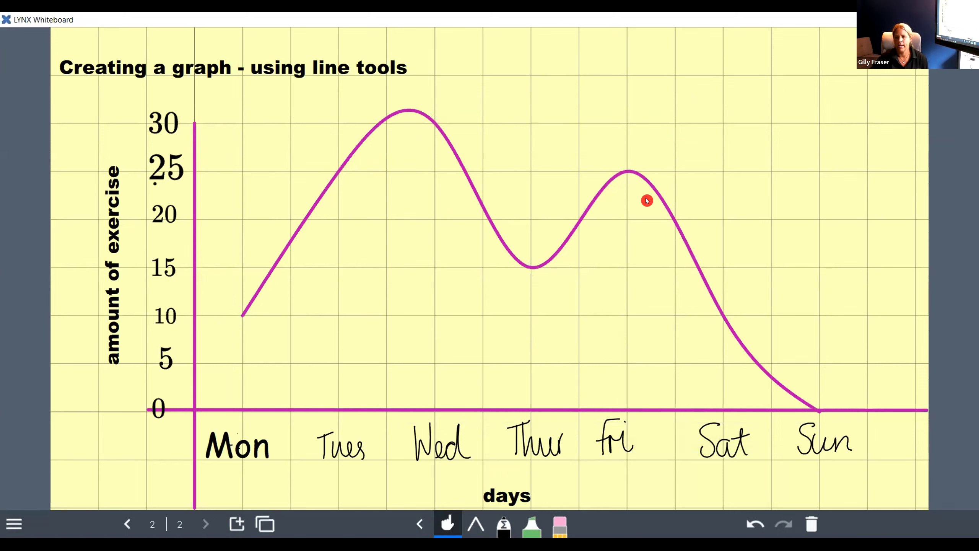
- Raise the graph's Thursday point to 20 and set the line type to Elbow
{"action": "left_click", "coordinate": [505, 256]}
{"action": "left_click_drag", "start_coordinate": [531, 272], "coordinate": [530, 218]}
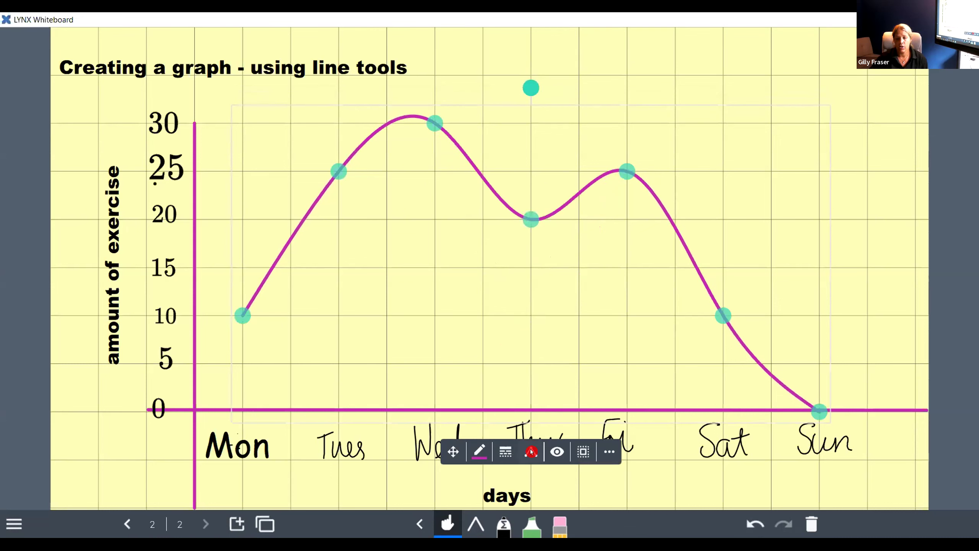
{"action": "left_click", "coordinate": [530, 451]}
{"action": "left_click", "coordinate": [690, 486]}
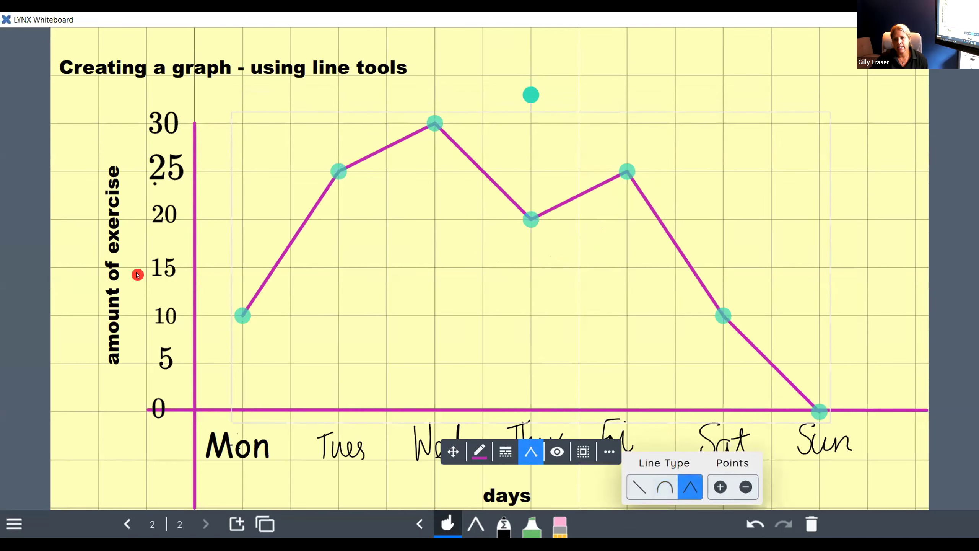
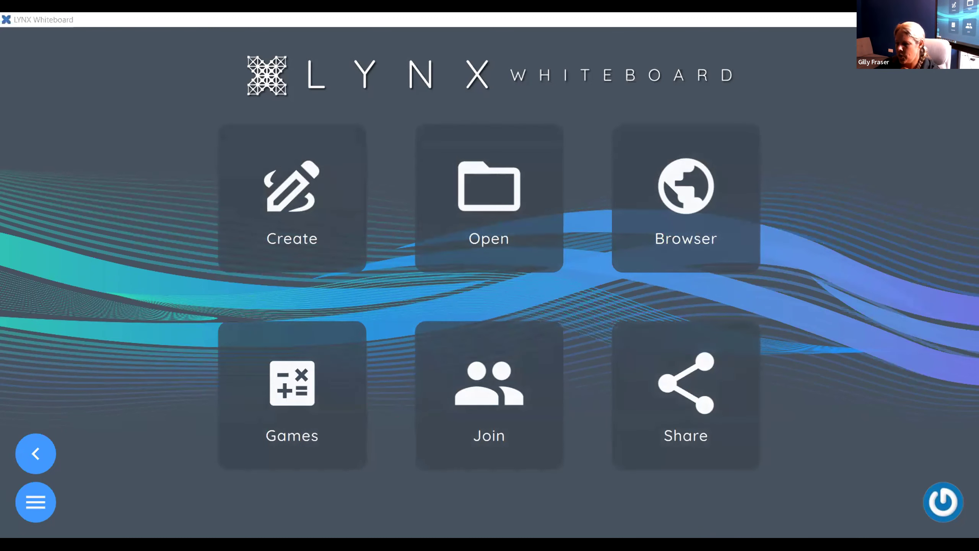
- View the signed-in account details and the file locations available for opening, and return to the home screen
{"action": "left_click", "coordinate": [939, 500]}
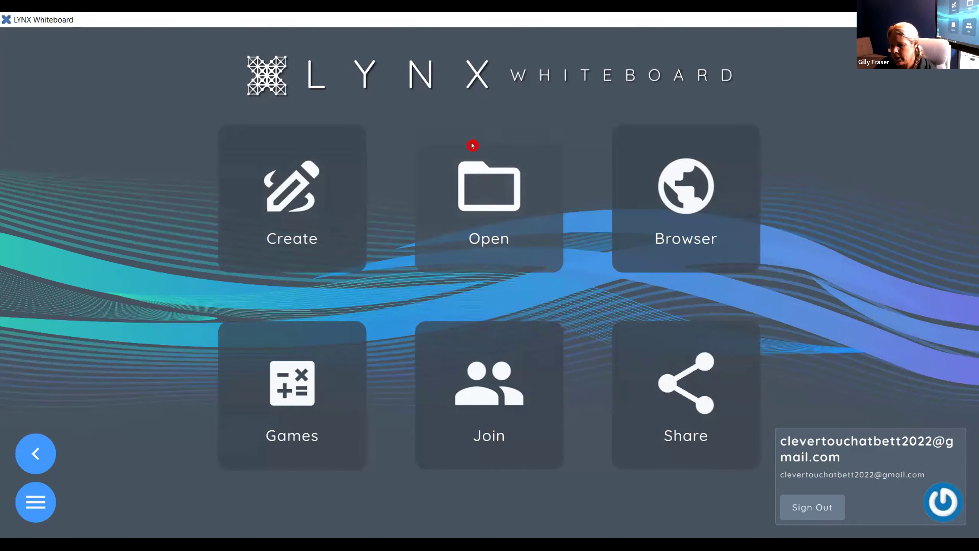
{"action": "left_click", "coordinate": [480, 201]}
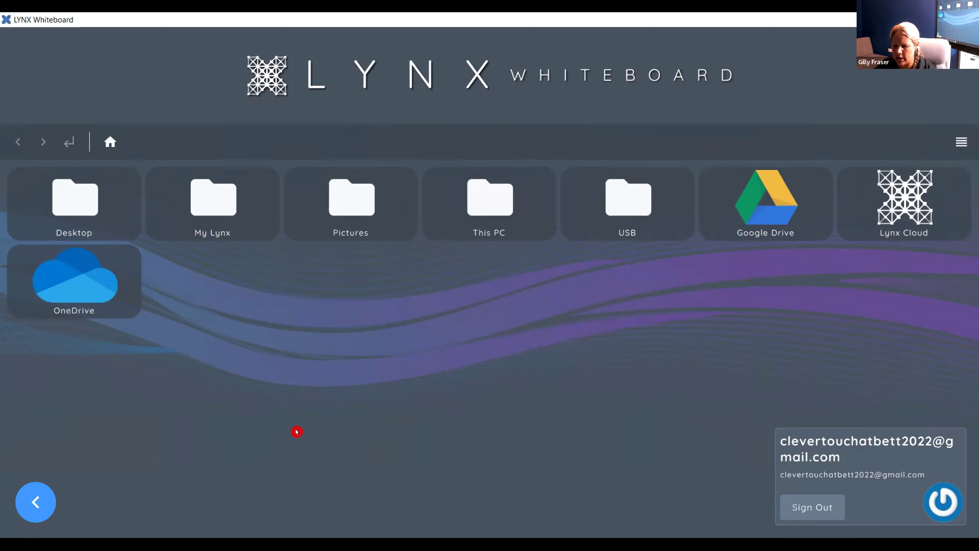
{"action": "left_click", "coordinate": [35, 502]}
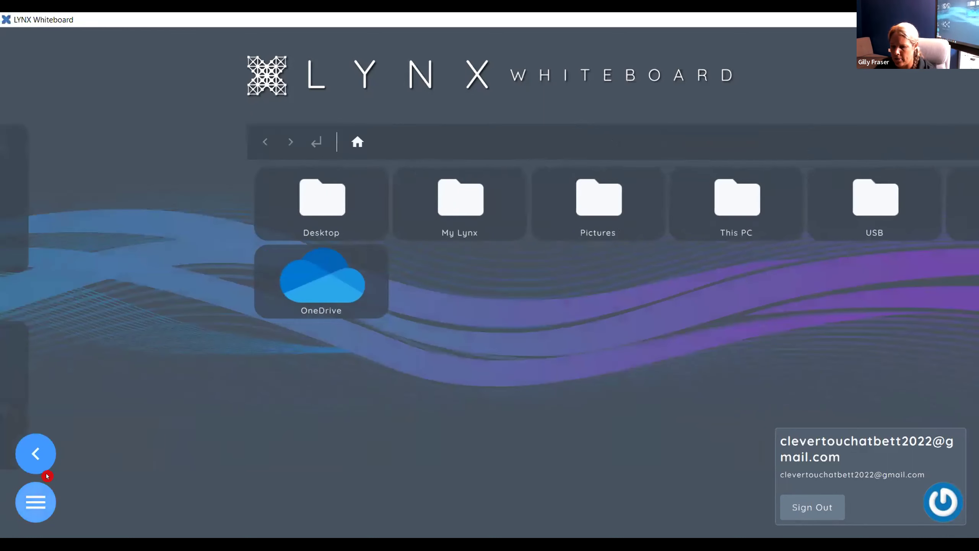
{"action": "left_click", "coordinate": [46, 471]}
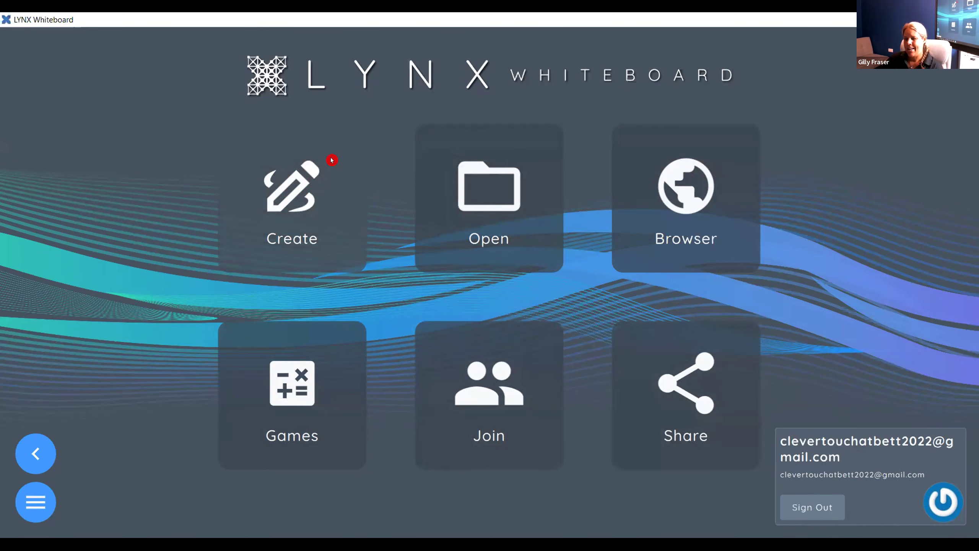
- Create a new whiteboard file with the Default page format and expand its tool bar
{"action": "left_click", "coordinate": [285, 191]}
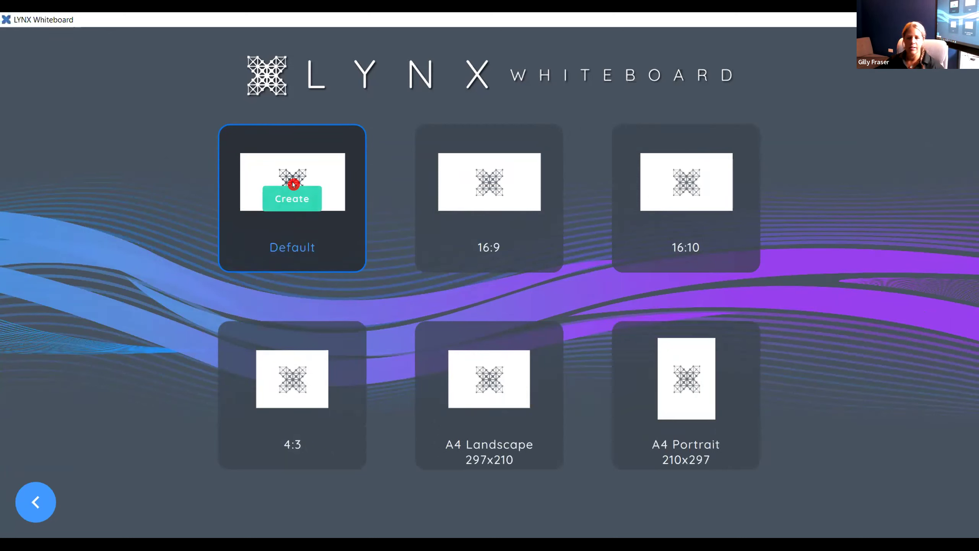
{"action": "left_click", "coordinate": [278, 200]}
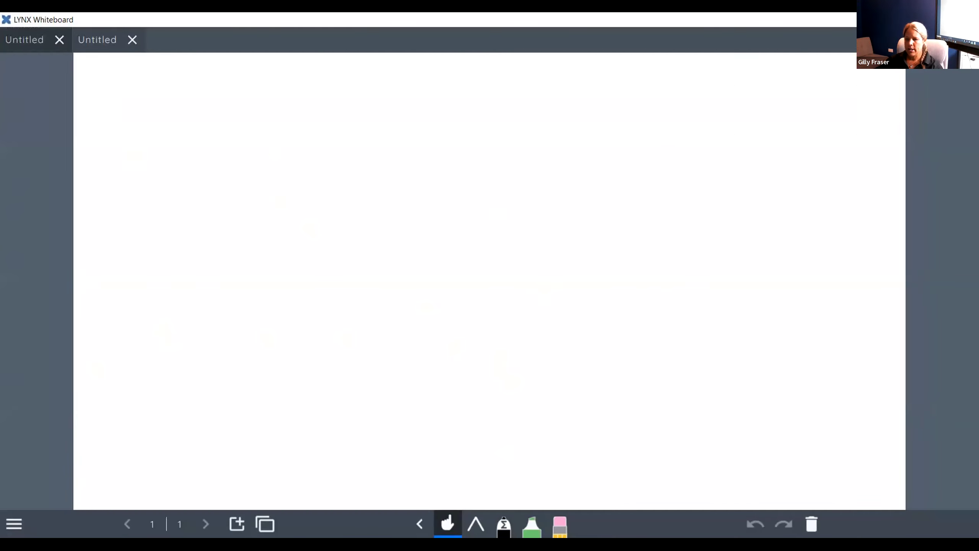
{"action": "left_click", "coordinate": [419, 524]}
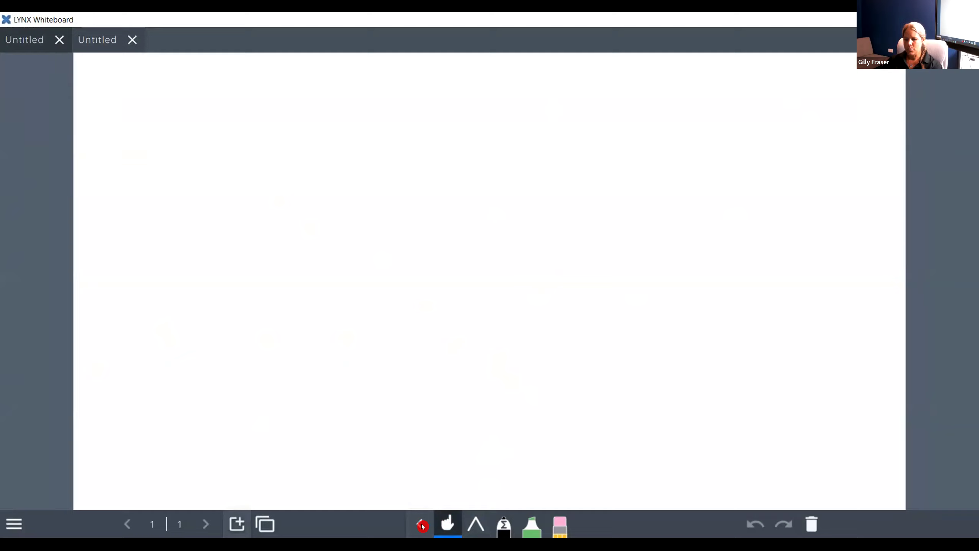
- Draw a zigzag line, a rounded loop and a long arrow in magenta with the Ink pen
{"action": "left_click", "coordinate": [458, 532]}
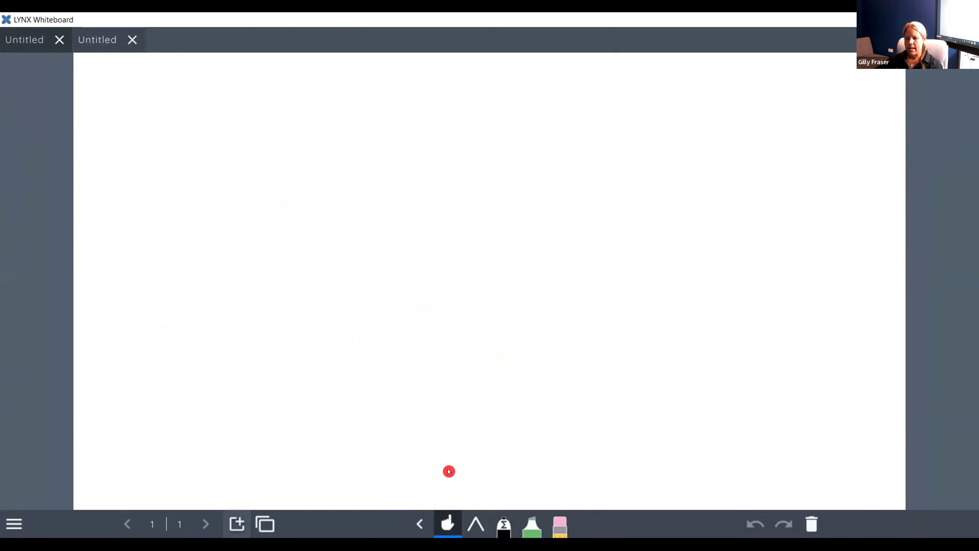
{"action": "left_click", "coordinate": [480, 527]}
{"action": "left_click", "coordinate": [478, 525]}
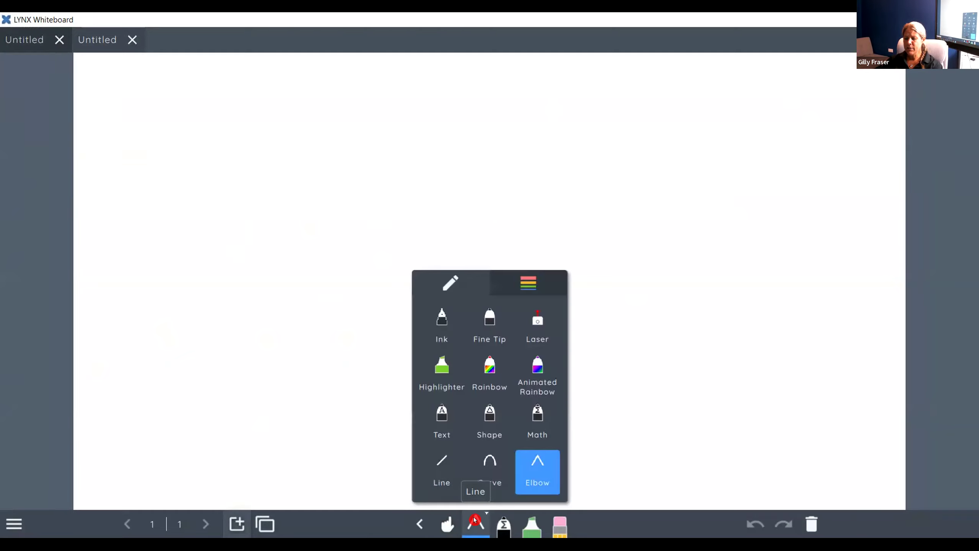
{"action": "left_click", "coordinate": [448, 316]}
{"action": "mouse_move", "coordinate": [170, 169]}
{"action": "left_mouse_down"}
{"action": "mouse_move", "coordinate": [169, 243]}
{"action": "mouse_move", "coordinate": [271, 151]}
{"action": "mouse_move", "coordinate": [392, 186]}
{"action": "mouse_move", "coordinate": [482, 152]}
{"action": "mouse_move", "coordinate": [548, 145]}
{"action": "mouse_move", "coordinate": [565, 165]}
{"action": "left_mouse_up"}
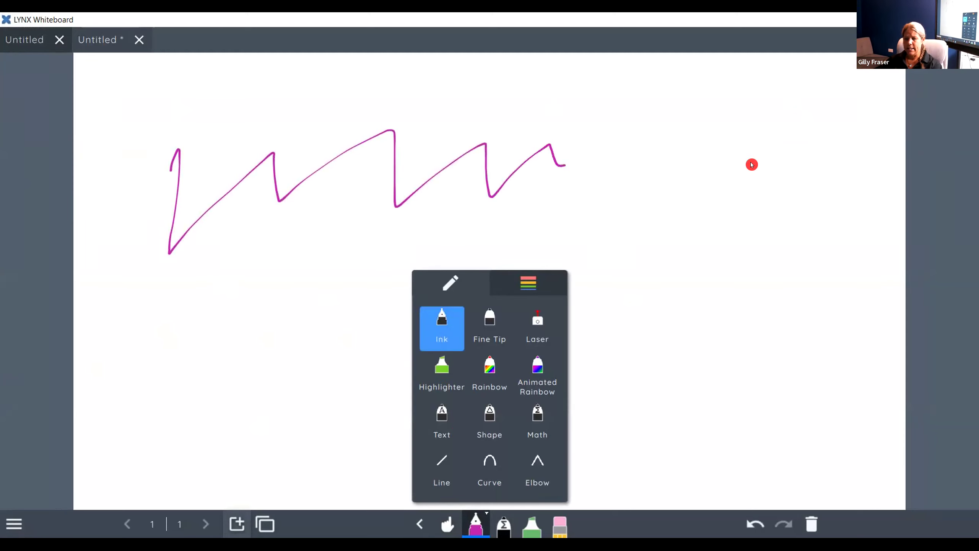
{"action": "mouse_move", "coordinate": [328, 238]}
{"action": "left_mouse_down"}
{"action": "mouse_move", "coordinate": [258, 241]}
{"action": "mouse_move", "coordinate": [234, 403]}
{"action": "mouse_move", "coordinate": [353, 315]}
{"action": "mouse_move", "coordinate": [335, 240]}
{"action": "mouse_move", "coordinate": [310, 235]}
{"action": "left_mouse_up"}
{"action": "left_click_drag", "start_coordinate": [370, 263], "coordinate": [665, 220]}
{"action": "mouse_move", "coordinate": [657, 207]}
{"action": "left_mouse_down"}
{"action": "mouse_move", "coordinate": [701, 208]}
{"action": "mouse_move", "coordinate": [637, 212]}
{"action": "mouse_move", "coordinate": [637, 190]}
{"action": "left_mouse_up"}
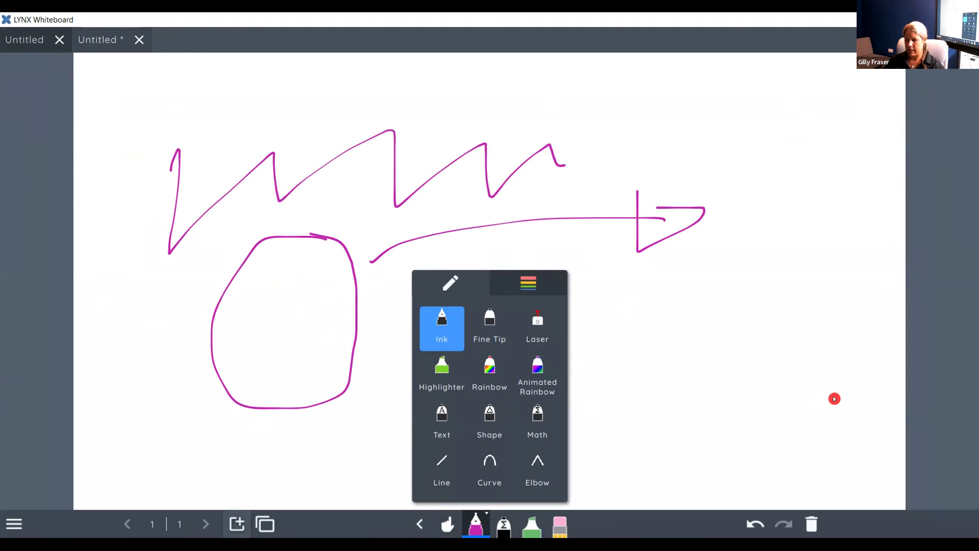
- Draw a magenta scribble with the Fine Tip pen, then add a short stroke at the second-thickest line width
{"action": "left_click", "coordinate": [492, 326]}
{"action": "mouse_move", "coordinate": [671, 340]}
{"action": "left_mouse_down"}
{"action": "mouse_move", "coordinate": [675, 395]}
{"action": "mouse_move", "coordinate": [704, 337]}
{"action": "mouse_move", "coordinate": [718, 404]}
{"action": "mouse_move", "coordinate": [761, 420]}
{"action": "mouse_move", "coordinate": [802, 463]}
{"action": "mouse_move", "coordinate": [839, 427]}
{"action": "left_mouse_up"}
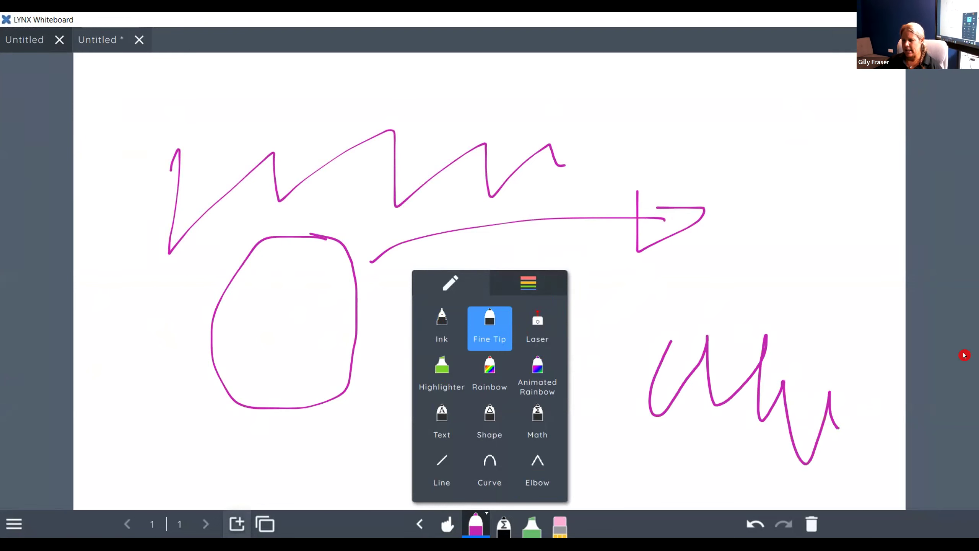
{"action": "left_click", "coordinate": [547, 283]}
{"action": "left_click", "coordinate": [513, 338]}
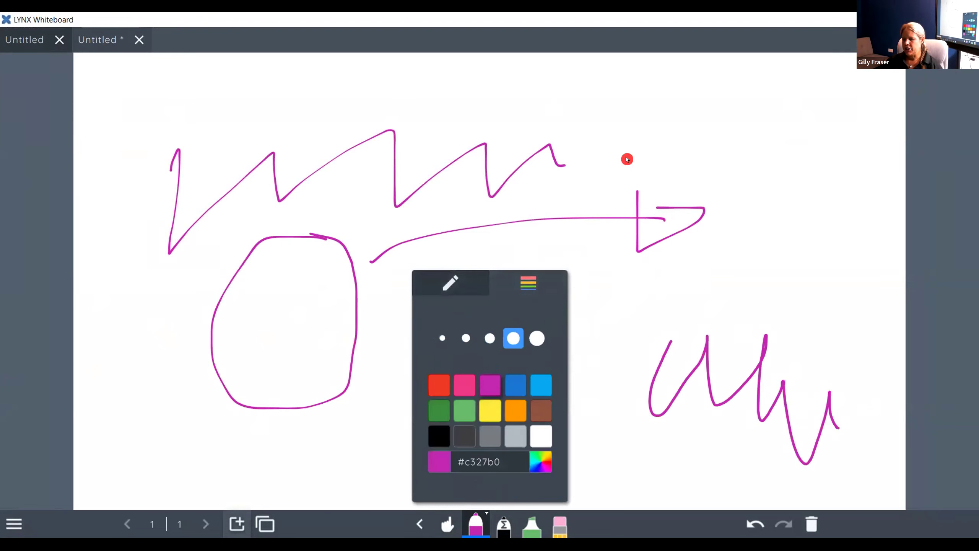
{"action": "left_click_drag", "start_coordinate": [630, 161], "coordinate": [499, 154]}
- Change the pen colour to light green #66bb6a, draw a long diagonal line and an arc, and close the pen options
{"action": "left_click", "coordinate": [463, 406]}
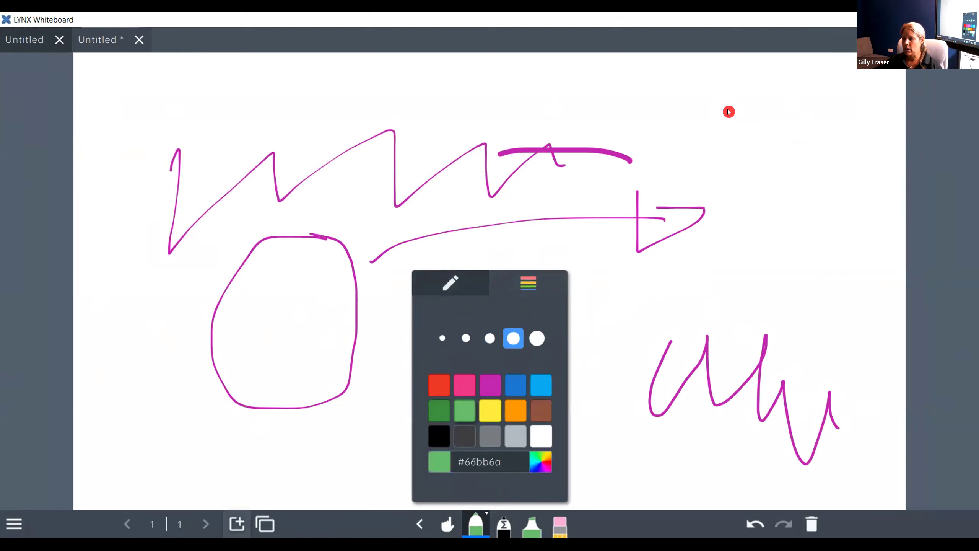
{"action": "left_click_drag", "start_coordinate": [729, 124], "coordinate": [803, 376]}
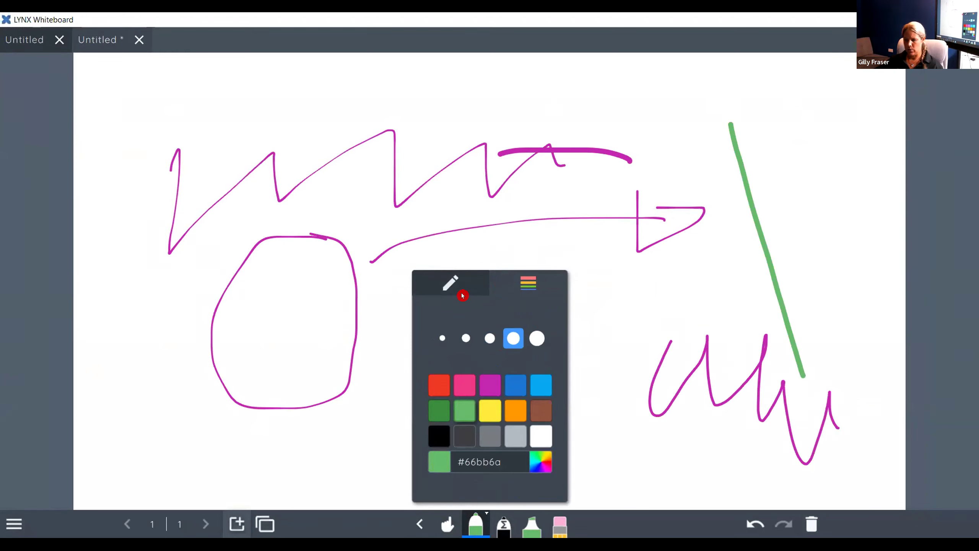
{"action": "mouse_move", "coordinate": [142, 353]}
{"action": "left_mouse_down"}
{"action": "mouse_move", "coordinate": [301, 225]}
{"action": "mouse_move", "coordinate": [388, 205]}
{"action": "left_mouse_up"}
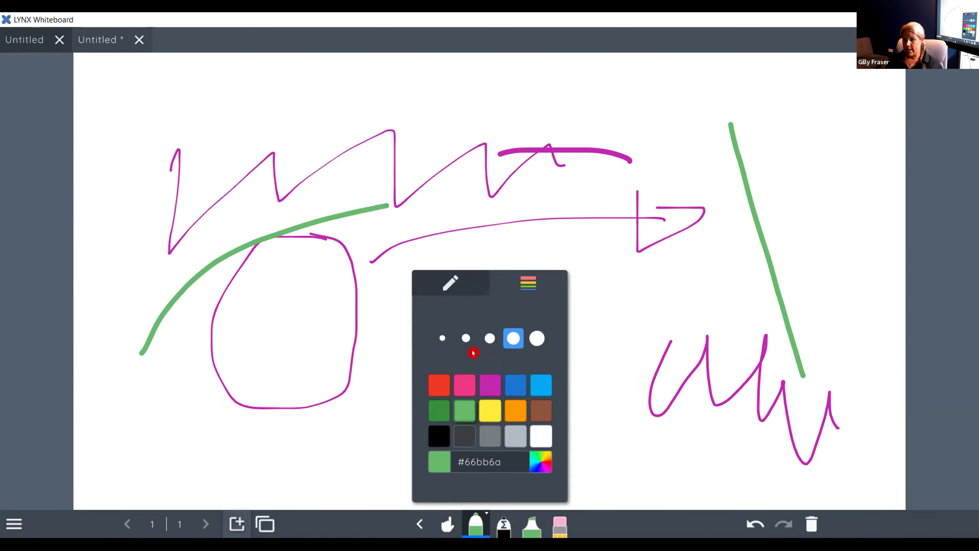
{"action": "left_click", "coordinate": [618, 343]}
{"action": "left_click", "coordinate": [477, 517]}
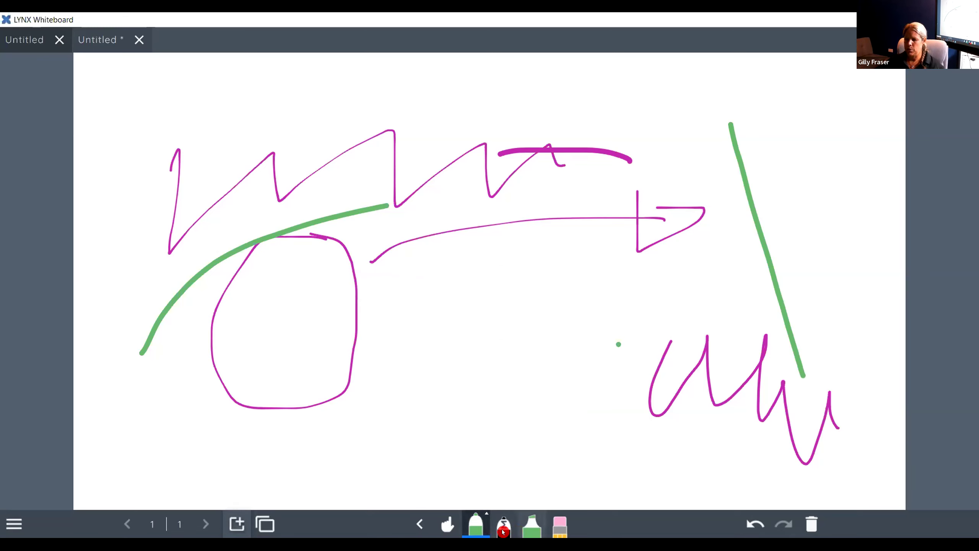
- Change the second pen from Math to the Text pen type
{"action": "left_click", "coordinate": [504, 532]}
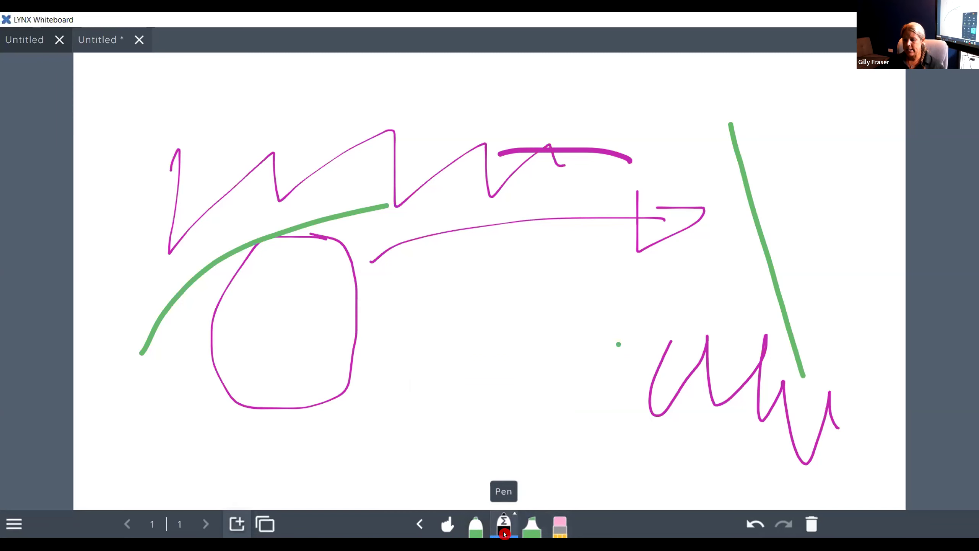
{"action": "left_click", "coordinate": [504, 534]}
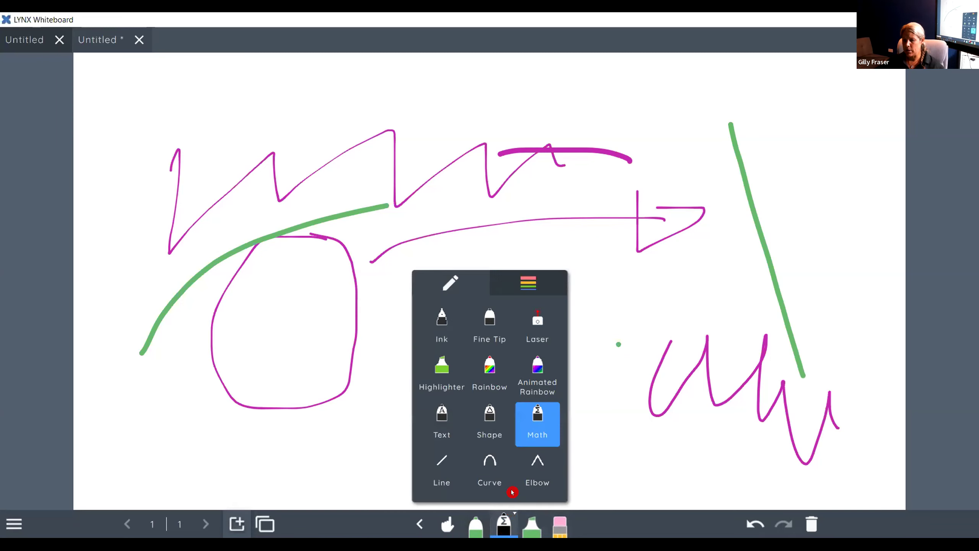
{"action": "left_click", "coordinate": [440, 418]}
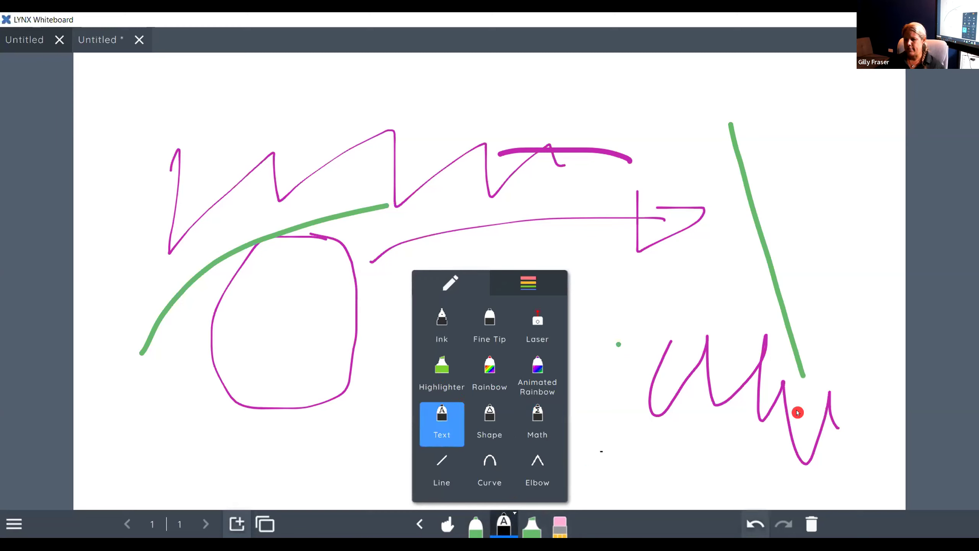
- Erase the ink on the right half of the page, including the arrowhead, scribble and green diagonal line
{"action": "left_click", "coordinate": [563, 529]}
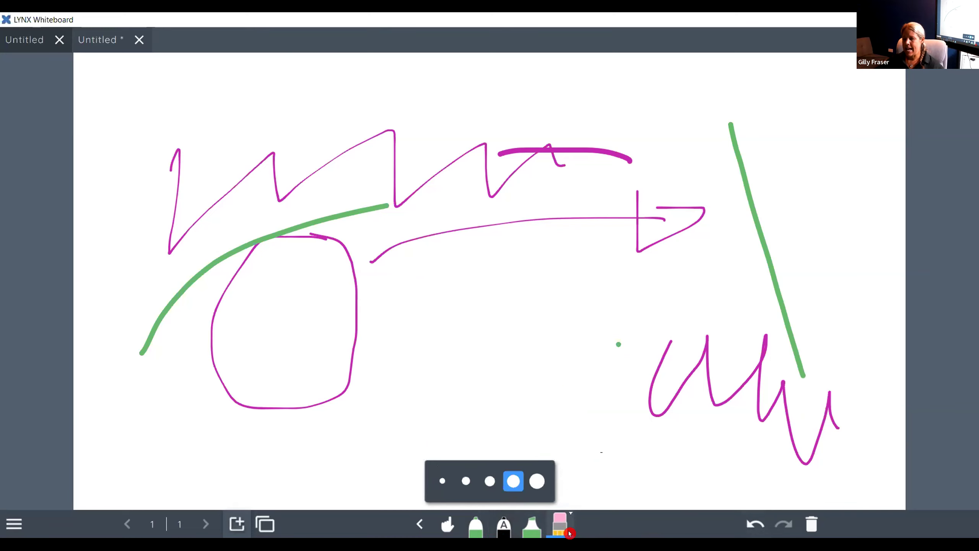
{"action": "mouse_move", "coordinate": [634, 400]}
{"action": "left_mouse_down"}
{"action": "mouse_move", "coordinate": [678, 313]}
{"action": "mouse_move", "coordinate": [699, 395]}
{"action": "mouse_move", "coordinate": [772, 435]}
{"action": "mouse_move", "coordinate": [790, 382]}
{"action": "mouse_move", "coordinate": [757, 233]}
{"action": "mouse_move", "coordinate": [688, 101]}
{"action": "mouse_move", "coordinate": [611, 215]}
{"action": "mouse_move", "coordinate": [614, 298]}
{"action": "mouse_move", "coordinate": [495, 193]}
{"action": "mouse_move", "coordinate": [513, 129]}
{"action": "mouse_move", "coordinate": [655, 175]}
{"action": "left_mouse_up"}
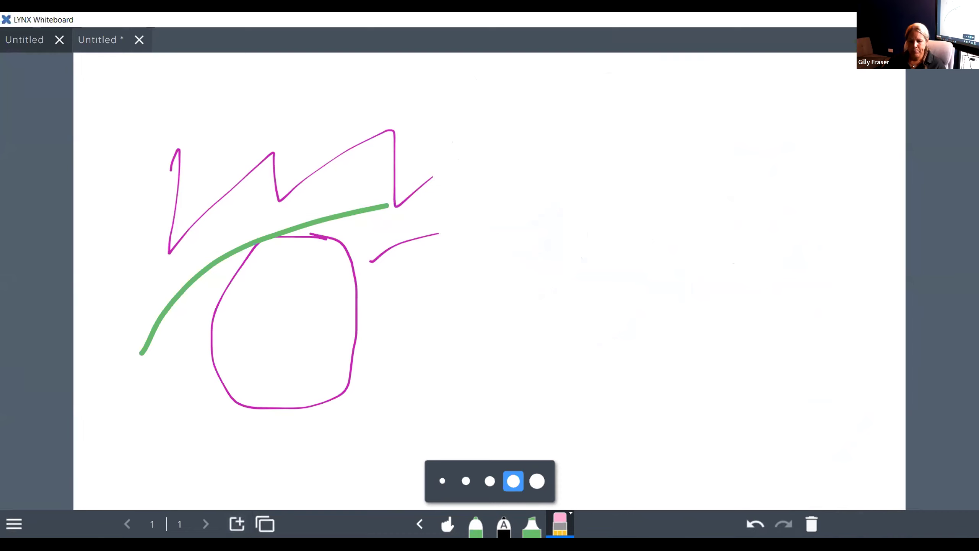
{"action": "left_click", "coordinate": [38, 517]}
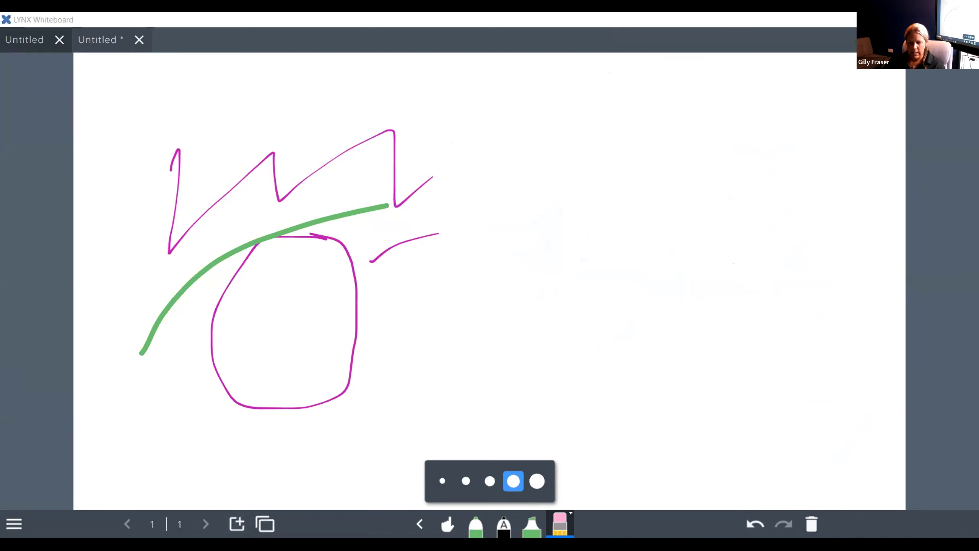
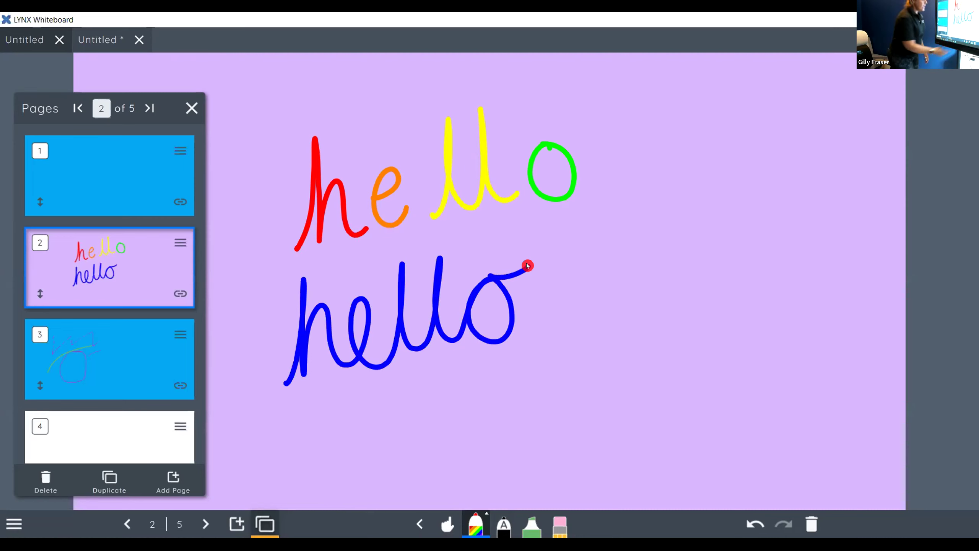
- Write "hello" with the Animated Rainbow pen beside the blue word on page 2
{"action": "left_click", "coordinate": [472, 532]}
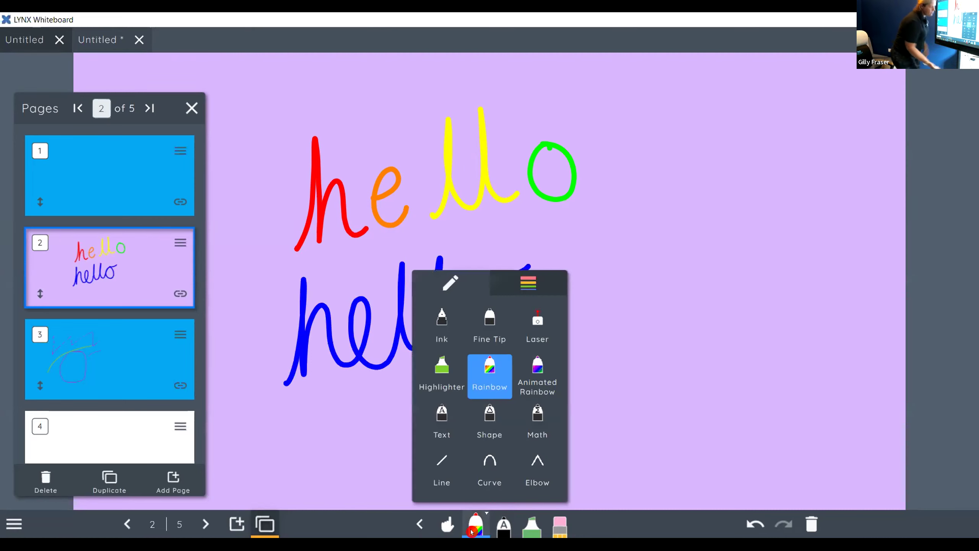
{"action": "left_click", "coordinate": [532, 372]}
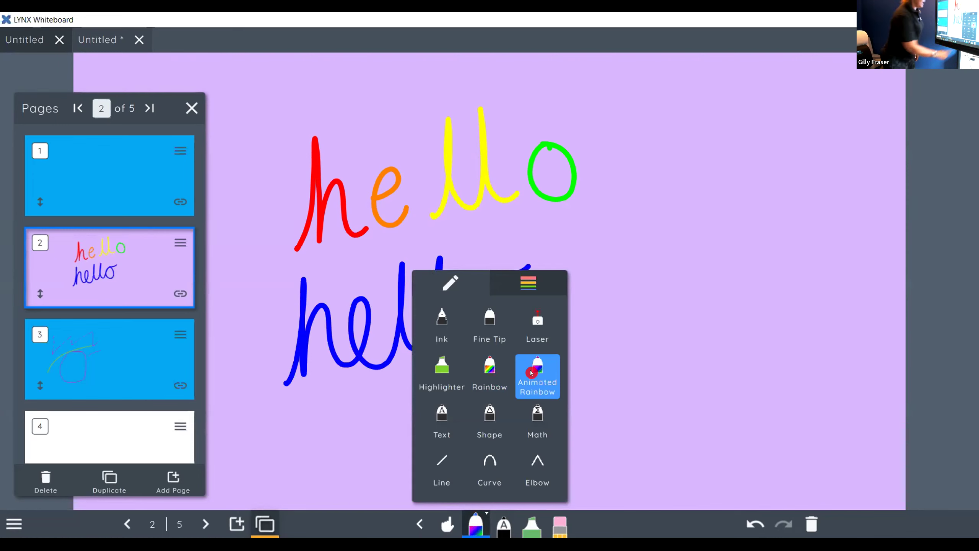
{"action": "left_click", "coordinate": [473, 528]}
{"action": "mouse_move", "coordinate": [522, 428]}
{"action": "left_mouse_down"}
{"action": "mouse_move", "coordinate": [540, 413]}
{"action": "mouse_move", "coordinate": [565, 311]}
{"action": "mouse_move", "coordinate": [553, 407]}
{"action": "mouse_move", "coordinate": [594, 322]}
{"action": "mouse_move", "coordinate": [602, 399]}
{"action": "mouse_move", "coordinate": [642, 325]}
{"action": "mouse_move", "coordinate": [627, 395]}
{"action": "mouse_move", "coordinate": [668, 354]}
{"action": "mouse_move", "coordinate": [680, 276]}
{"action": "mouse_move", "coordinate": [683, 397]}
{"action": "mouse_move", "coordinate": [723, 299]}
{"action": "mouse_move", "coordinate": [718, 285]}
{"action": "mouse_move", "coordinate": [716, 397]}
{"action": "mouse_move", "coordinate": [763, 336]}
{"action": "mouse_move", "coordinate": [773, 409]}
{"action": "mouse_move", "coordinate": [777, 341]}
{"action": "mouse_move", "coordinate": [799, 320]}
{"action": "left_mouse_up"}
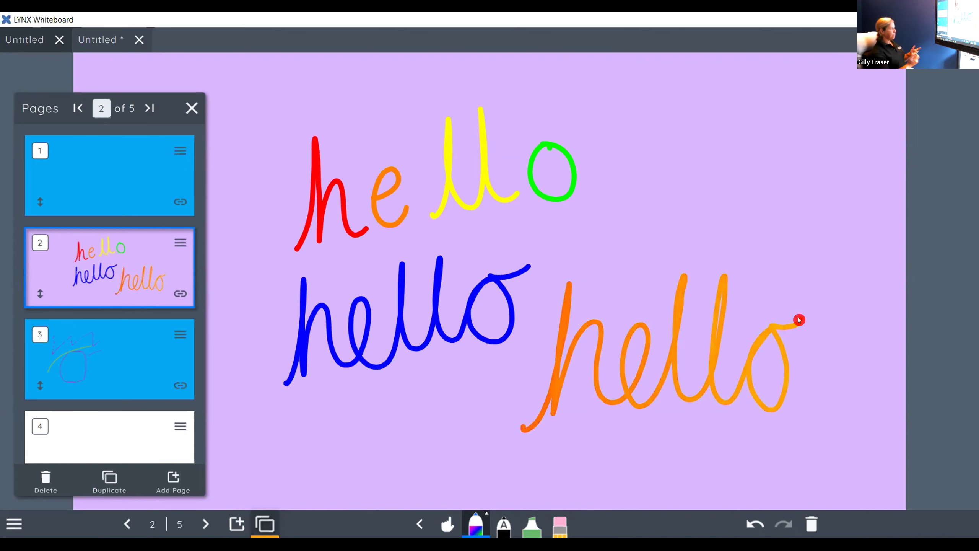
- Handwrite "Welcome" with the Text pen below the blue "hello"
{"action": "left_click", "coordinate": [499, 530]}
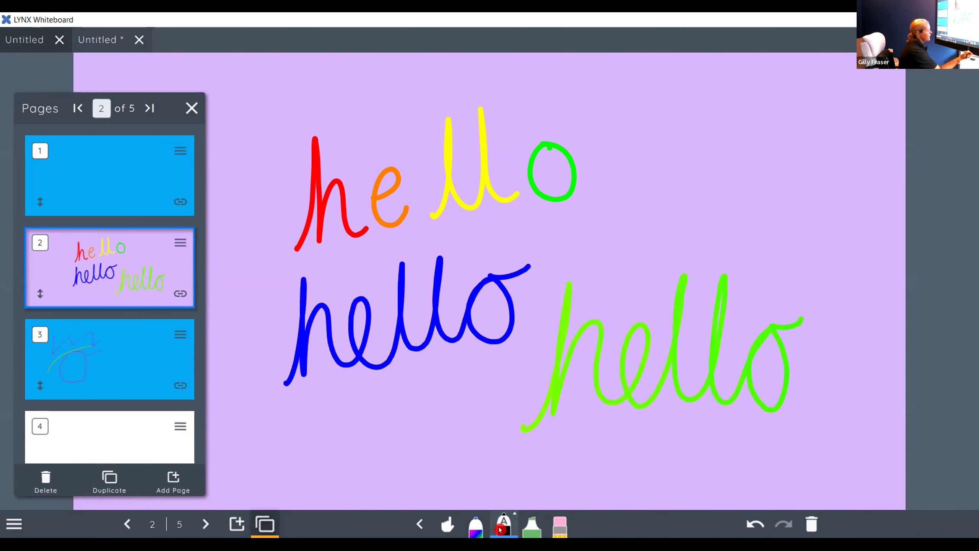
{"action": "left_click", "coordinate": [498, 520]}
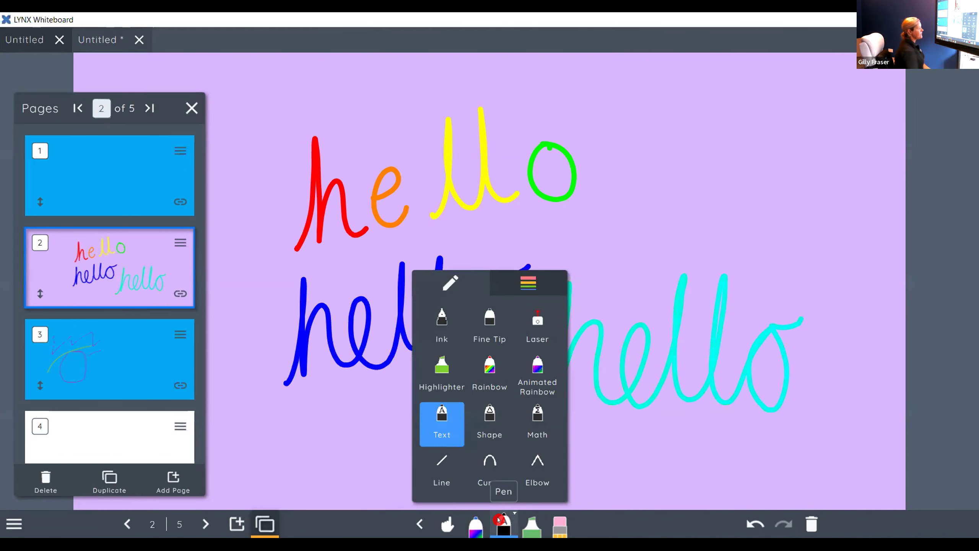
{"action": "left_click", "coordinate": [498, 520]}
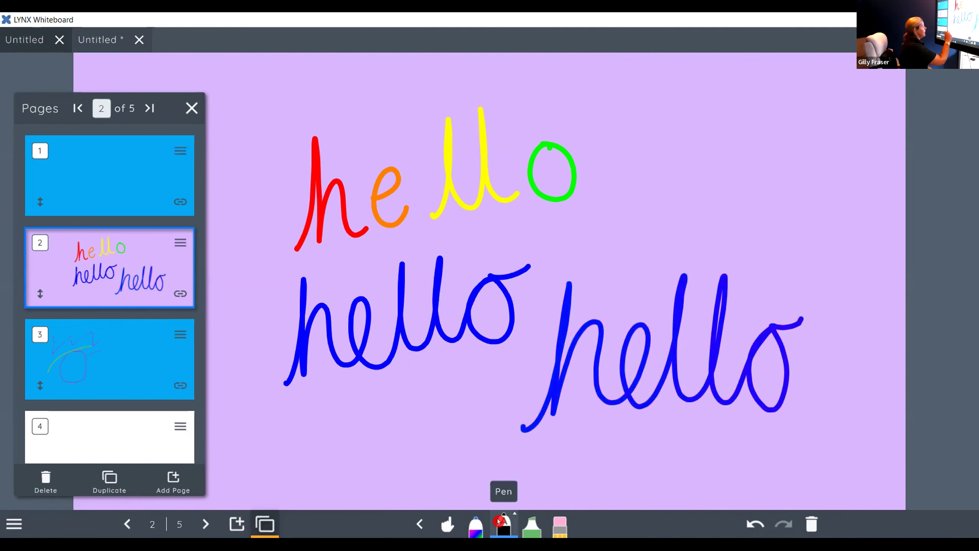
{"action": "mouse_move", "coordinate": [262, 419]}
{"action": "left_mouse_down"}
{"action": "mouse_move", "coordinate": [300, 463]}
{"action": "mouse_move", "coordinate": [339, 429]}
{"action": "mouse_move", "coordinate": [362, 387]}
{"action": "mouse_move", "coordinate": [383, 420]}
{"action": "mouse_move", "coordinate": [435, 409]}
{"action": "mouse_move", "coordinate": [506, 450]}
{"action": "left_mouse_up"}
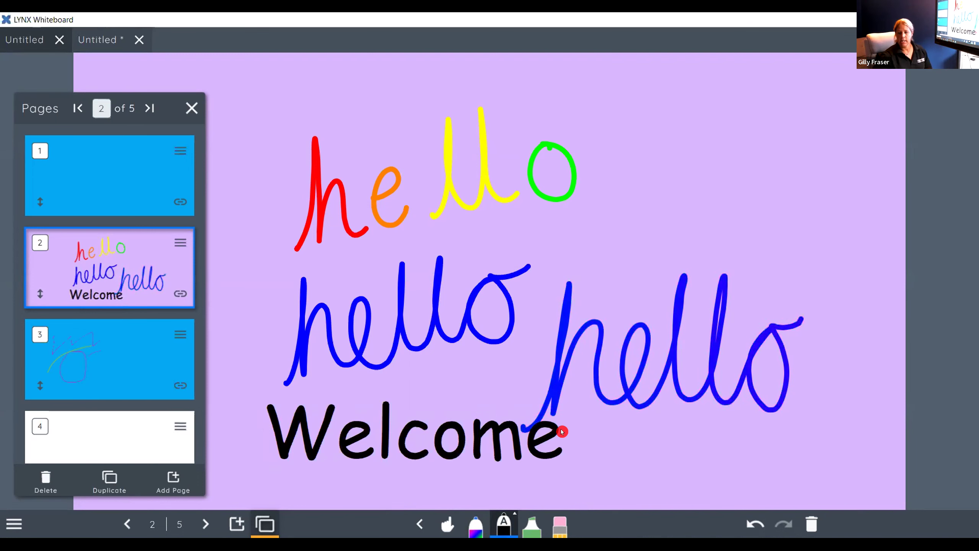
- Change the text colour of "Welcome" to blue #1976d2 and deselect it
{"action": "left_click", "coordinate": [447, 524]}
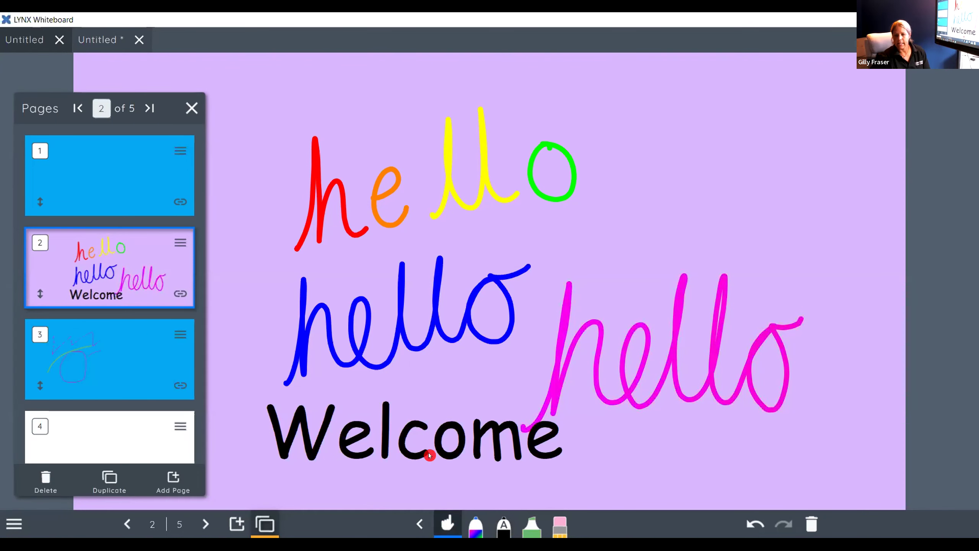
{"action": "left_click", "coordinate": [443, 438]}
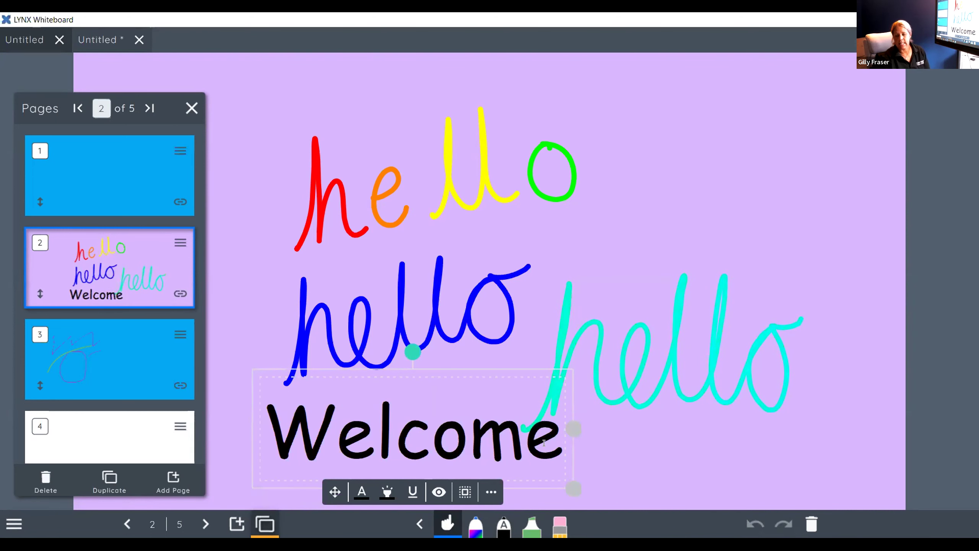
{"action": "left_click", "coordinate": [353, 492]}
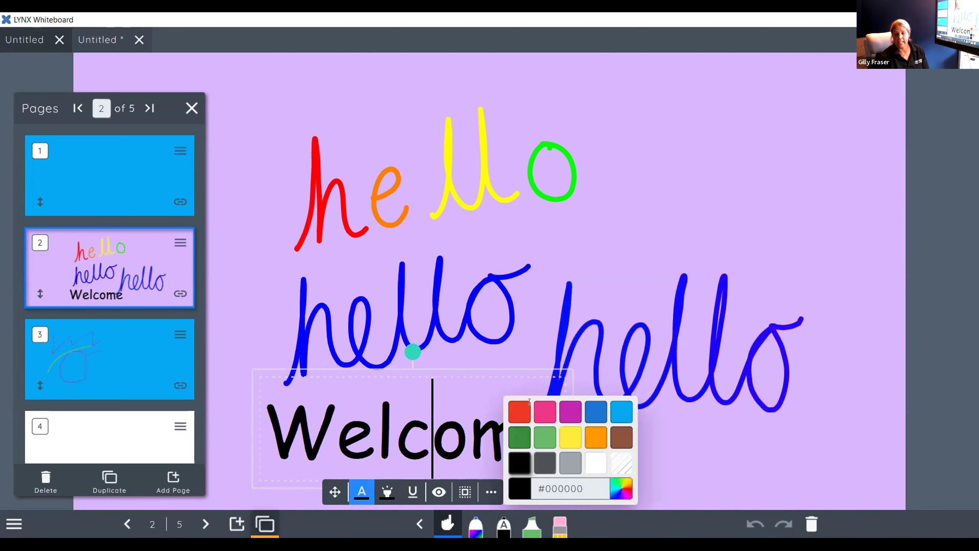
{"action": "left_click", "coordinate": [596, 411]}
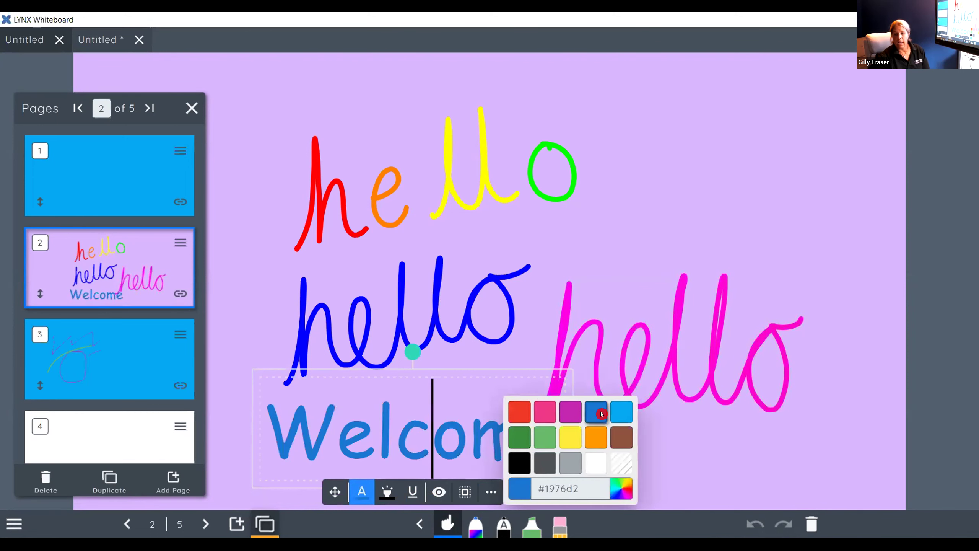
{"action": "left_click", "coordinate": [699, 431]}
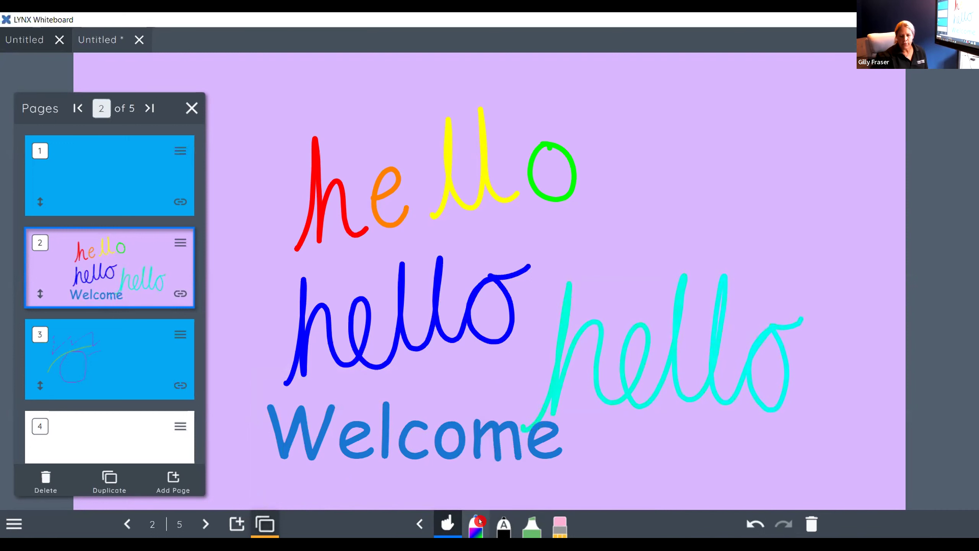
- Draw a green circle near the page's upper right and a green square near its lower right with the Shape pen
{"action": "left_click", "coordinate": [473, 525]}
{"action": "left_click", "coordinate": [474, 528]}
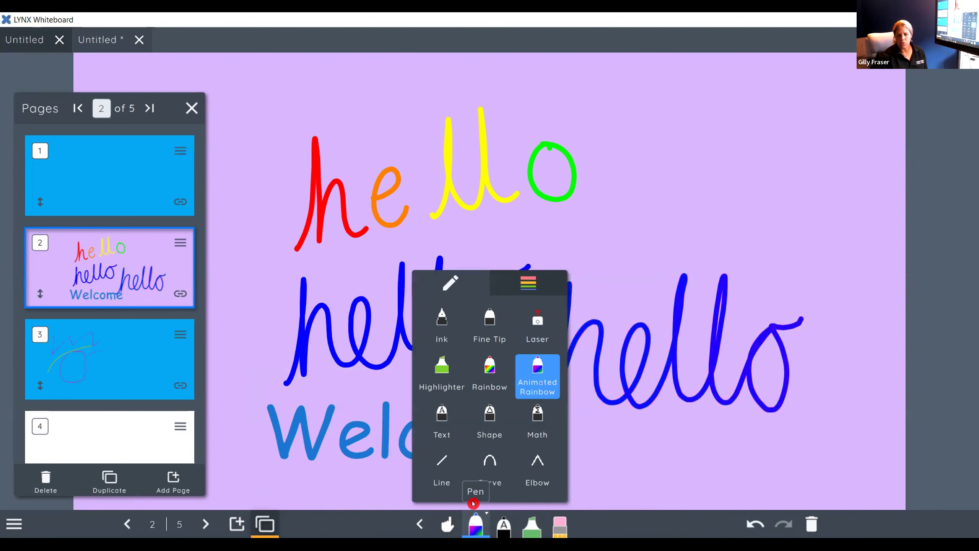
{"action": "left_click", "coordinate": [489, 414]}
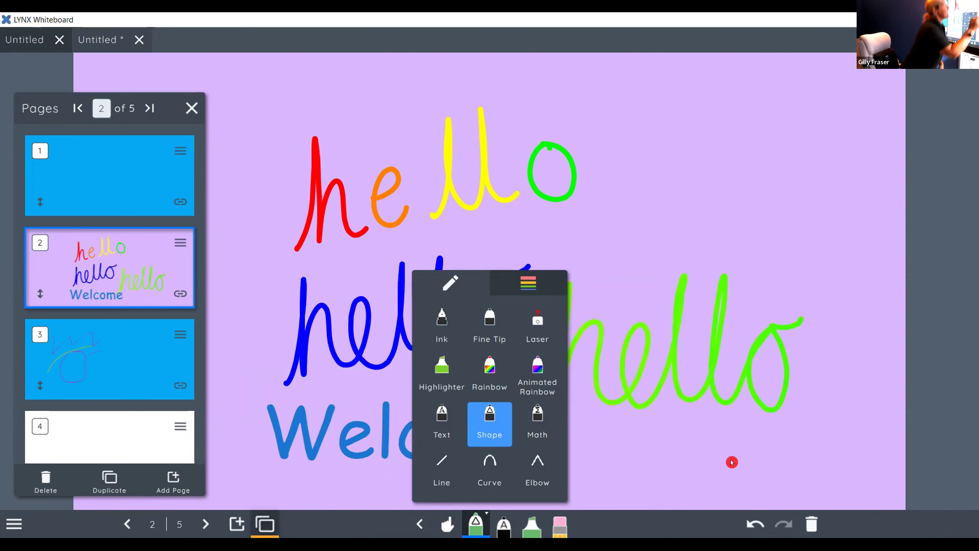
{"action": "mouse_move", "coordinate": [716, 82]}
{"action": "left_mouse_down"}
{"action": "mouse_move", "coordinate": [650, 104]}
{"action": "mouse_move", "coordinate": [668, 214]}
{"action": "mouse_move", "coordinate": [758, 161]}
{"action": "mouse_move", "coordinate": [734, 85]}
{"action": "mouse_move", "coordinate": [694, 78]}
{"action": "left_mouse_up"}
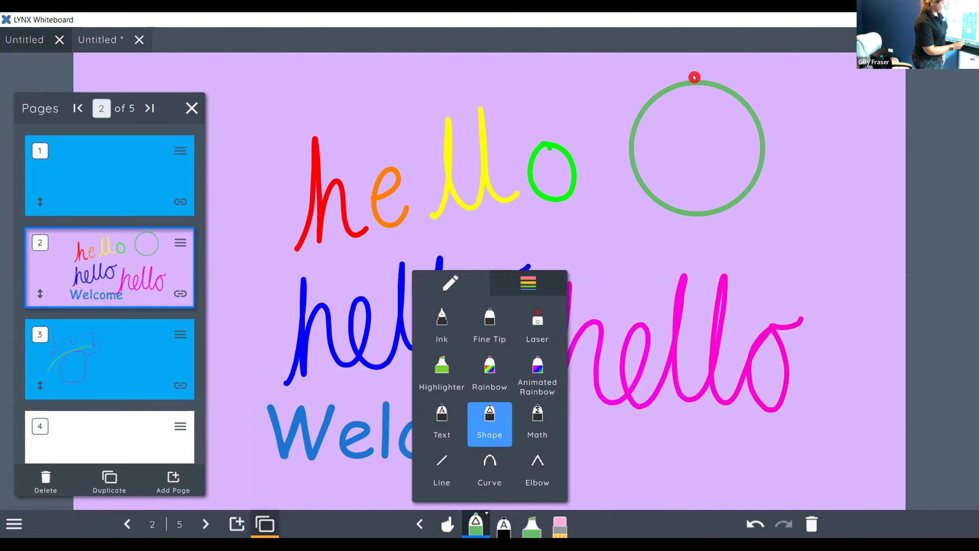
{"action": "left_click", "coordinate": [475, 532]}
{"action": "mouse_move", "coordinate": [803, 384]}
{"action": "left_mouse_down"}
{"action": "mouse_move", "coordinate": [862, 387]}
{"action": "mouse_move", "coordinate": [864, 469]}
{"action": "mouse_move", "coordinate": [789, 452]}
{"action": "mouse_move", "coordinate": [797, 382]}
{"action": "left_mouse_up"}
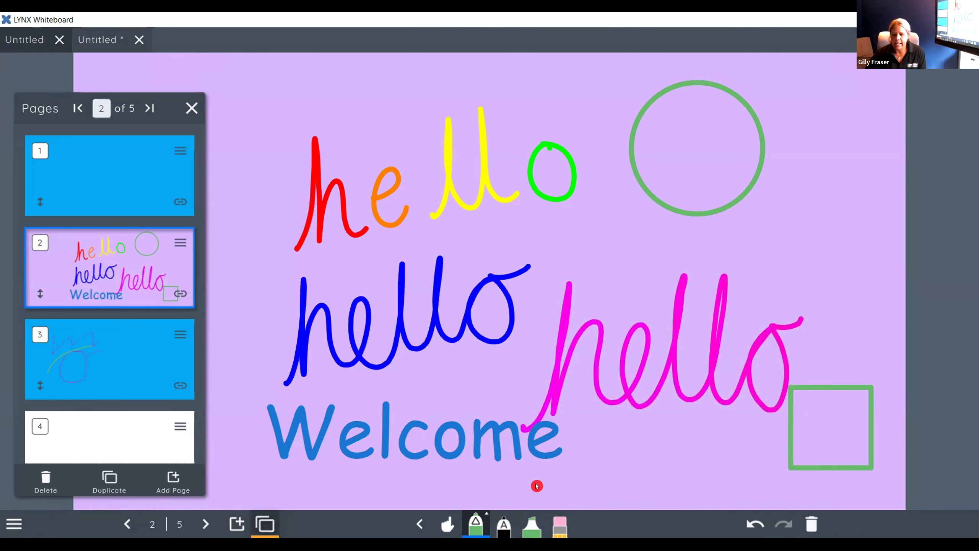
- Enlarge the green circle, move it over the rainbow and blue "hello" words, and return to the main tools
{"action": "left_click", "coordinate": [447, 524]}
{"action": "left_click", "coordinate": [636, 190]}
{"action": "mouse_move", "coordinate": [636, 190]}
{"action": "left_mouse_down"}
{"action": "mouse_move", "coordinate": [559, 183]}
{"action": "mouse_move", "coordinate": [499, 129]}
{"action": "mouse_move", "coordinate": [619, 160]}
{"action": "mouse_move", "coordinate": [785, 255]}
{"action": "left_mouse_up"}
{"action": "left_click_drag", "start_coordinate": [537, 338], "coordinate": [299, 369]}
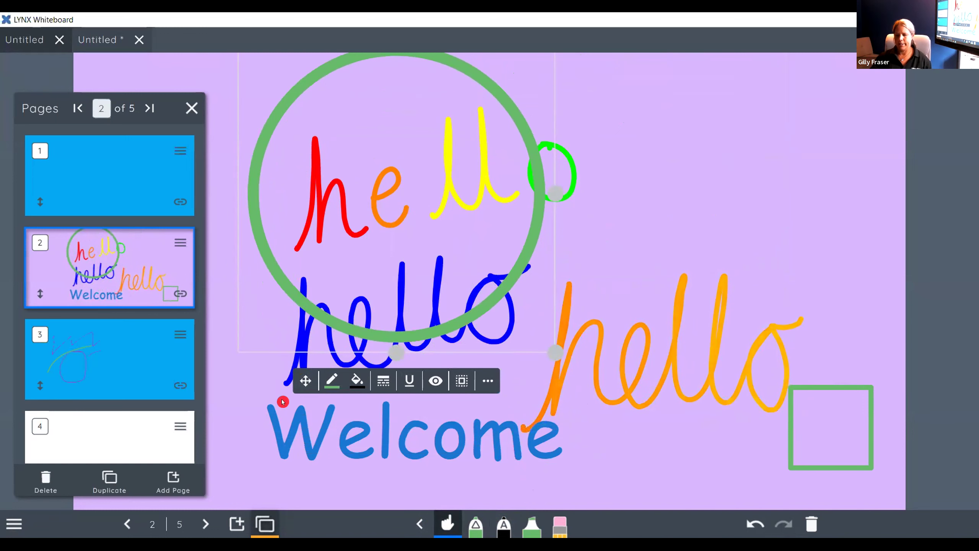
{"action": "left_click", "coordinate": [417, 519]}
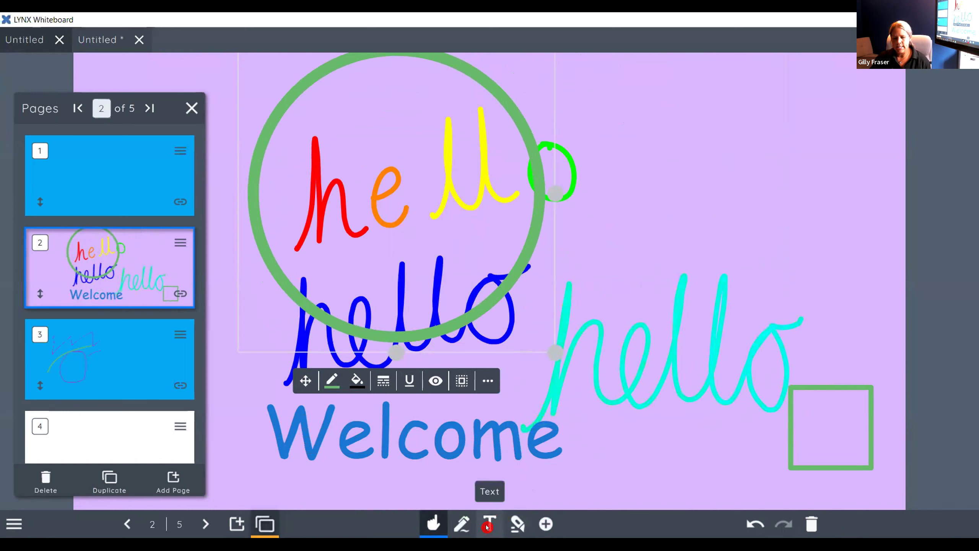
- Open the Text tool's font settings, browse the available font families, and return to the whiteboard
{"action": "left_click", "coordinate": [487, 524]}
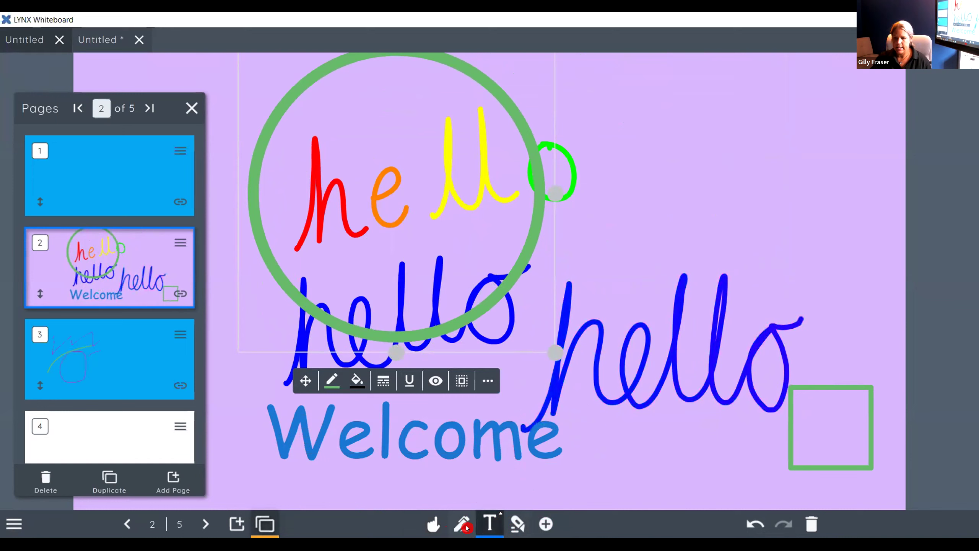
{"action": "left_click", "coordinate": [490, 520]}
{"action": "left_click", "coordinate": [490, 520]}
{"action": "left_click", "coordinate": [490, 519]}
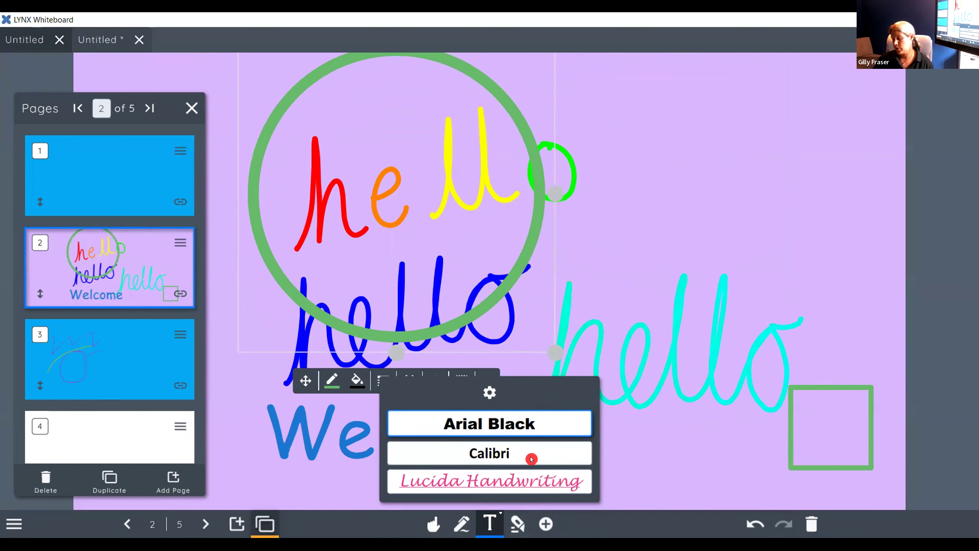
{"action": "left_click", "coordinate": [493, 394]}
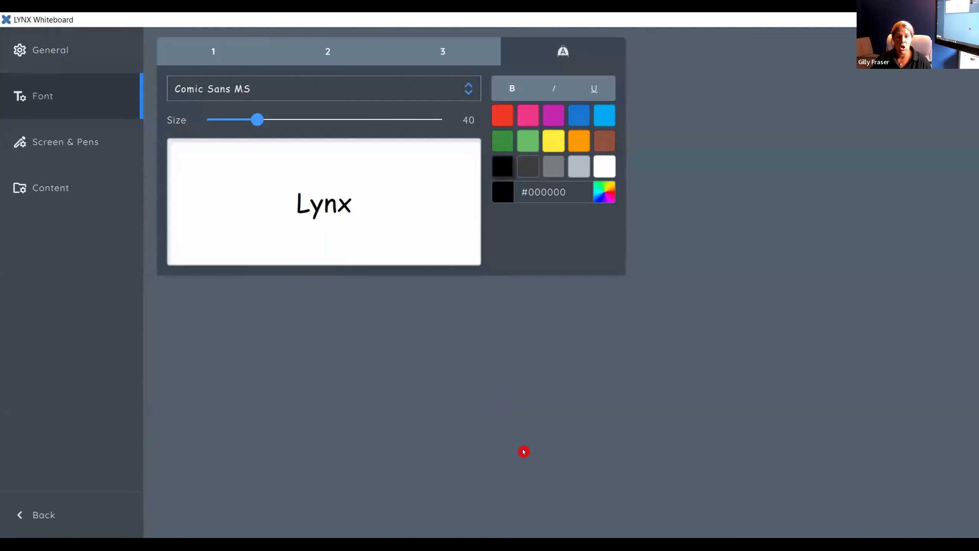
{"action": "left_click", "coordinate": [334, 88]}
{"action": "scroll", "coordinate": [231, 309], "scroll_direction": "down", "scroll_amount": 1}
{"action": "scroll", "coordinate": [235, 347], "scroll_direction": "up", "scroll_amount": 1}
{"action": "scroll", "coordinate": [243, 386], "scroll_direction": "up", "scroll_amount": 2}
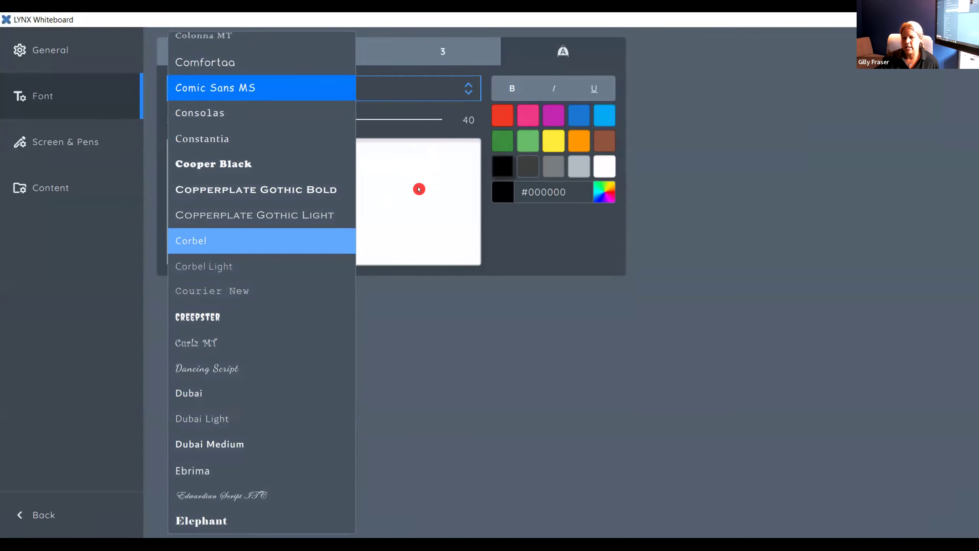
{"action": "left_click", "coordinate": [152, 142]}
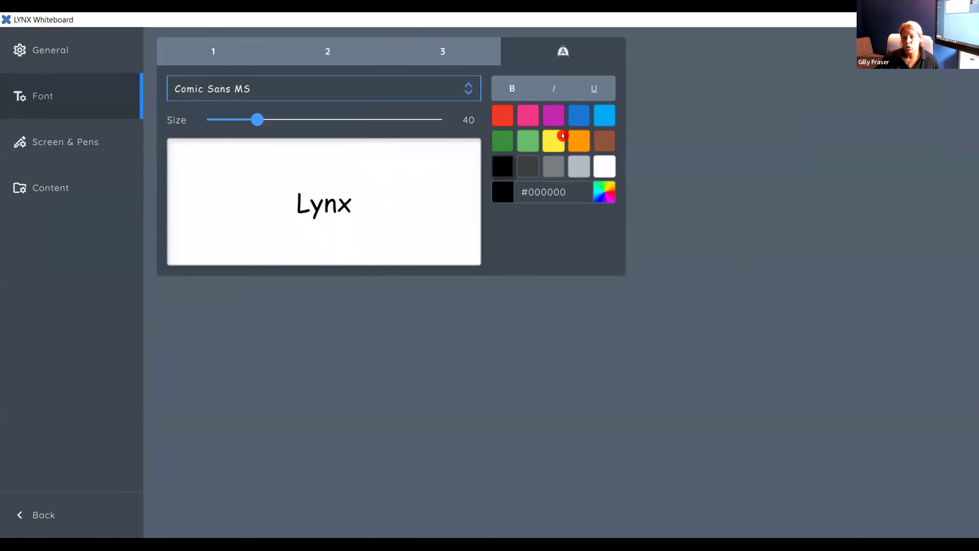
{"action": "left_click", "coordinate": [42, 512]}
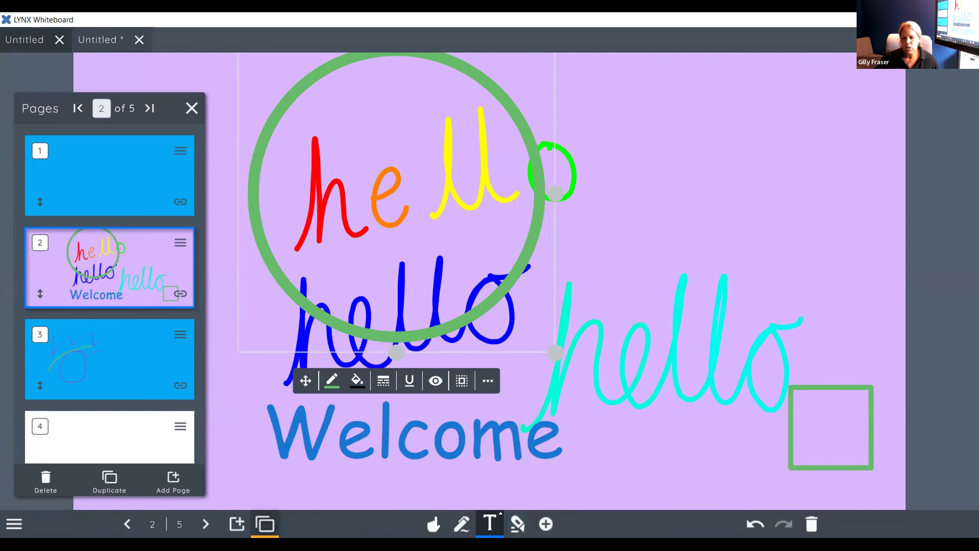
- Outline most of the colour-changing "hello" beside "Welcome" with the Crop (Freehand) tool
{"action": "left_click", "coordinate": [507, 532]}
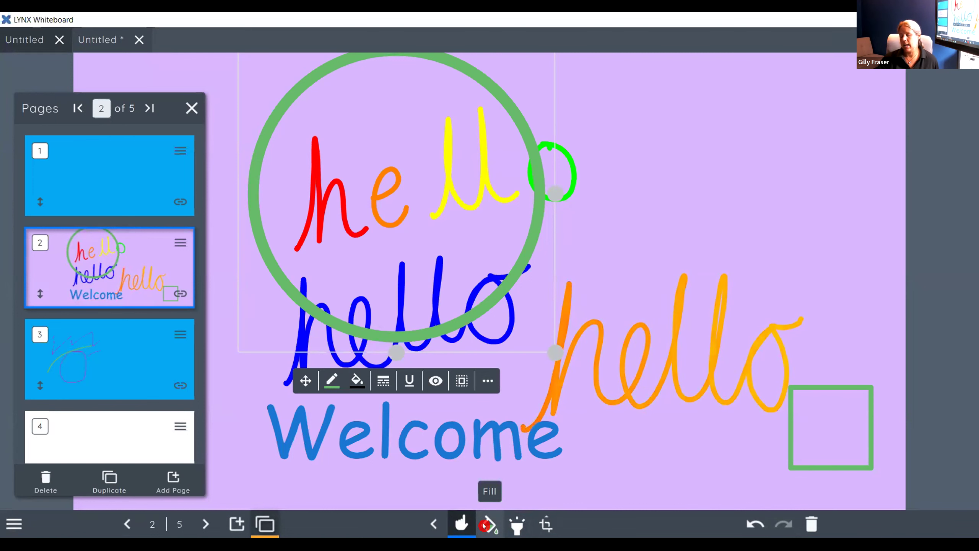
{"action": "left_click", "coordinate": [516, 525]}
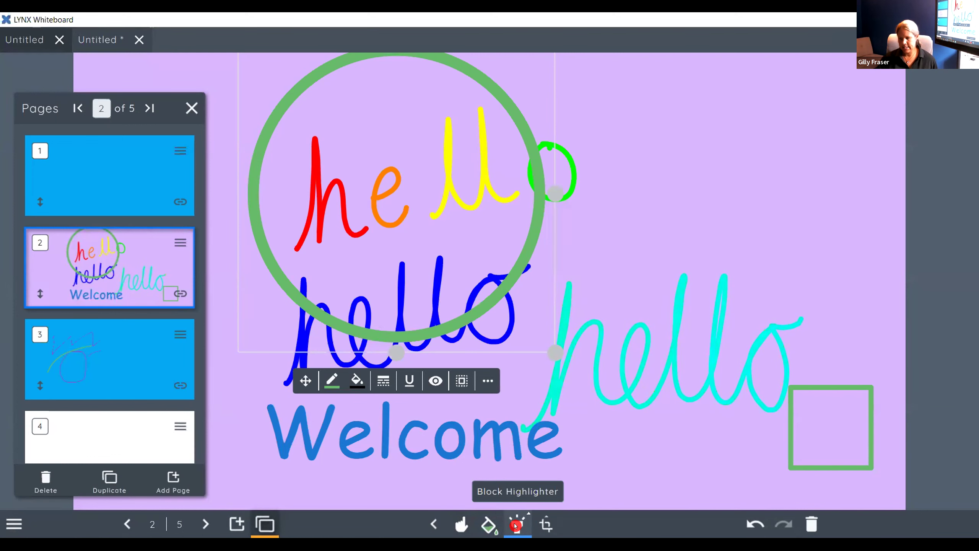
{"action": "left_click", "coordinate": [545, 525]}
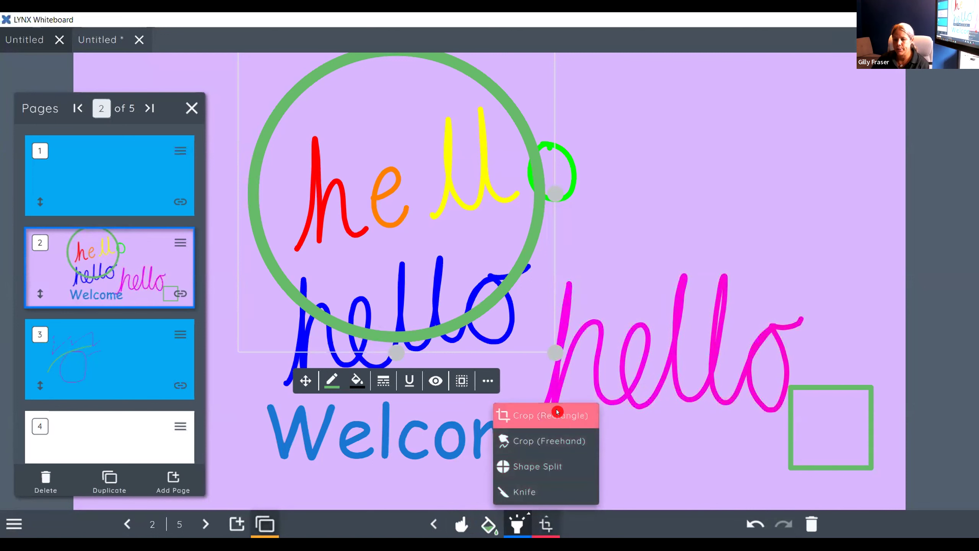
{"action": "left_click", "coordinate": [557, 439]}
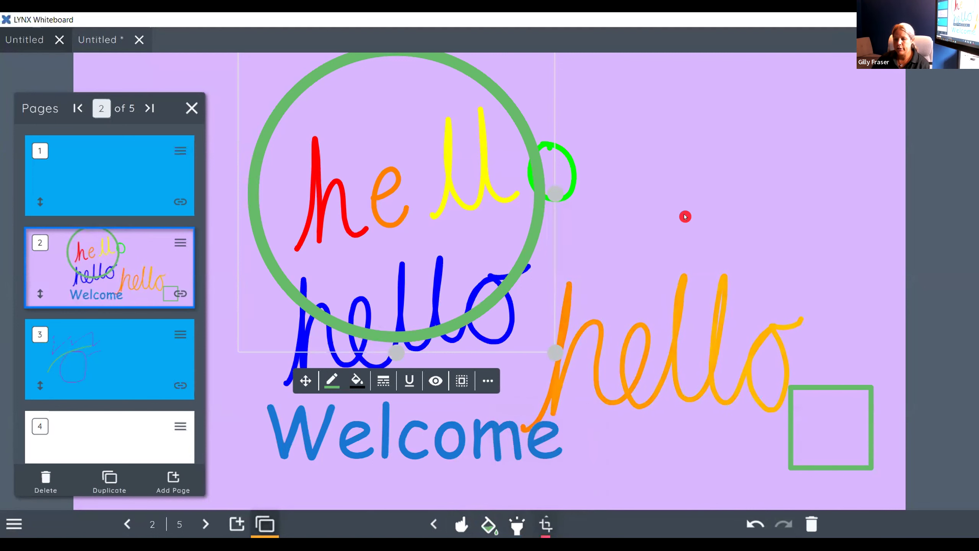
{"action": "mouse_move", "coordinate": [683, 256]}
{"action": "left_mouse_down"}
{"action": "mouse_move", "coordinate": [544, 299]}
{"action": "mouse_move", "coordinate": [523, 356]}
{"action": "mouse_move", "coordinate": [530, 458]}
{"action": "mouse_move", "coordinate": [678, 477]}
{"action": "mouse_move", "coordinate": [759, 397]}
{"action": "left_mouse_up"}
{"action": "left_click_drag", "start_coordinate": [768, 284], "coordinate": [735, 265]}
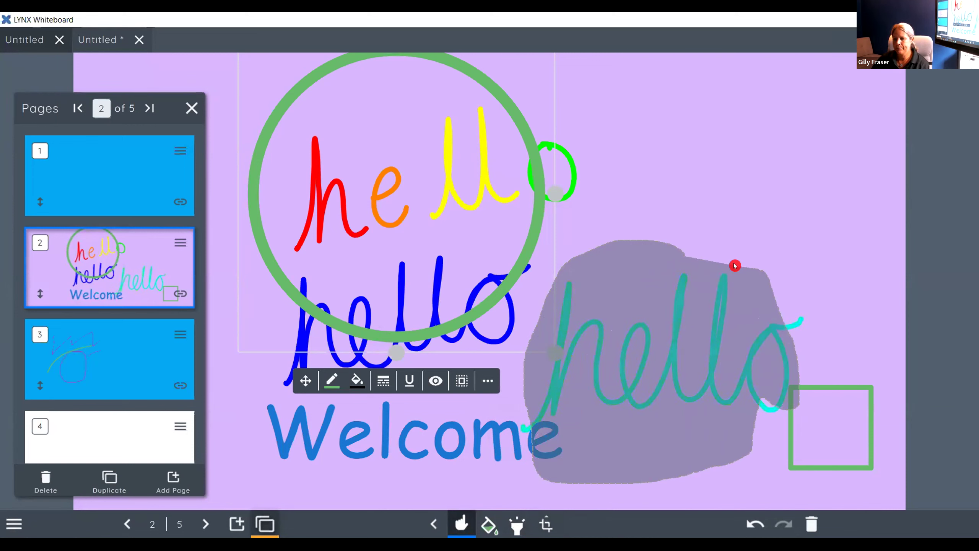
- Move the cropped "hello" piece up beside the rainbow "hello" and deselect it
{"action": "left_click_drag", "start_coordinate": [680, 249], "coordinate": [737, 274]}
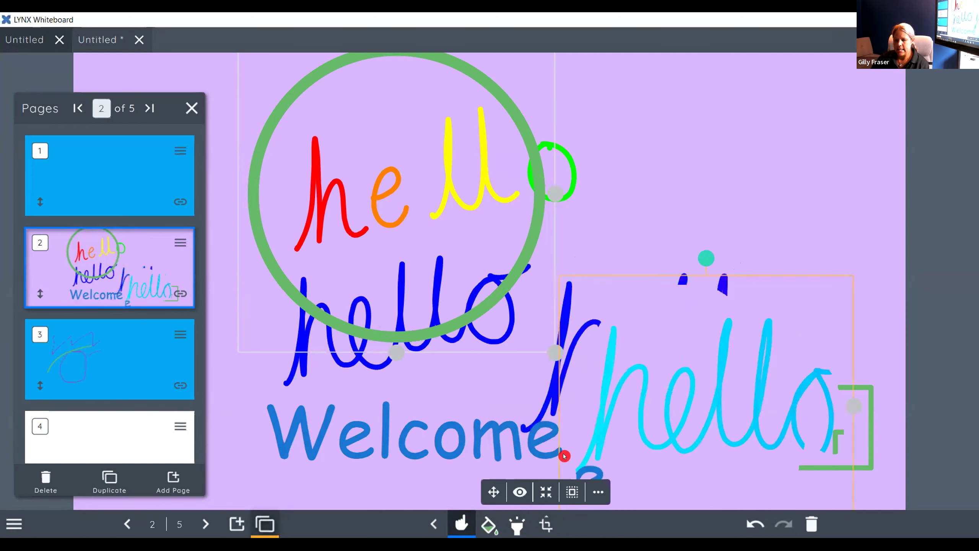
{"action": "left_click", "coordinate": [488, 493]}
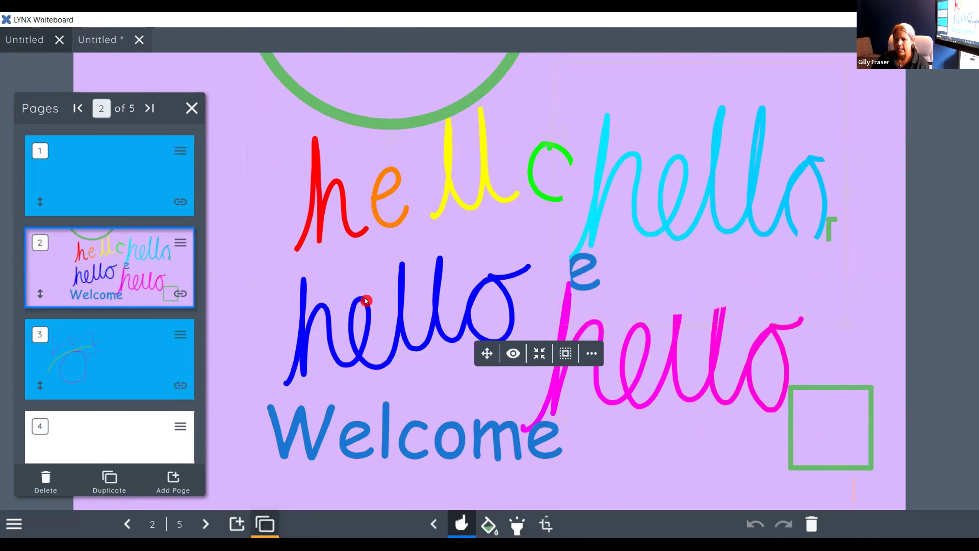
{"action": "left_click", "coordinate": [401, 267]}
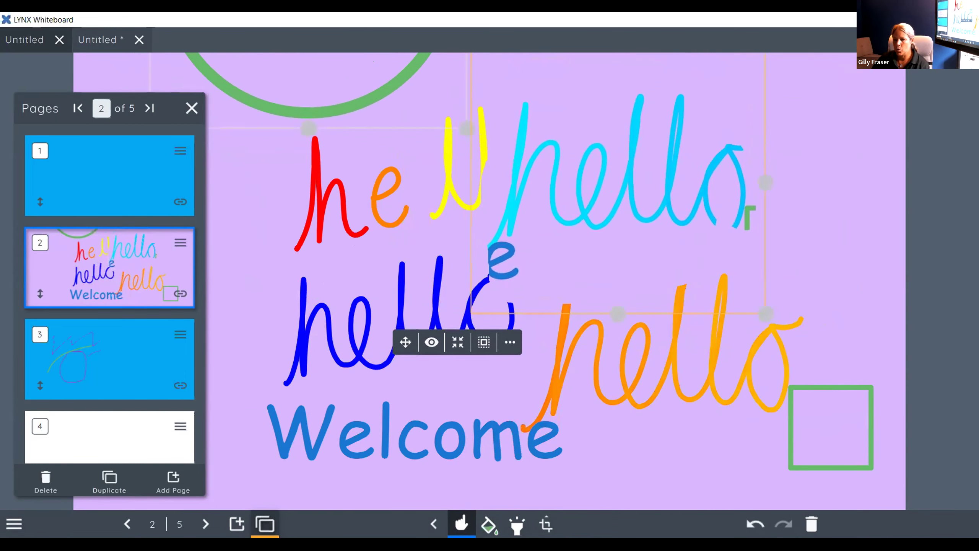
{"action": "left_click", "coordinate": [669, 494]}
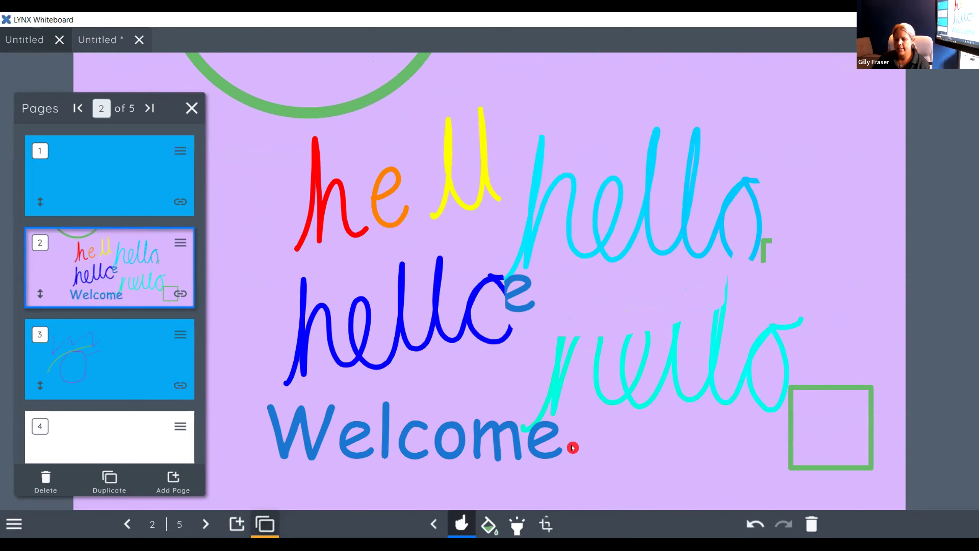
- Slice the cropped "hello" piece vertically with the Knife and move the cut parts to opposite sides of the page
{"action": "left_click", "coordinate": [546, 532]}
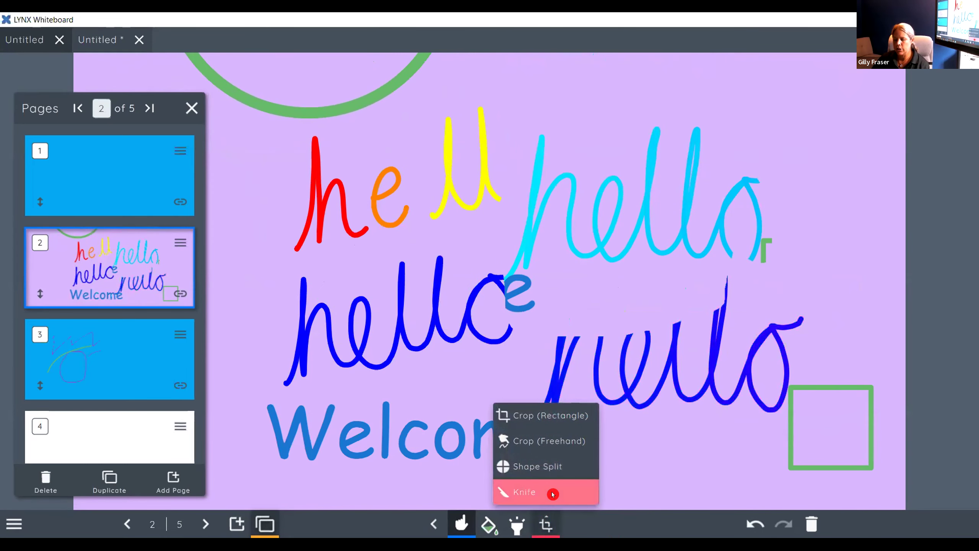
{"action": "left_click", "coordinate": [552, 494]}
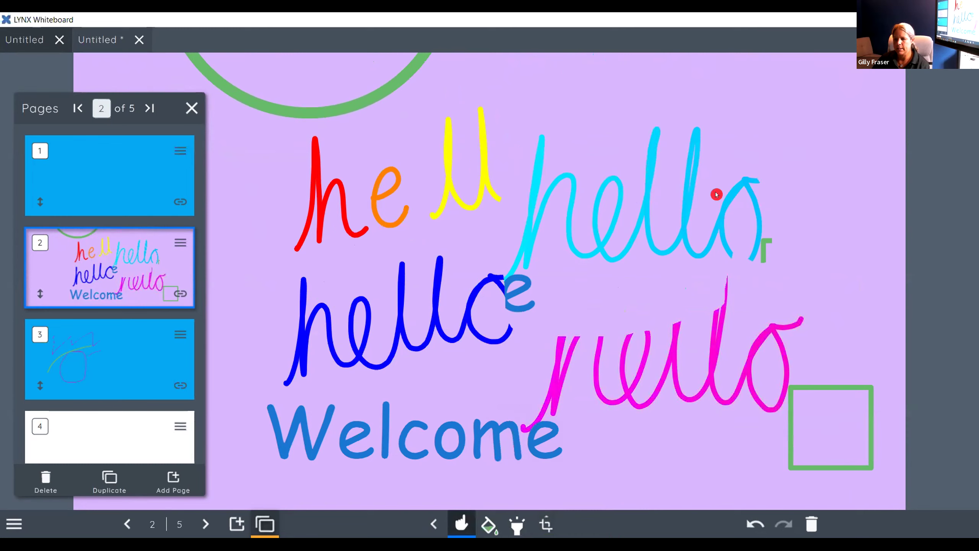
{"action": "left_click", "coordinate": [538, 519]}
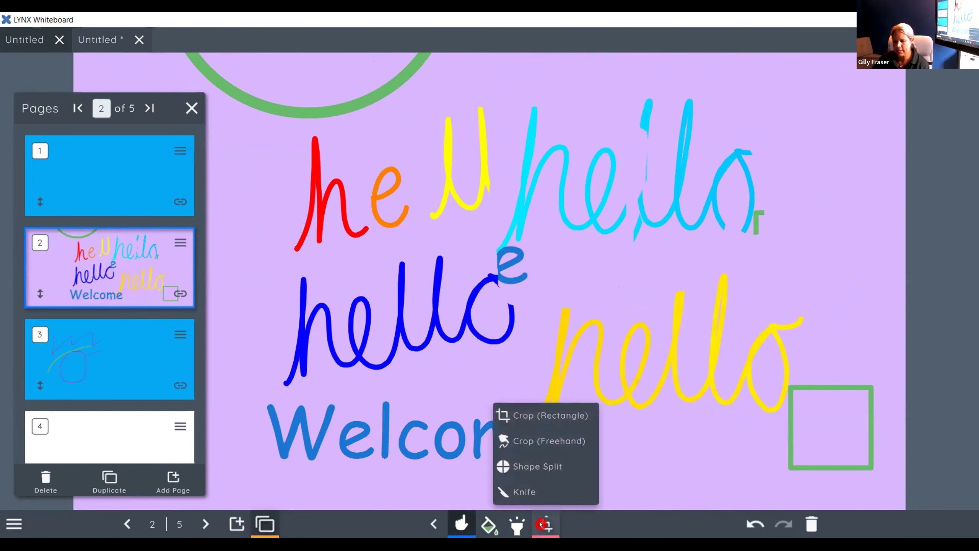
{"action": "left_click", "coordinate": [537, 494]}
{"action": "mouse_move", "coordinate": [627, 306]}
{"action": "left_mouse_down"}
{"action": "mouse_move", "coordinate": [603, 224]}
{"action": "mouse_move", "coordinate": [616, 173]}
{"action": "mouse_move", "coordinate": [614, 36]}
{"action": "left_mouse_up"}
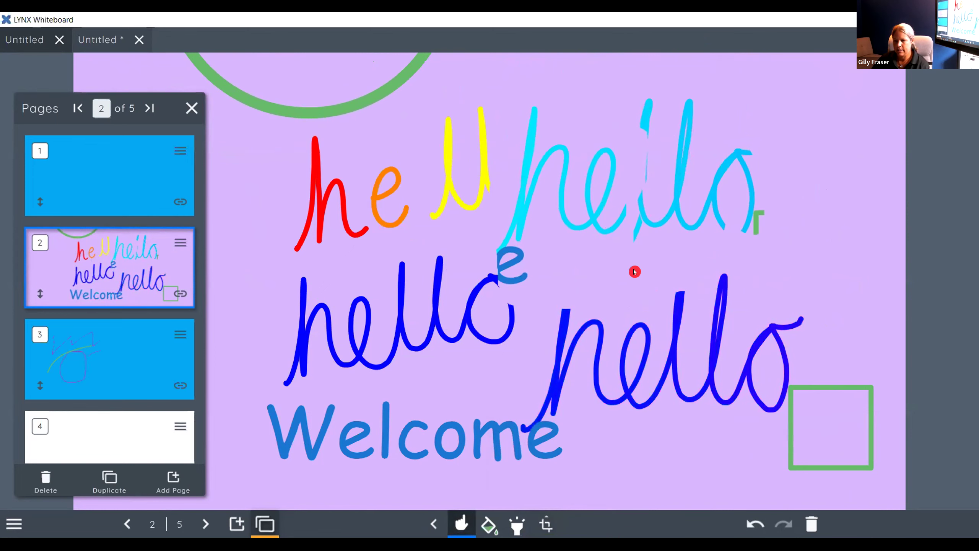
{"action": "mouse_move", "coordinate": [565, 178]}
{"action": "left_mouse_down"}
{"action": "mouse_move", "coordinate": [527, 308]}
{"action": "mouse_move", "coordinate": [398, 227]}
{"action": "mouse_move", "coordinate": [276, 194]}
{"action": "left_mouse_up"}
{"action": "left_click_drag", "start_coordinate": [719, 165], "coordinate": [809, 236]}
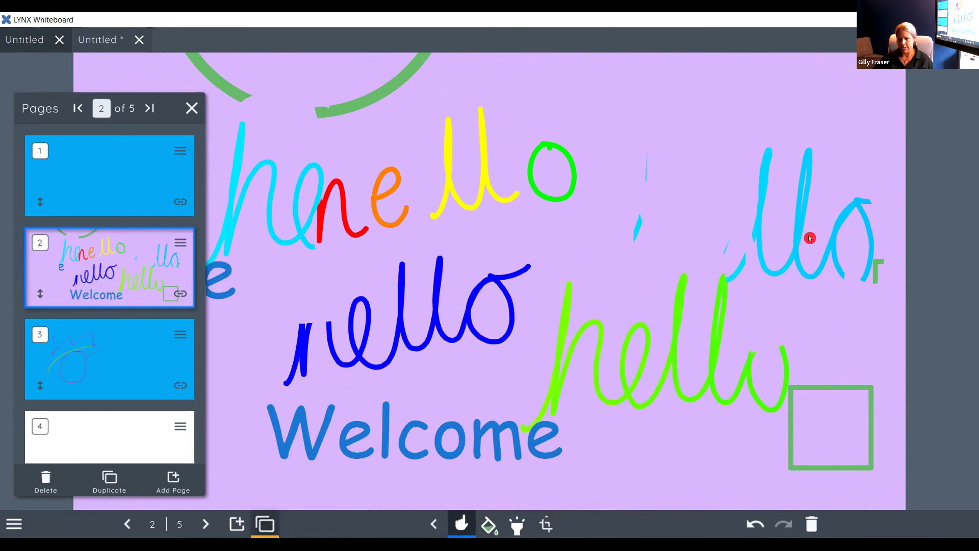
- Open the content library's media search and search Microsoft Bing images for "gruffalo"
{"action": "left_click", "coordinate": [433, 523]}
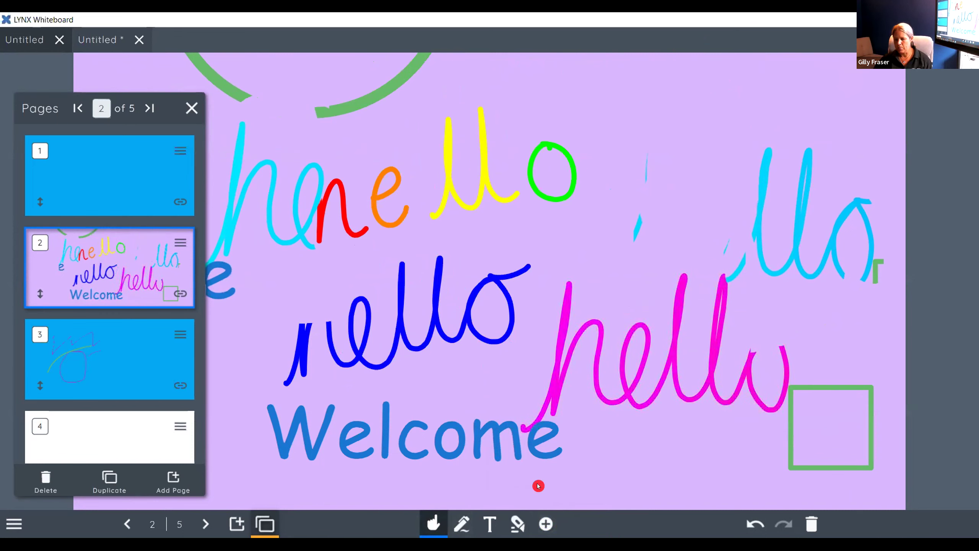
{"action": "left_click", "coordinate": [541, 521]}
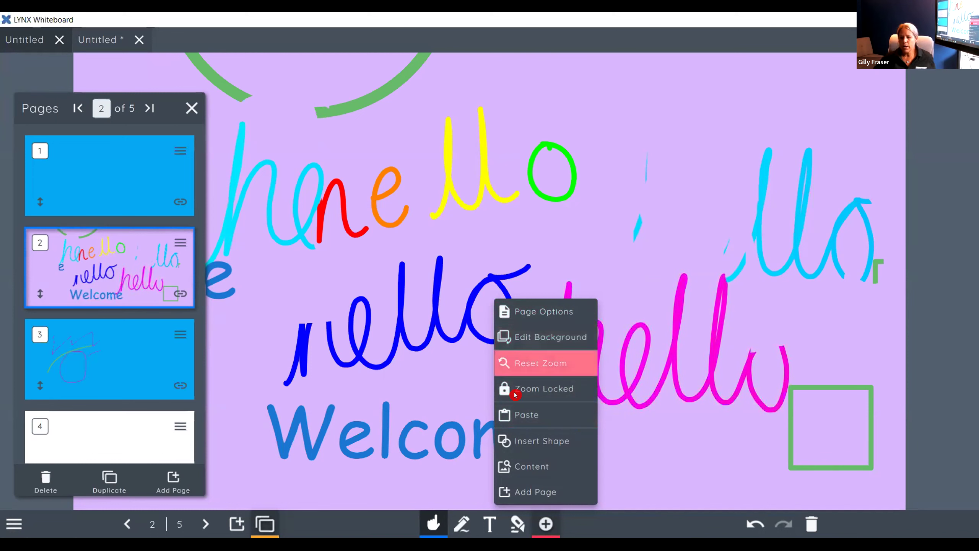
{"action": "left_click", "coordinate": [549, 465]}
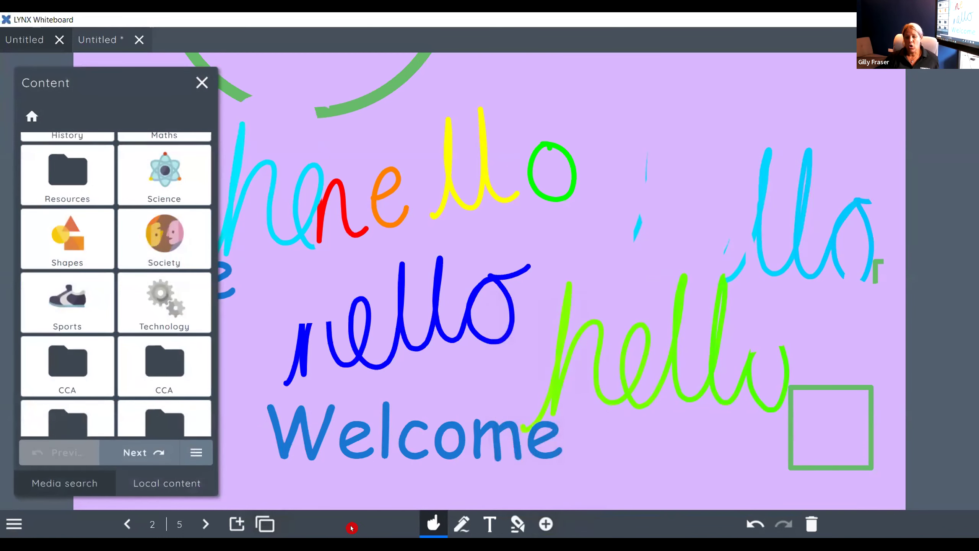
{"action": "left_click", "coordinate": [60, 485]}
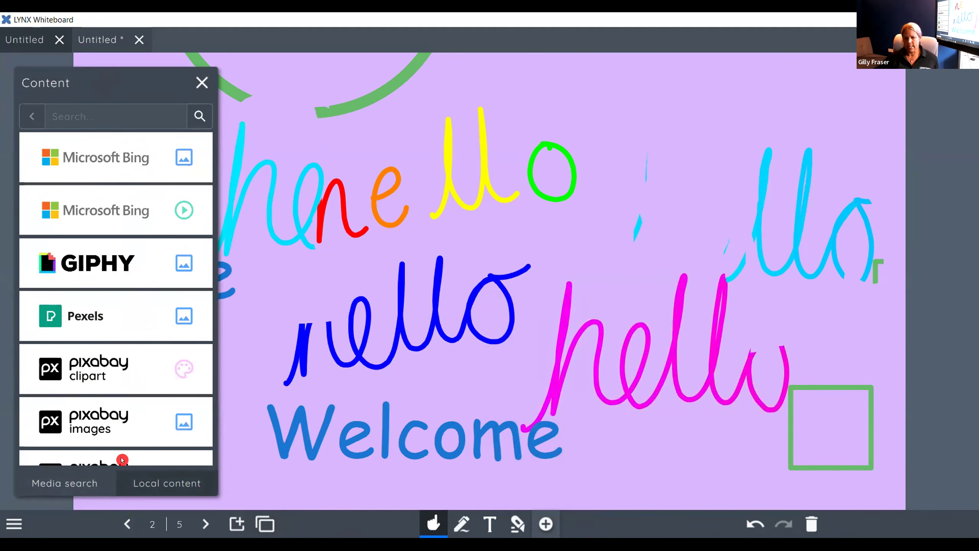
{"action": "left_click", "coordinate": [104, 109]}
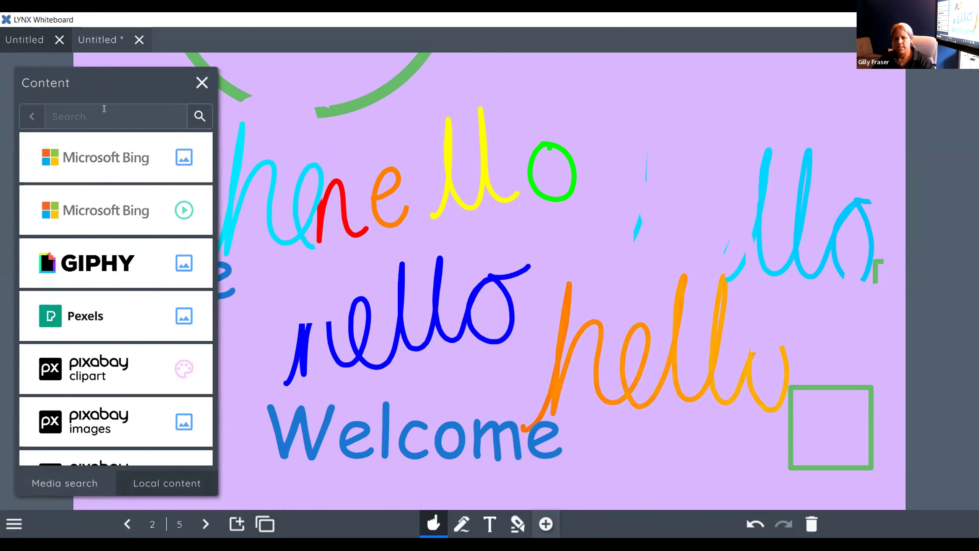
{"action": "type", "text": "gruffalo"}
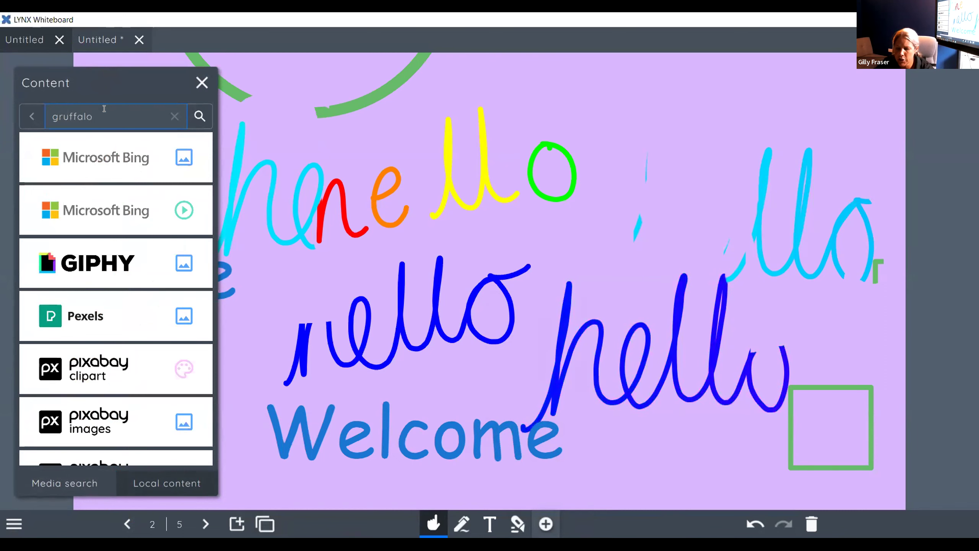
{"action": "left_click", "coordinate": [87, 158]}
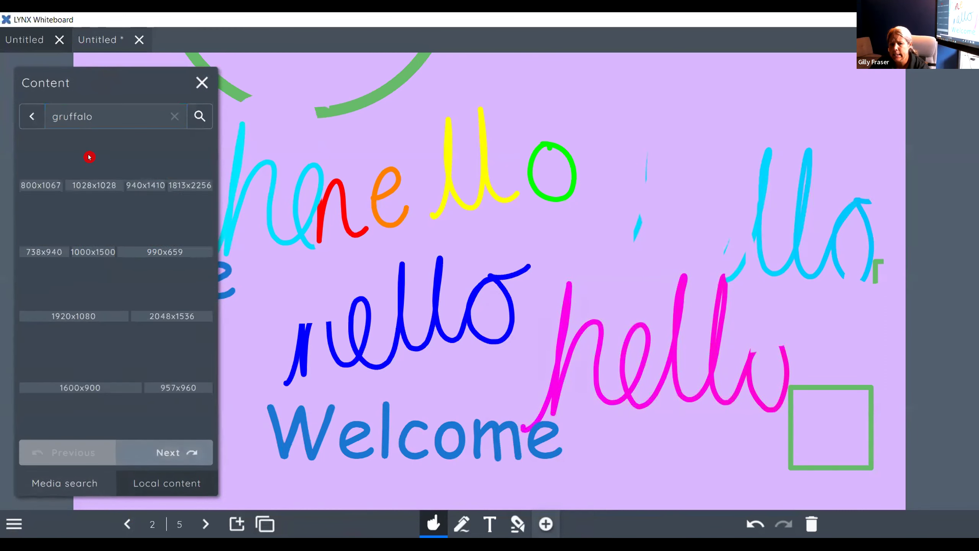
- Place the 800x1067 Gruffalo picture on the page, shrink it to fit over the middle of the "hello" words, and deselect it
{"action": "left_click_drag", "start_coordinate": [32, 158], "coordinate": [561, 139]}
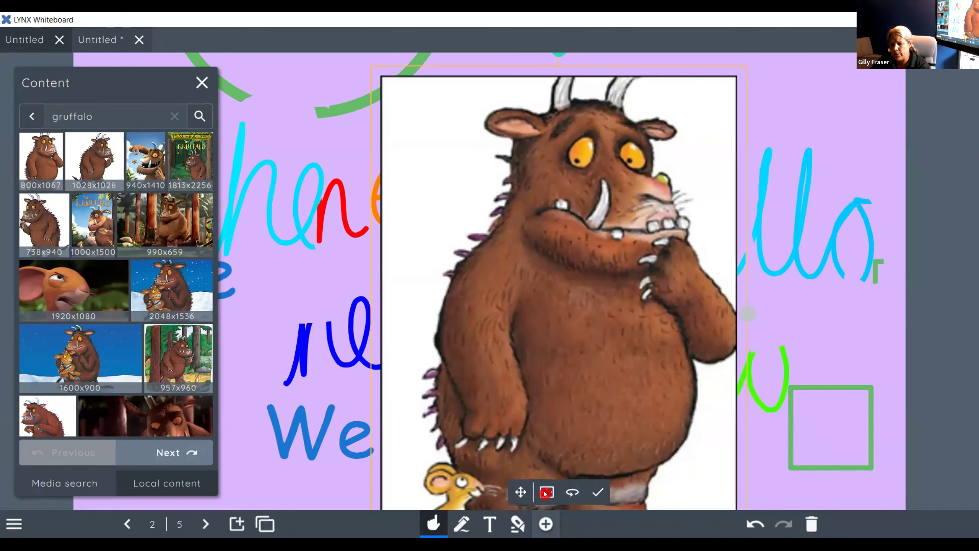
{"action": "left_click_drag", "start_coordinate": [521, 492], "coordinate": [440, 401]}
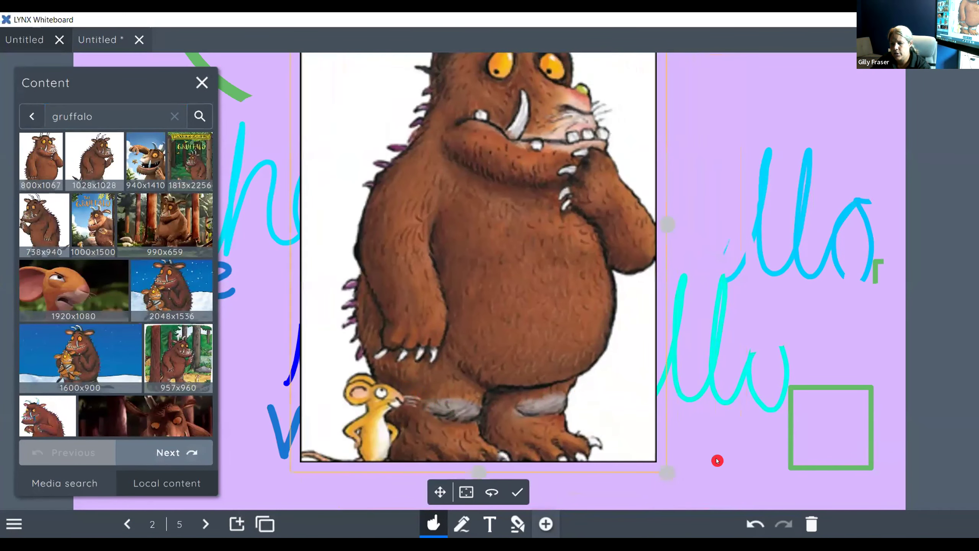
{"action": "left_click_drag", "start_coordinate": [666, 472], "coordinate": [390, 48]}
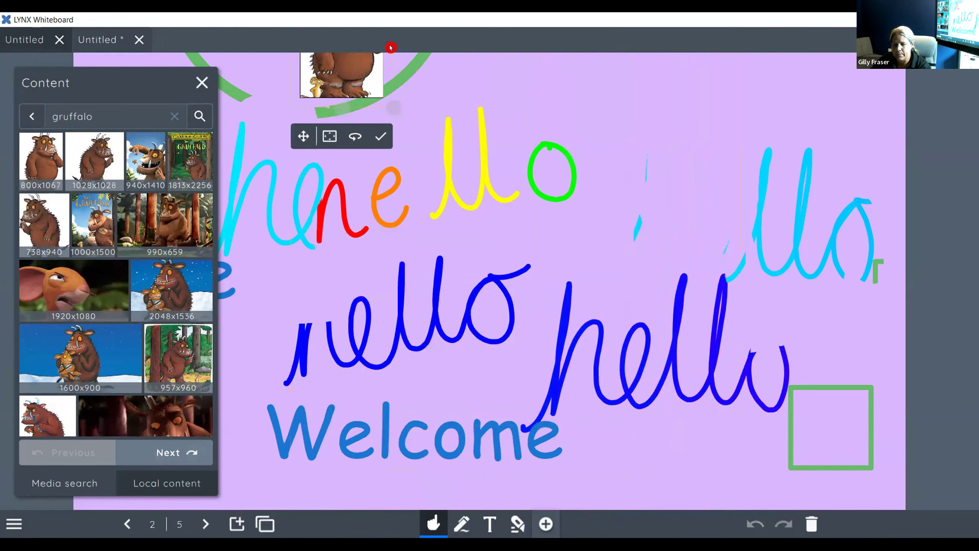
{"action": "left_click_drag", "start_coordinate": [301, 136], "coordinate": [389, 297]}
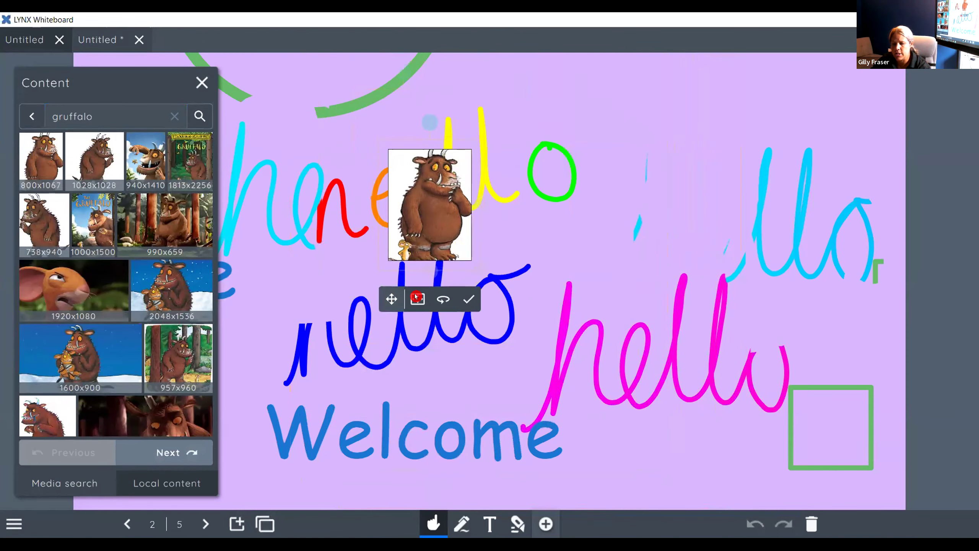
{"action": "left_click_drag", "start_coordinate": [479, 273], "coordinate": [571, 319]}
{"action": "left_click", "coordinate": [506, 404]}
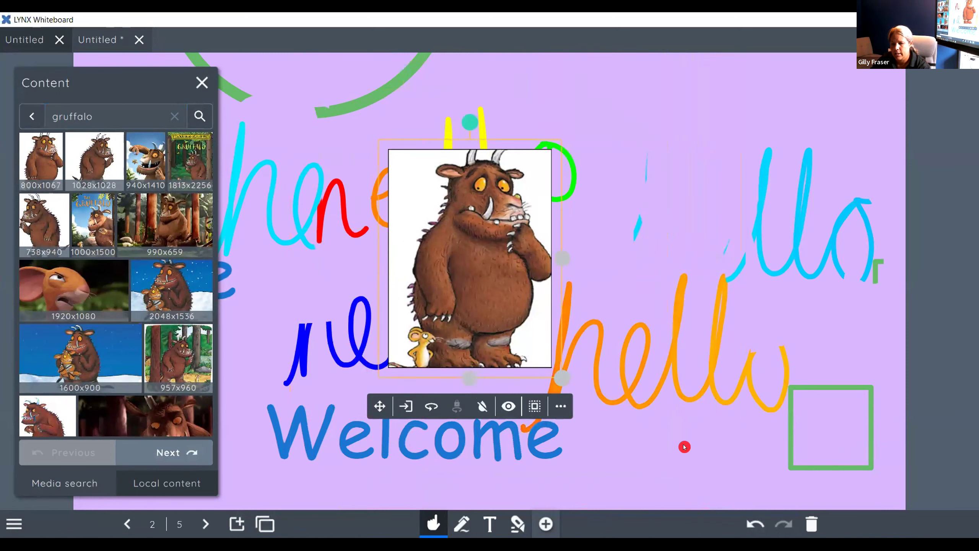
{"action": "left_click", "coordinate": [685, 446]}
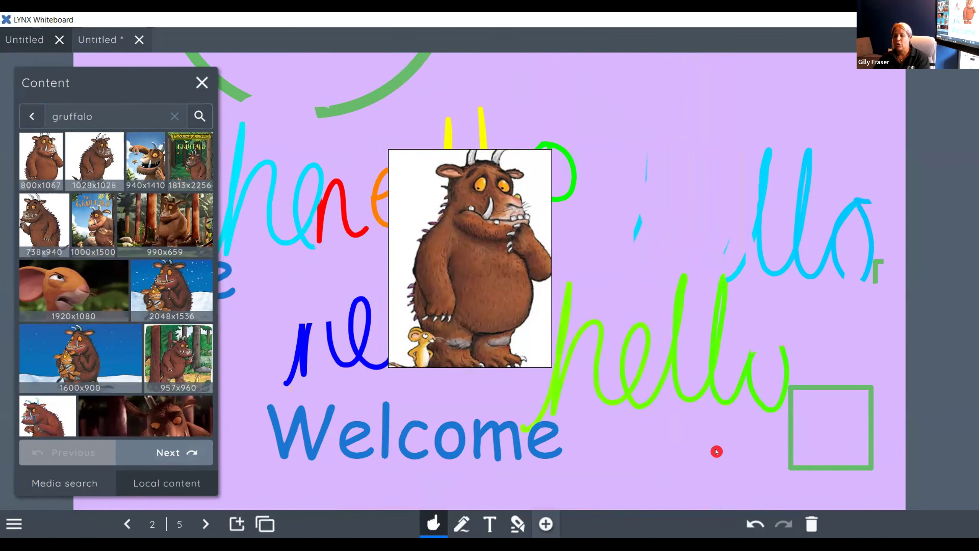
- Browse the local content library, opening the Lined Papers folder under Backgrounds and returning home to look through the remaining categories
{"action": "left_click", "coordinate": [144, 481]}
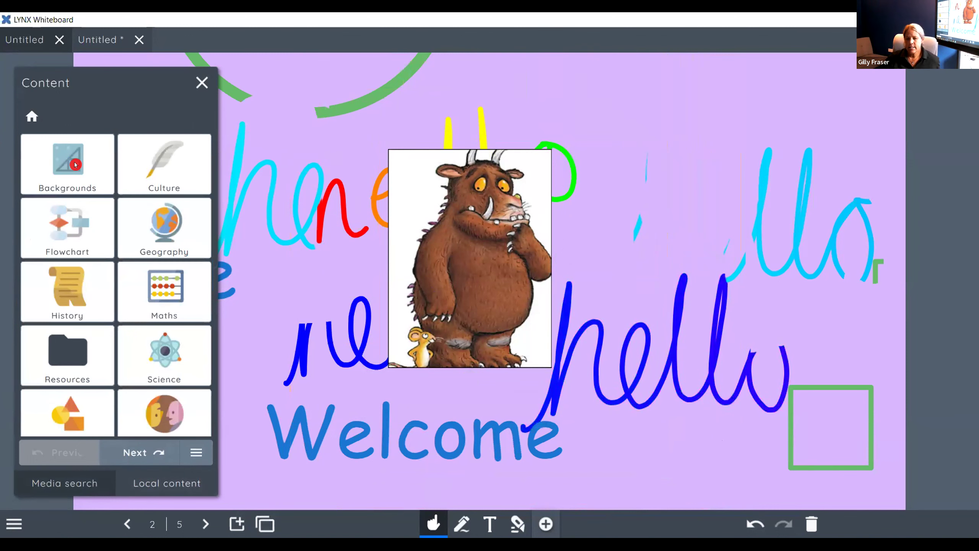
{"action": "left_click", "coordinate": [76, 164]}
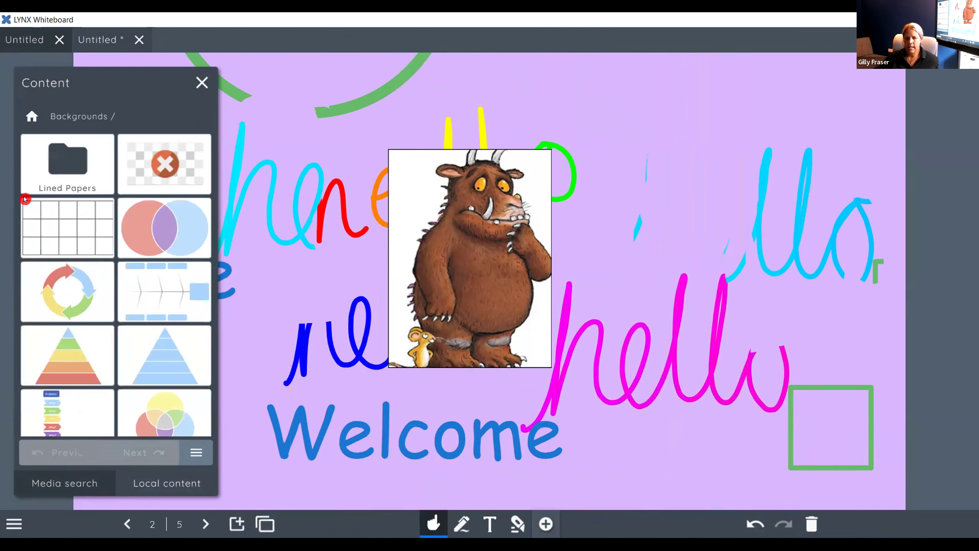
{"action": "left_click", "coordinate": [76, 174]}
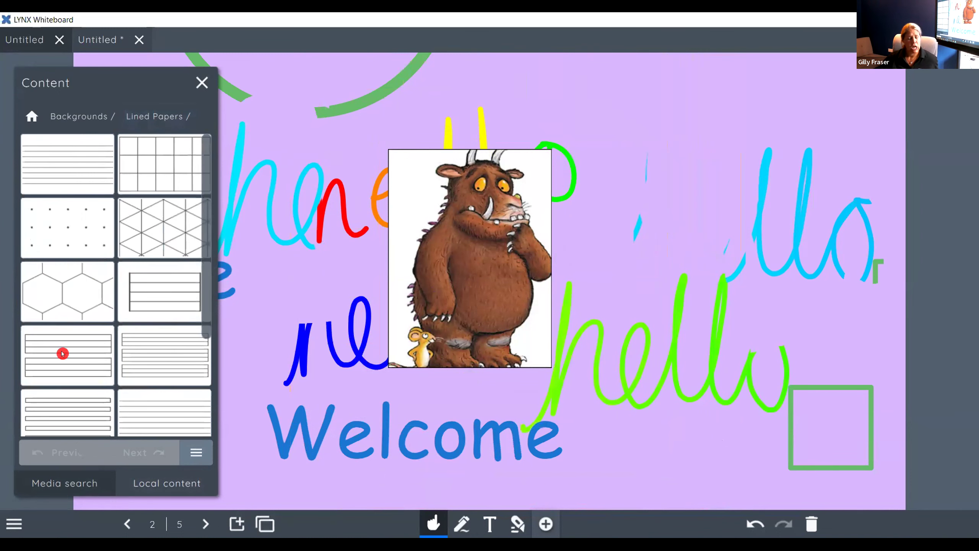
{"action": "left_click", "coordinate": [32, 116]}
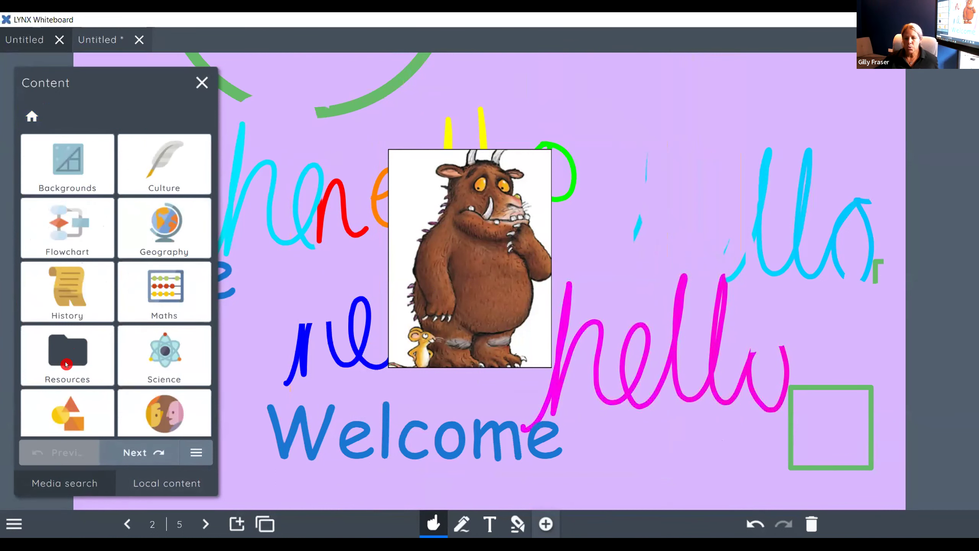
{"action": "scroll", "coordinate": [130, 264], "scroll_direction": "down", "scroll_amount": 1}
{"action": "scroll", "coordinate": [131, 263], "scroll_direction": "down", "scroll_amount": 5}
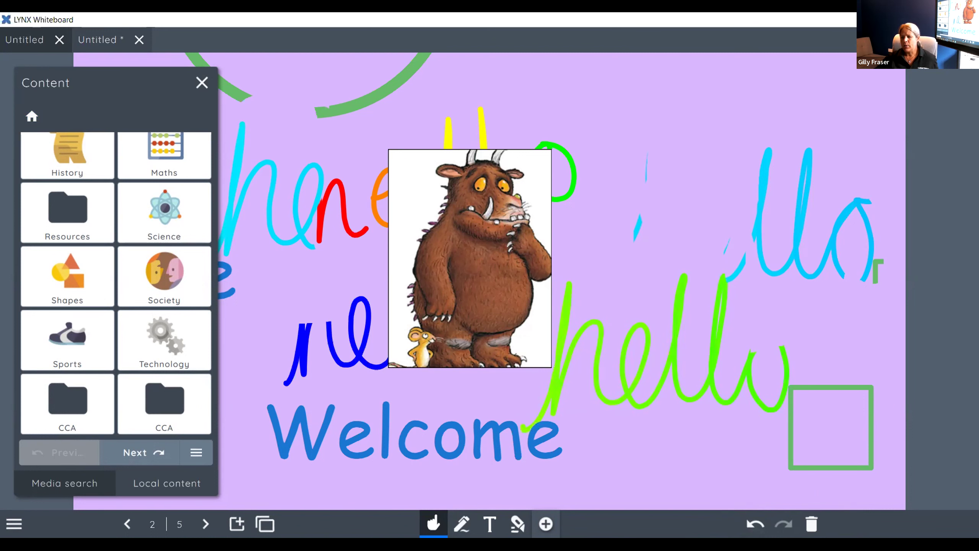
- Undo the last two changes to the Gruffalo picture and redo both of them
{"action": "left_click", "coordinate": [754, 521]}
{"action": "left_click", "coordinate": [752, 521]}
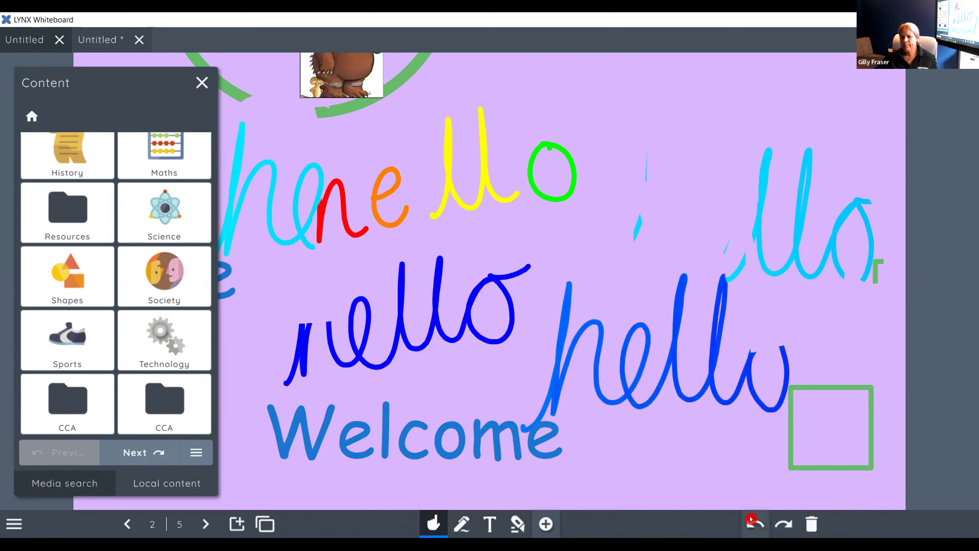
{"action": "left_click", "coordinate": [783, 522]}
{"action": "left_click", "coordinate": [782, 521]}
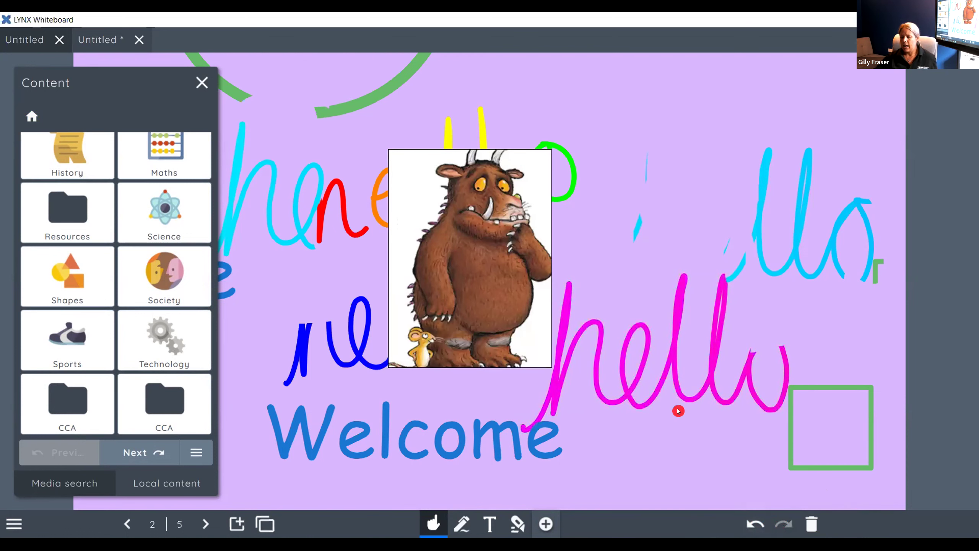
- Delete the Gruffalo picture from the page and undo the deletion
{"action": "left_click", "coordinate": [502, 284]}
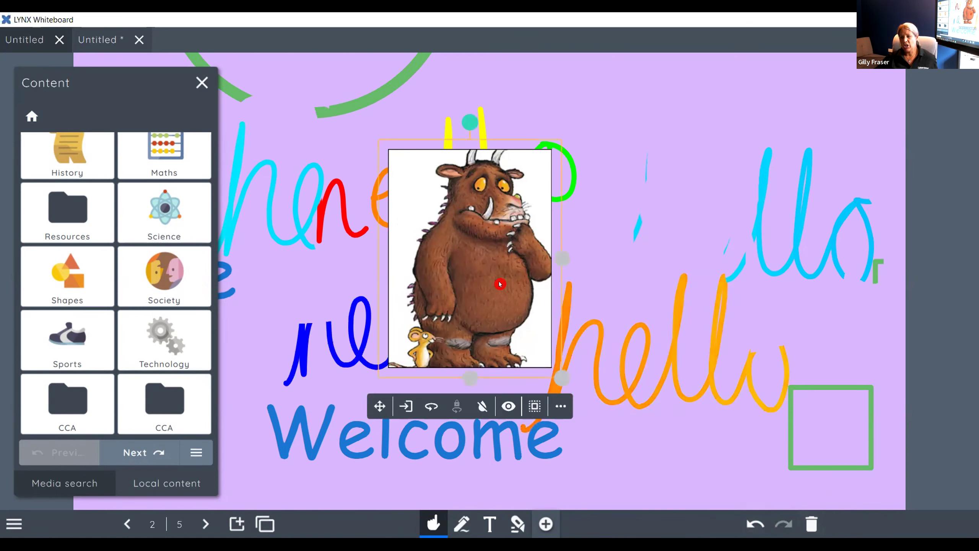
{"action": "left_click", "coordinate": [812, 525]}
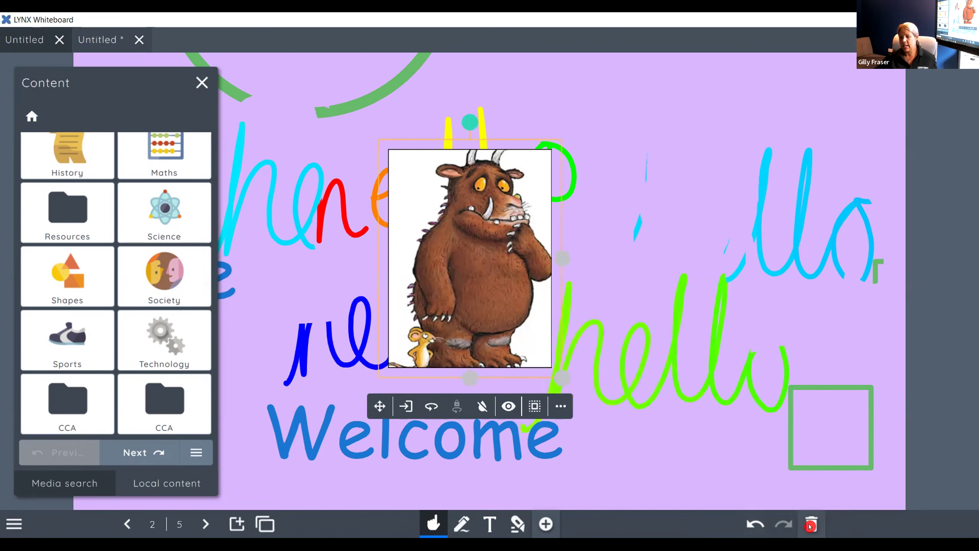
{"action": "left_click", "coordinate": [754, 524]}
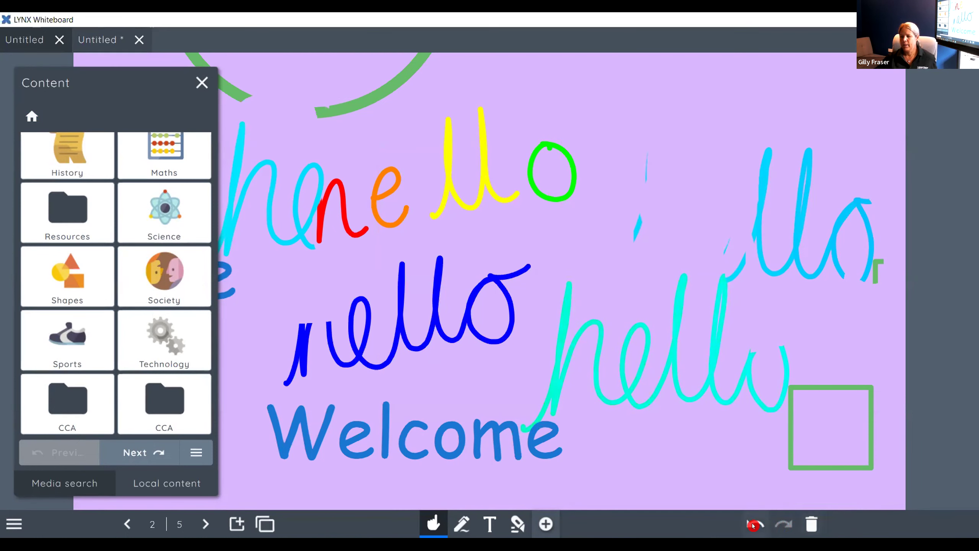